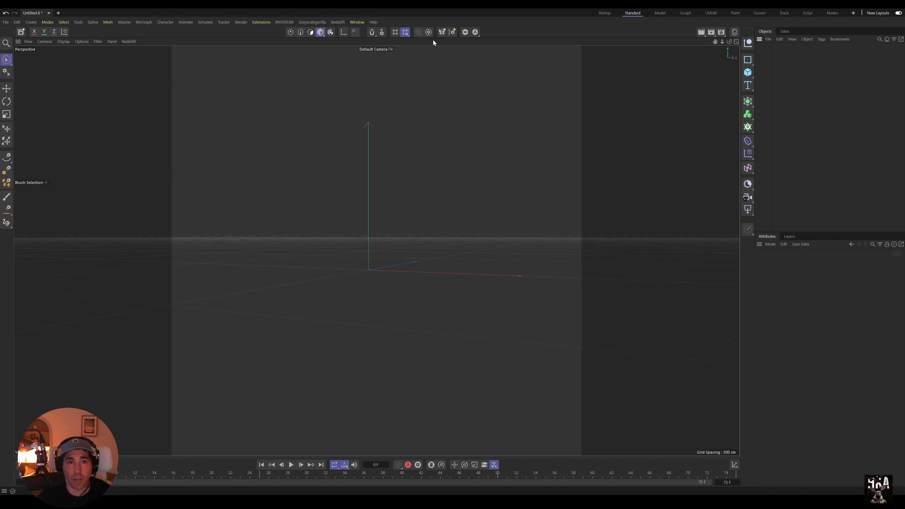
Open the Redshift RenderView and dock it beneath the Attributes manager
{"action": "left_click", "coordinate": [336, 23]}
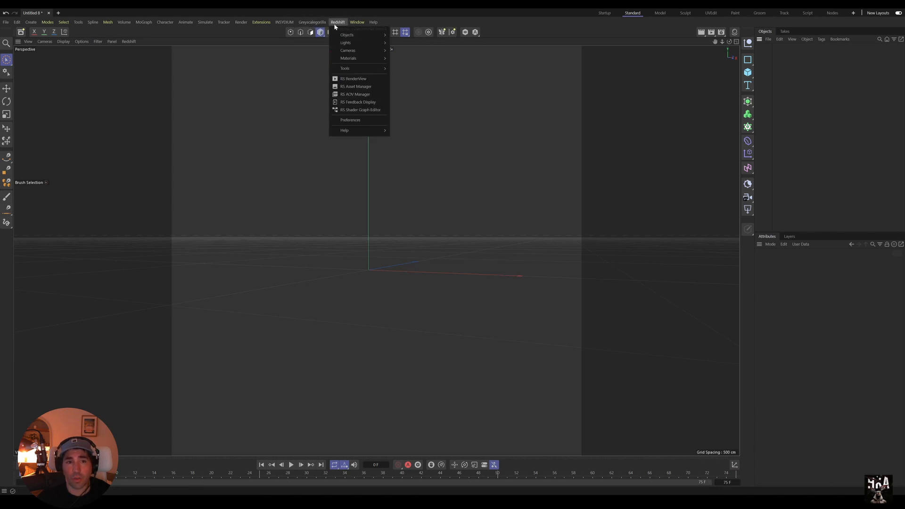
{"action": "left_click", "coordinate": [352, 80]}
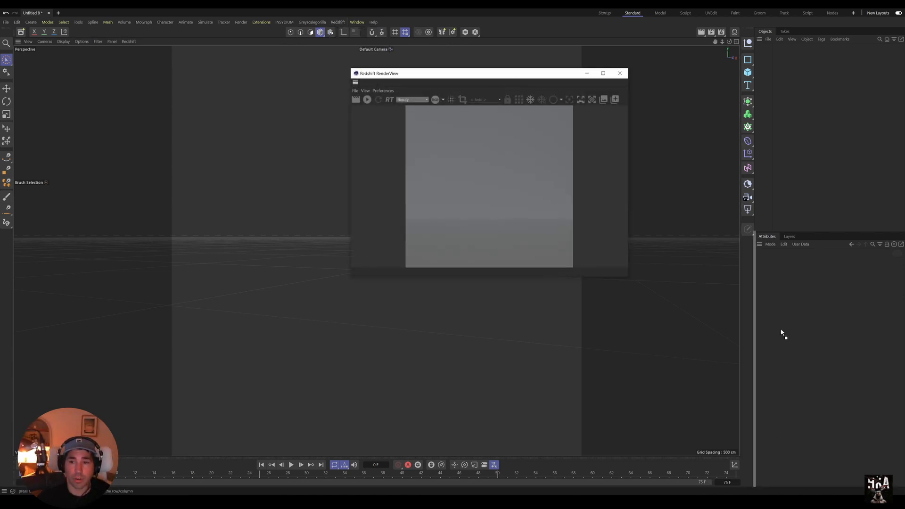
{"action": "left_click_drag", "start_coordinate": [780, 329], "coordinate": [809, 479]}
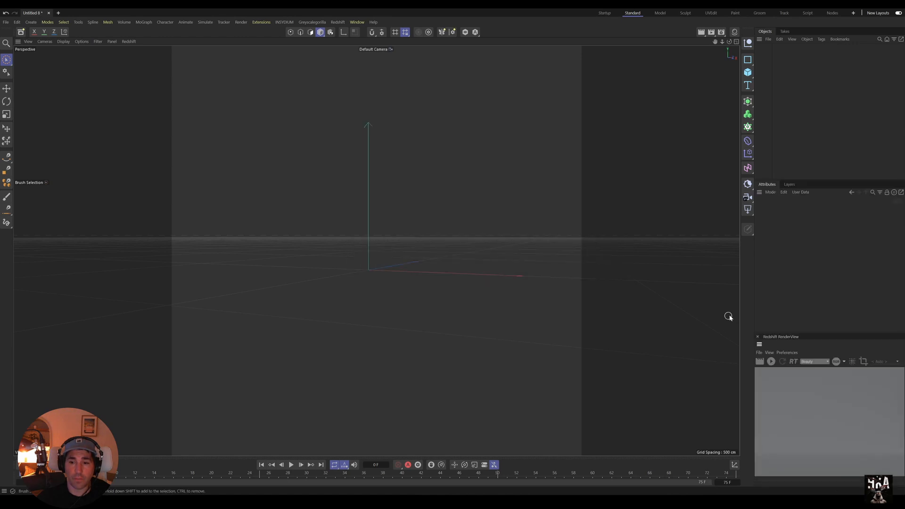
Widen the manager column until the RenderView's full toolbar fits, and make the docked RenderView taller
{"action": "left_click_drag", "start_coordinate": [751, 307], "coordinate": [551, 330]}
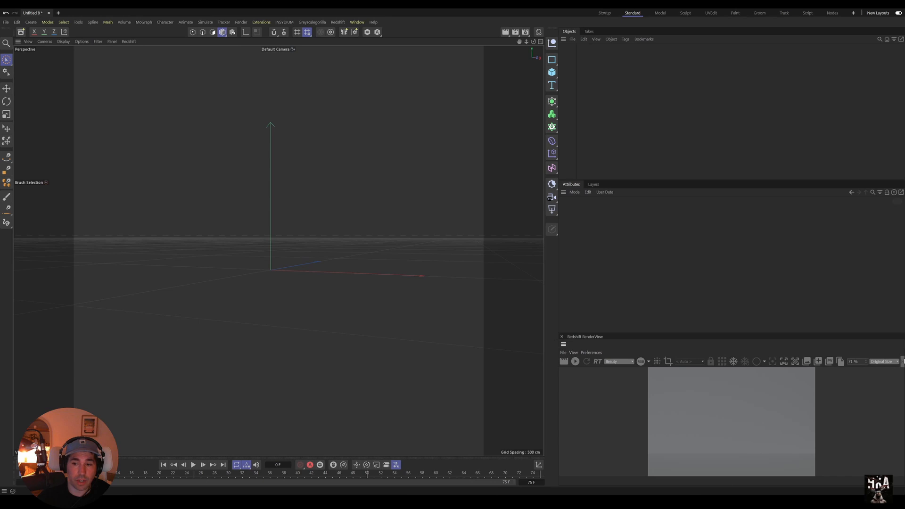
{"action": "left_click_drag", "start_coordinate": [557, 319], "coordinate": [504, 323]}
{"action": "left_click", "coordinate": [899, 362]}
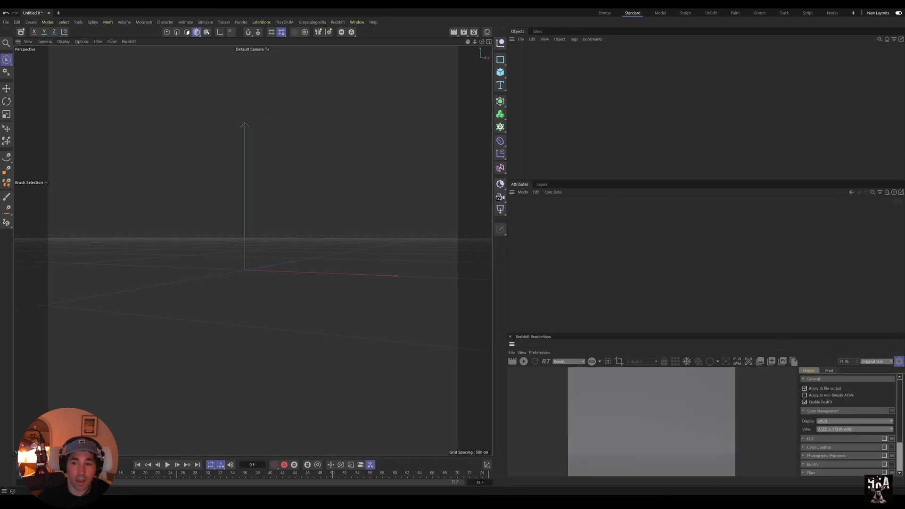
{"action": "scroll", "coordinate": [848, 472], "scroll_direction": "down", "scroll_amount": 2}
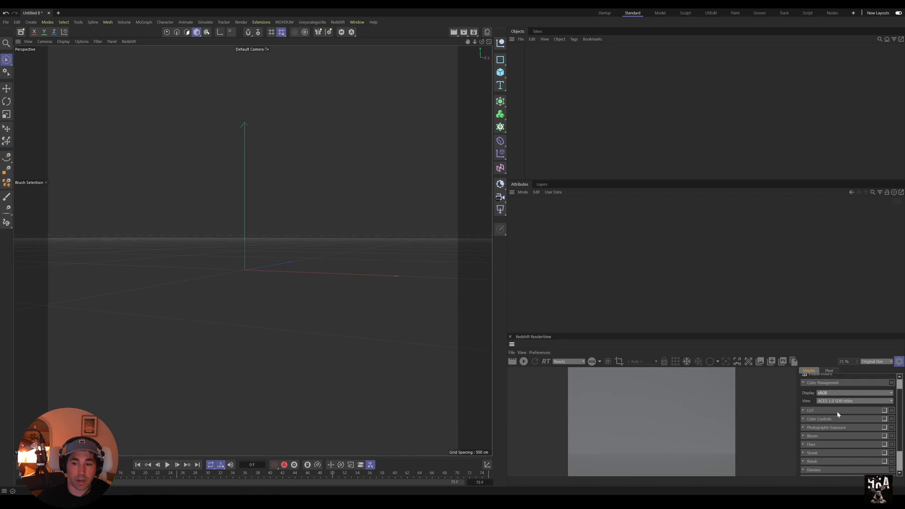
{"action": "left_click", "coordinate": [898, 361]}
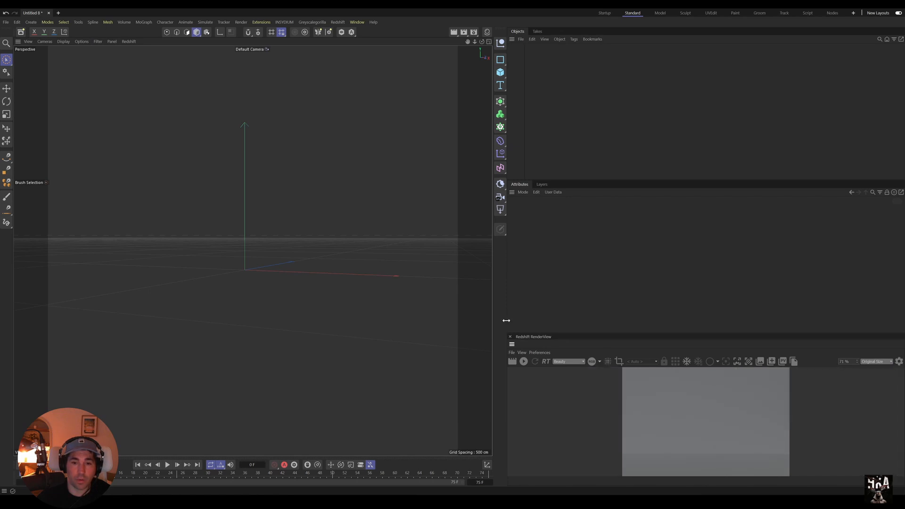
{"action": "left_click_drag", "start_coordinate": [504, 325], "coordinate": [549, 342]}
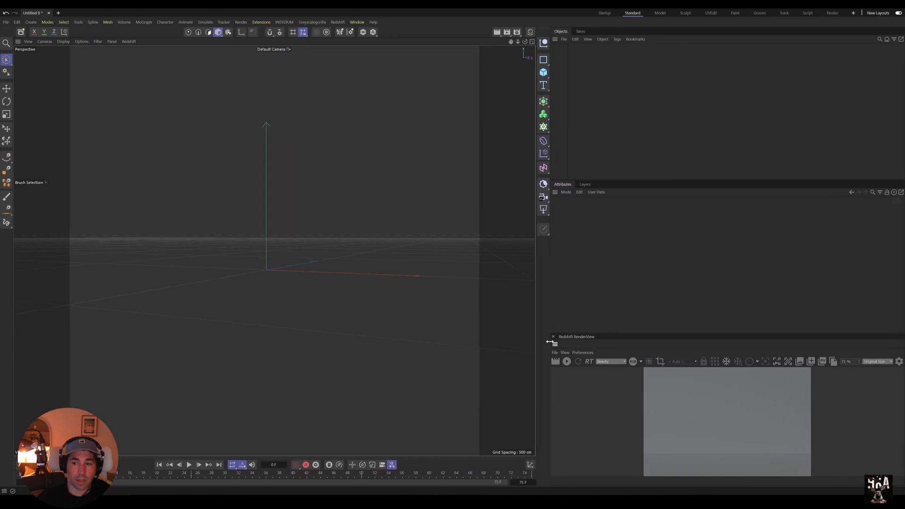
{"action": "left_click_drag", "start_coordinate": [602, 333], "coordinate": [628, 251]}
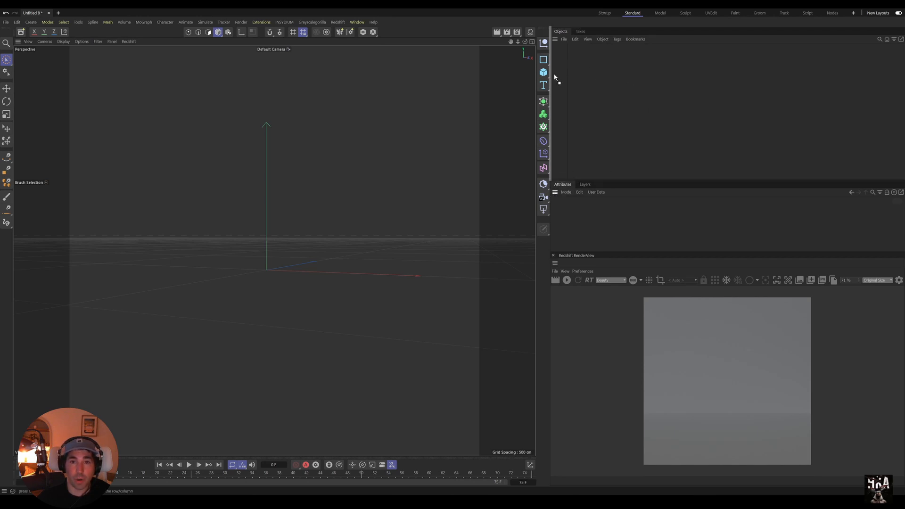
Dock the Attributes manager beside the Objects manager, group Layers with Objects and Takes, and bring Objects to the front
{"action": "left_click_drag", "start_coordinate": [554, 76], "coordinate": [554, 76]}
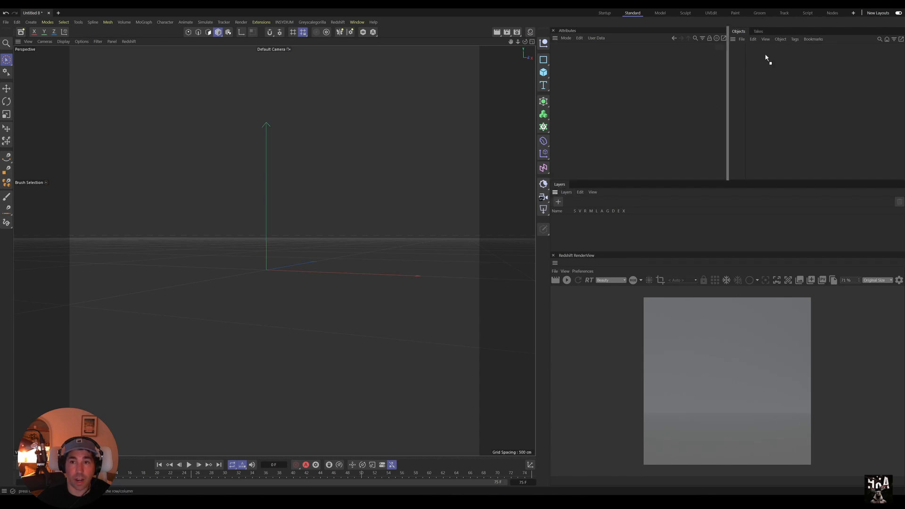
{"action": "left_click_drag", "start_coordinate": [758, 34], "coordinate": [772, 38]}
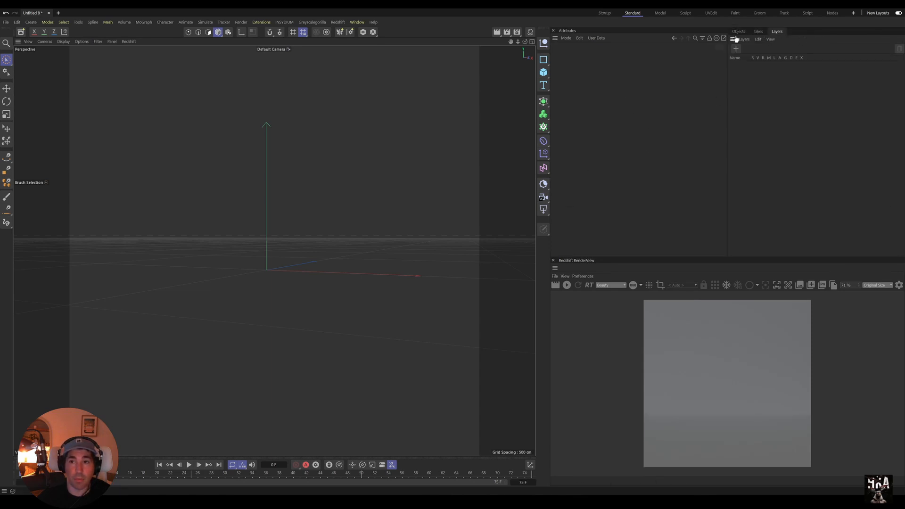
{"action": "left_click", "coordinate": [759, 31]}
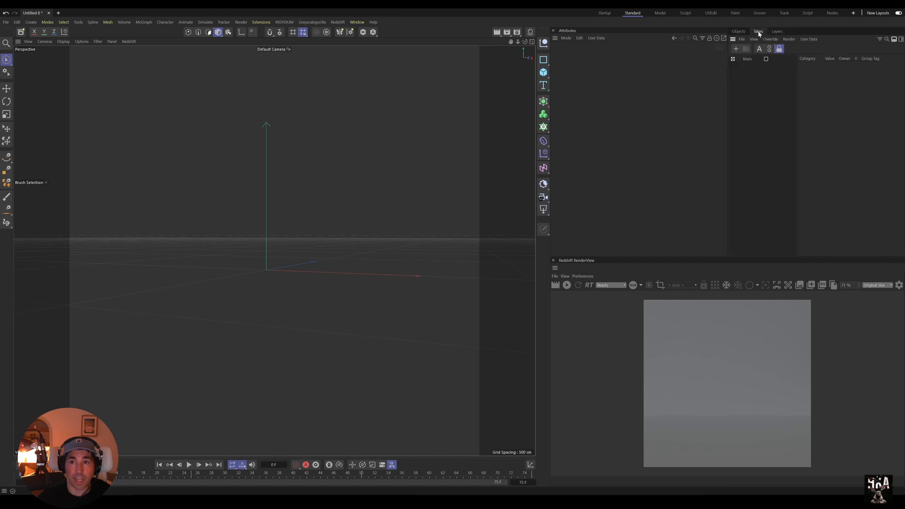
{"action": "left_click", "coordinate": [739, 31]}
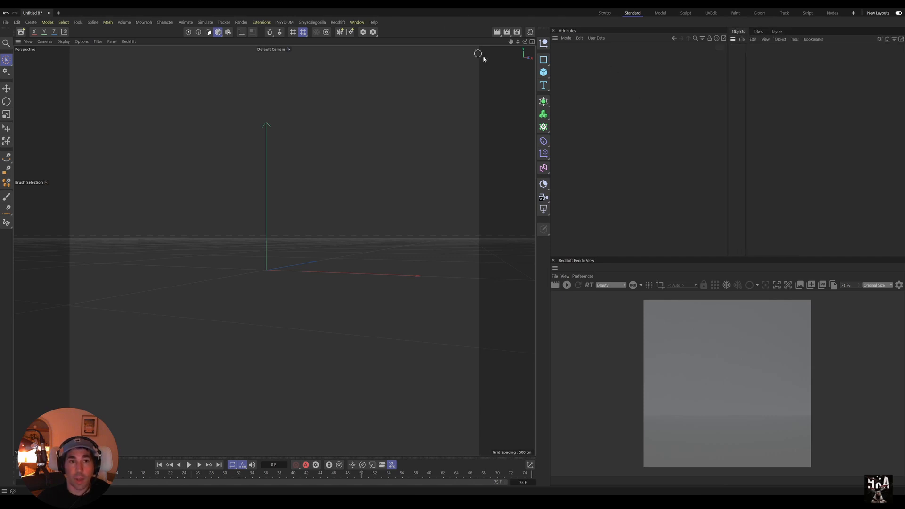
Start the interactive render in the Redshift RenderView
{"action": "left_click", "coordinate": [567, 285]}
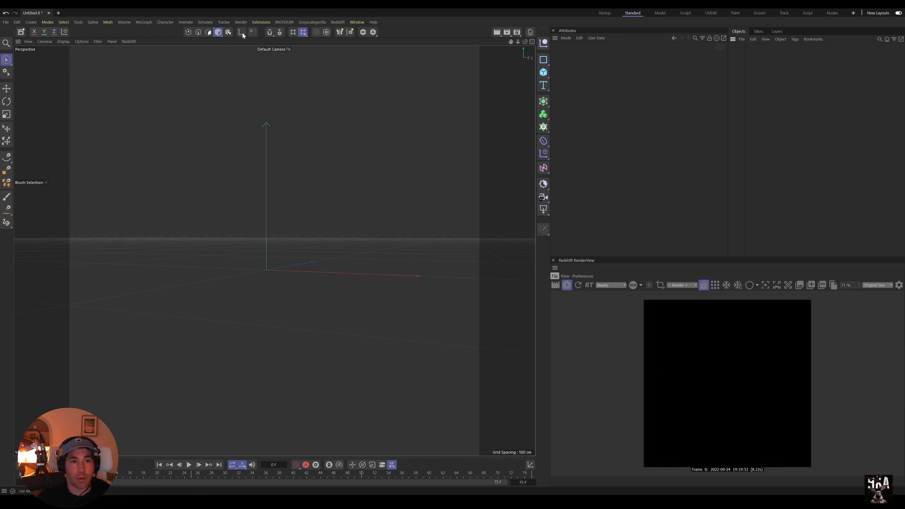
Enable palette customization and add the 0-All script to the end of the mode and snapping icons above the viewport
{"action": "left_click", "coordinate": [357, 22]}
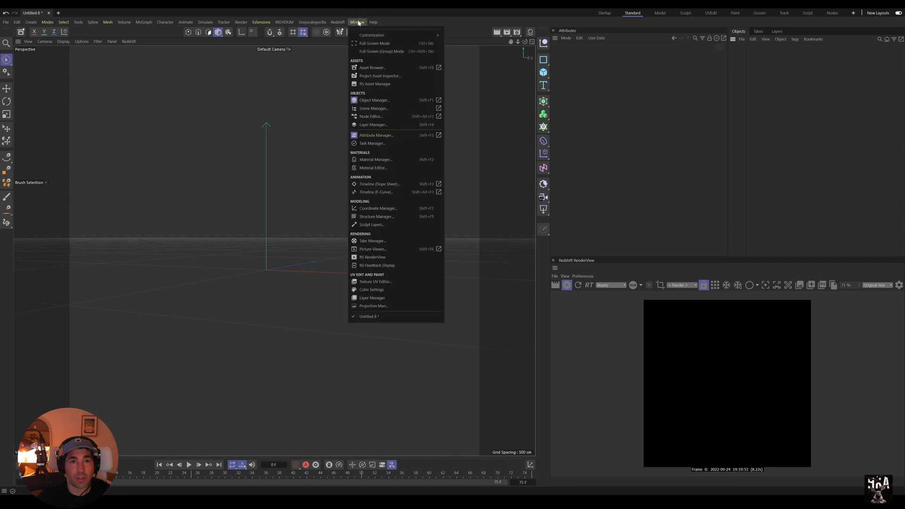
{"action": "mouse_move", "coordinate": [369, 36]}
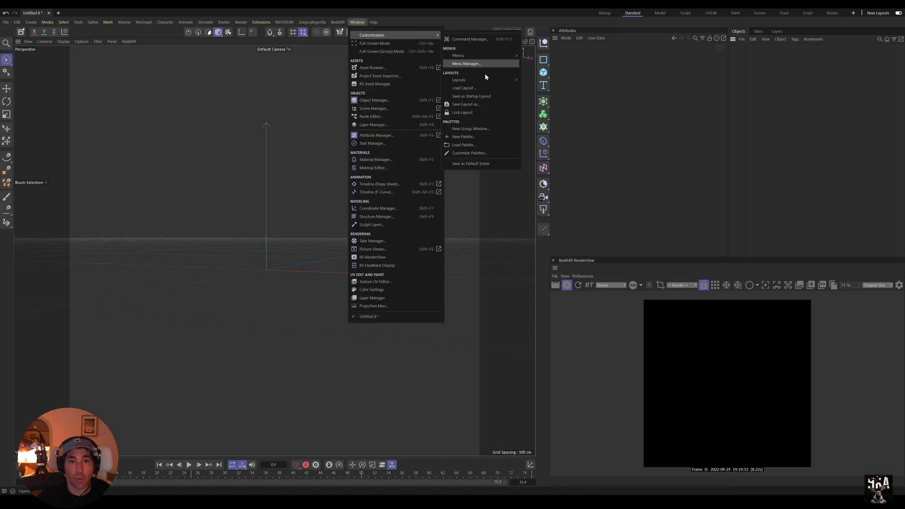
{"action": "left_click", "coordinate": [482, 155]}
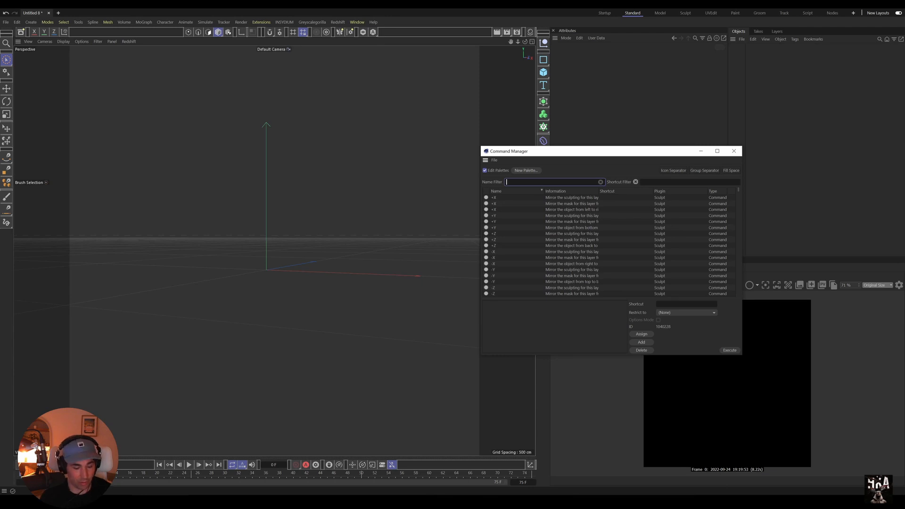
{"action": "type", "text": "0"}
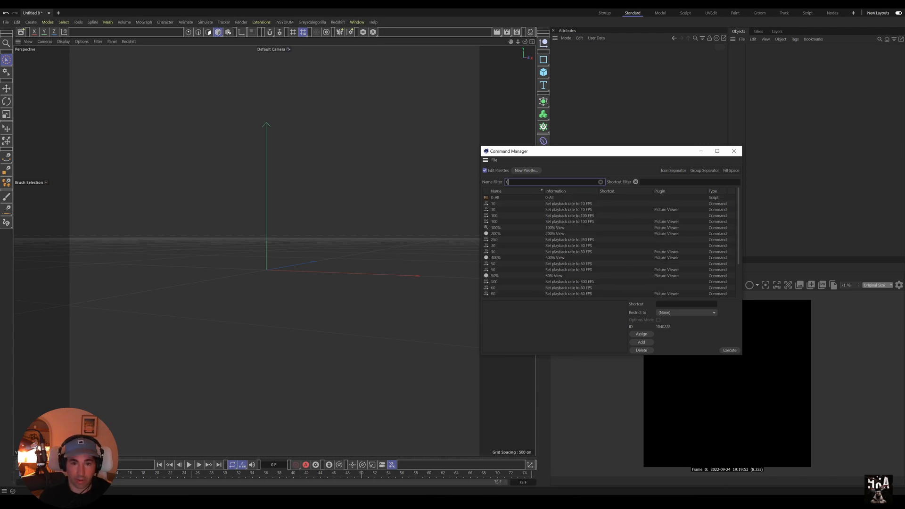
{"action": "left_click", "coordinate": [497, 198]}
{"action": "left_click_drag", "start_coordinate": [385, 36], "coordinate": [383, 35]}
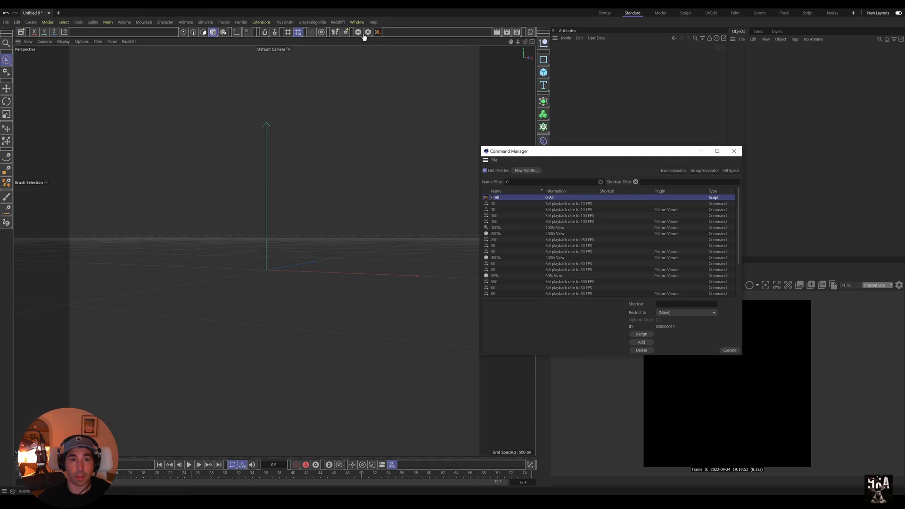
Find the 90-degree rotation scripts and add R90-X, R90-Y and R90-Z beside the 0-All script
{"action": "left_click", "coordinate": [601, 182]}
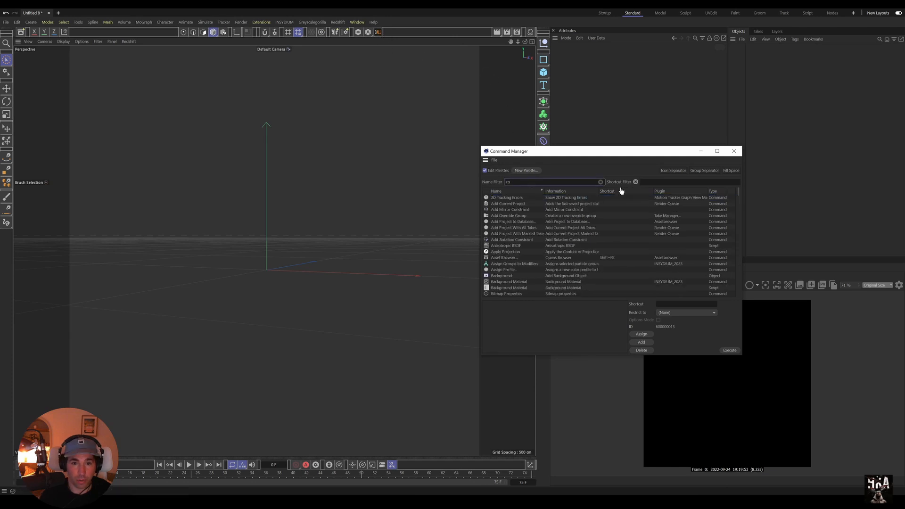
{"action": "type", "text": "rotate"}
{"action": "key", "text": "ctrl+a"}
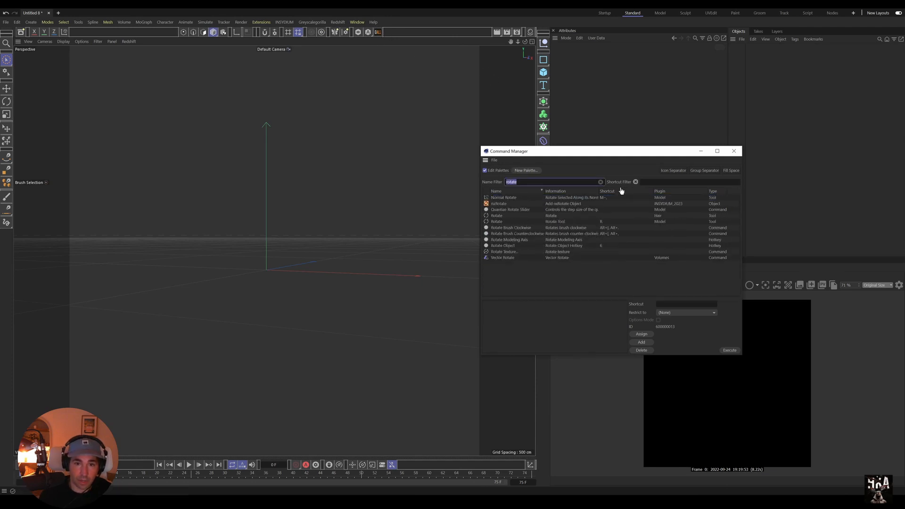
{"action": "type", "text": "90"}
{"action": "left_click", "coordinate": [501, 198]}
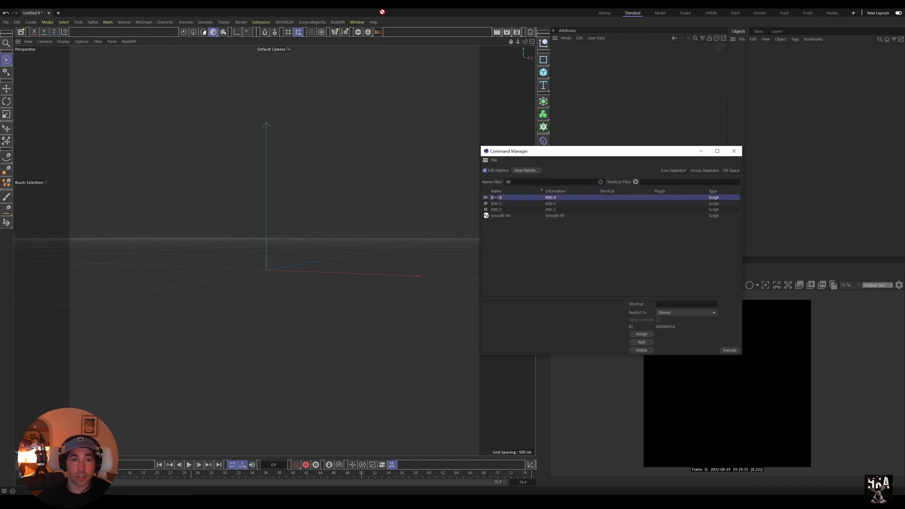
{"action": "left_click_drag", "start_coordinate": [382, 12], "coordinate": [391, 33]}
{"action": "mouse_move", "coordinate": [504, 205]}
{"action": "left_mouse_down"}
{"action": "mouse_move", "coordinate": [446, 69]}
{"action": "mouse_move", "coordinate": [397, 33]}
{"action": "mouse_move", "coordinate": [499, 201]}
{"action": "left_mouse_up"}
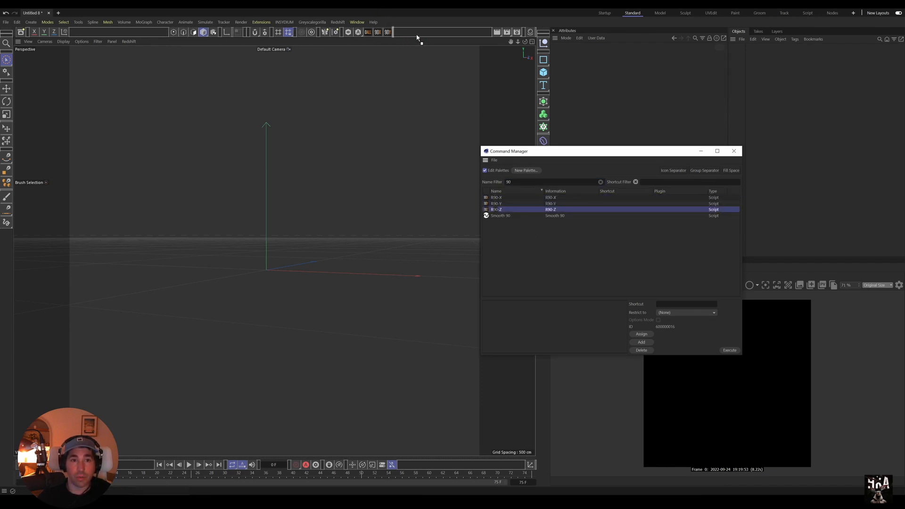
{"action": "left_click_drag", "start_coordinate": [417, 38], "coordinate": [418, 36]}
Add the Boole and Connect object commands to the vertical object creation palette, next to the generators
{"action": "left_click_drag", "start_coordinate": [565, 151], "coordinate": [257, 145]}
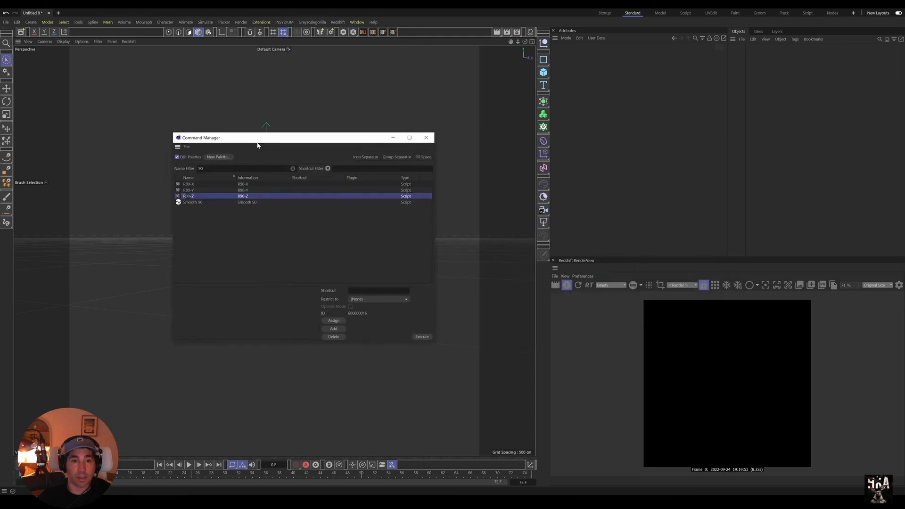
{"action": "double_click", "coordinate": [203, 168]}
{"action": "type", "text": "b"}
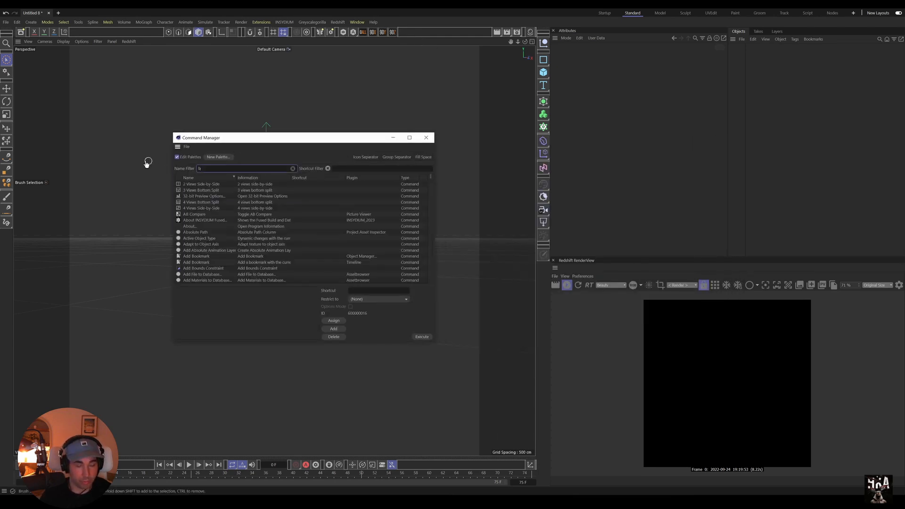
{"action": "type", "text": "oole"}
{"action": "left_click_drag", "start_coordinate": [212, 183], "coordinate": [544, 126]}
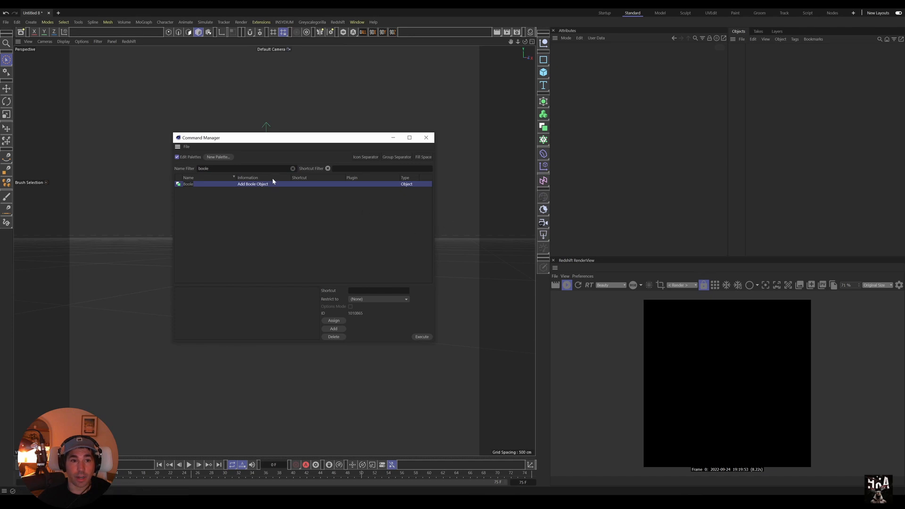
{"action": "left_click_drag", "start_coordinate": [209, 168], "coordinate": [549, 101]}
{"action": "type", "text": "connect"}
Add the MoGraph Random object command to the object creation palette above the deformers, and clear the command filter
{"action": "left_click_drag", "start_coordinate": [215, 168], "coordinate": [135, 170]}
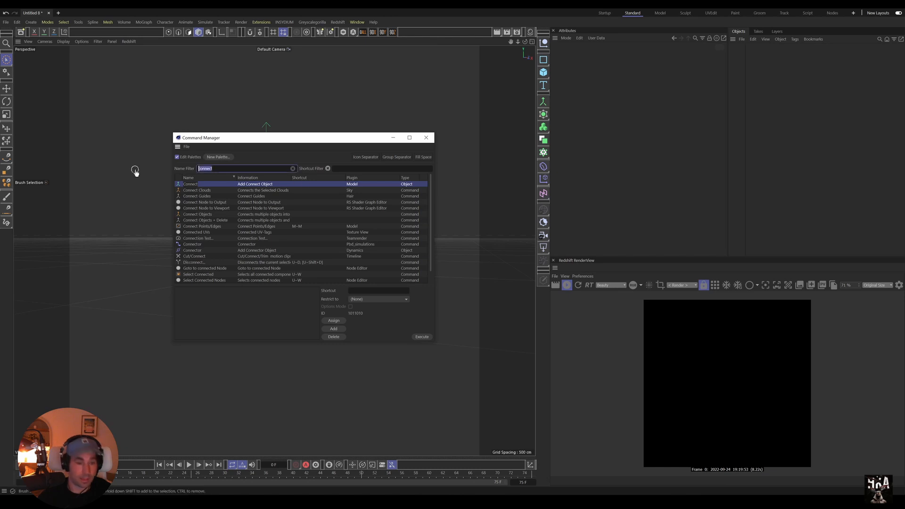
{"action": "type", "text": "random"}
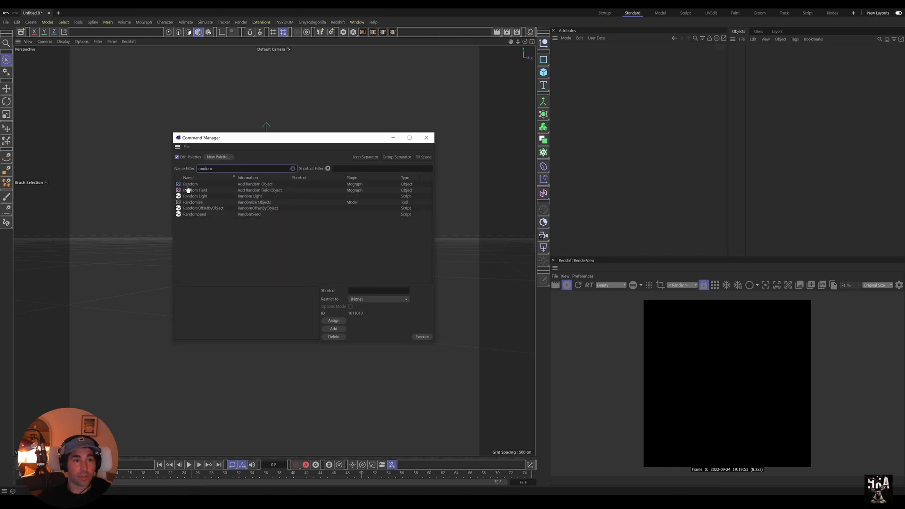
{"action": "left_click_drag", "start_coordinate": [189, 185], "coordinate": [543, 165]}
{"action": "left_click_drag", "start_coordinate": [215, 168], "coordinate": [66, 166]}
{"action": "key", "text": "BackSpace"}
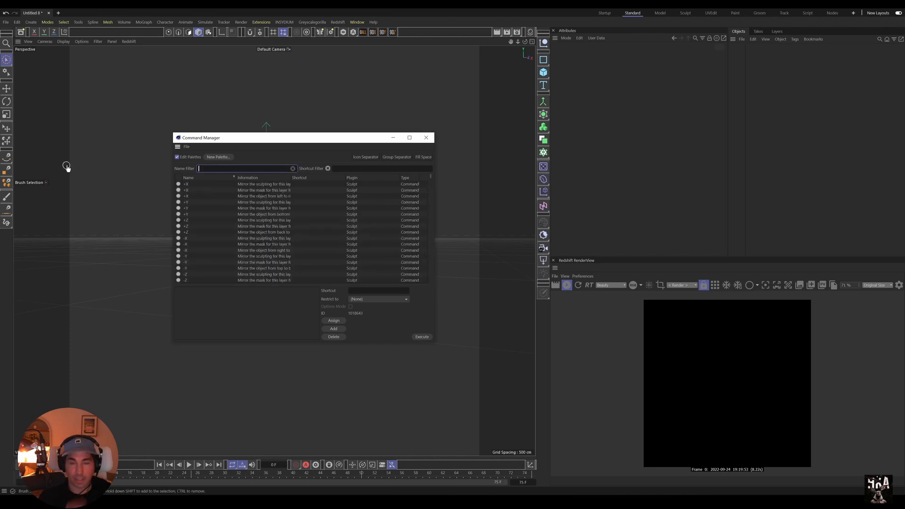
Remove the environment, camera and light commands from the lower end of the object creation palette
{"action": "double_click", "coordinate": [543, 238]}
{"action": "double_click", "coordinate": [543, 238]}
{"action": "double_click", "coordinate": [543, 237]}
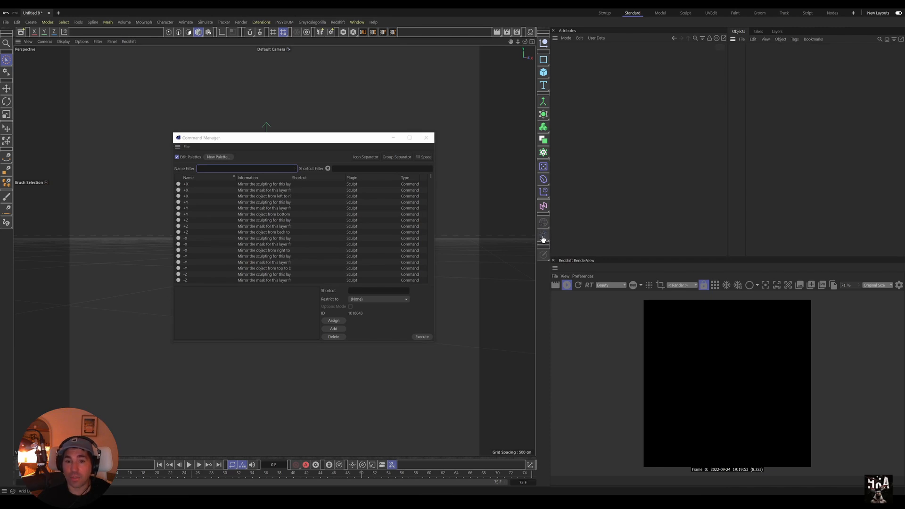
{"action": "double_click", "coordinate": [544, 224]}
{"action": "double_click", "coordinate": [544, 231]}
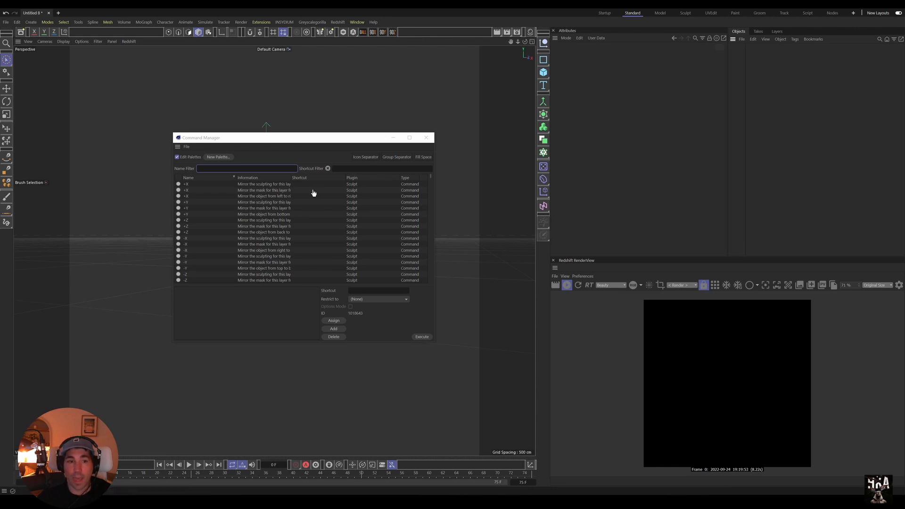
Find the vertex commands and add Set Vertex Weight to the lower end of the object creation palette
{"action": "left_click", "coordinate": [245, 169]}
{"action": "type", "text": "vertex"}
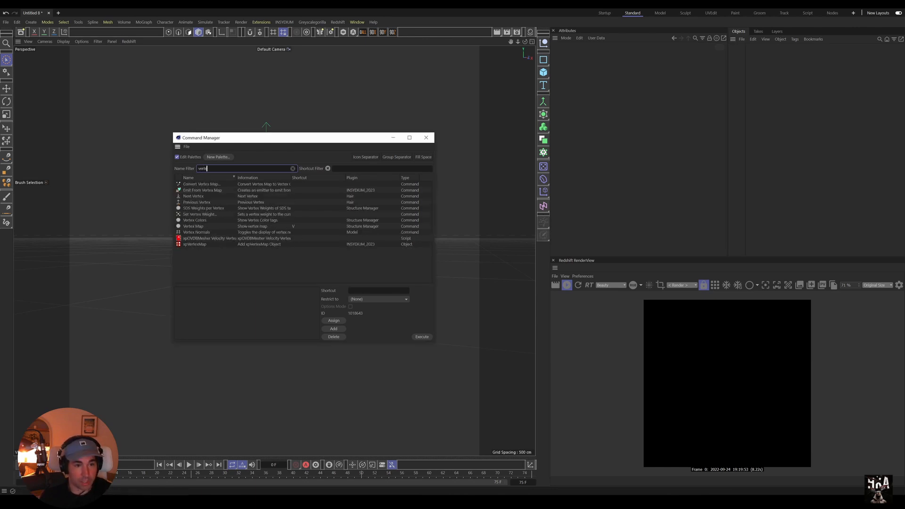
{"action": "left_click", "coordinate": [200, 216]}
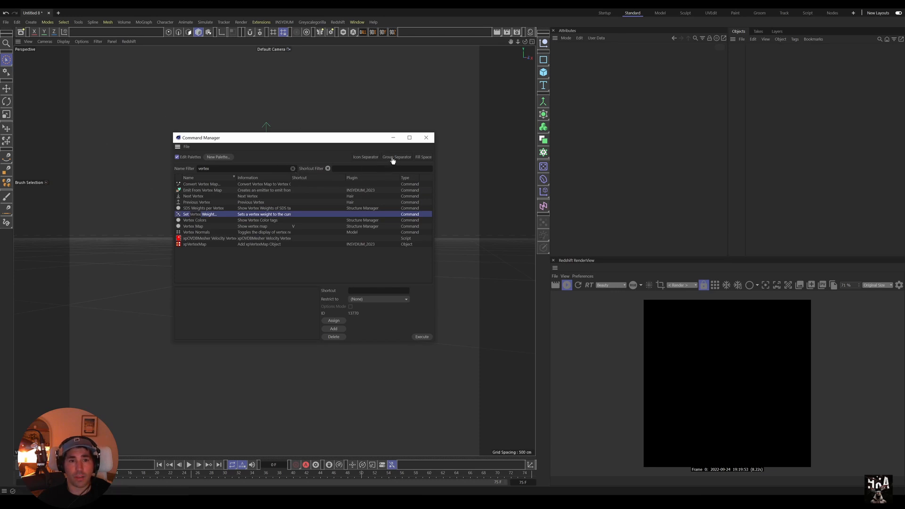
Insert a group separator and a fill space between the standard icons and the 0-All script above the viewport
{"action": "left_click_drag", "start_coordinate": [393, 160], "coordinate": [360, 37]}
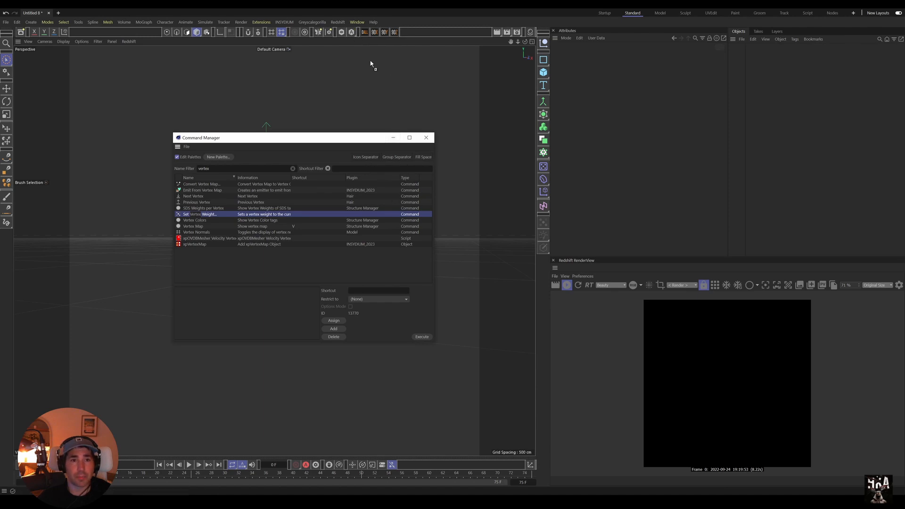
{"action": "left_click_drag", "start_coordinate": [370, 65], "coordinate": [359, 37]}
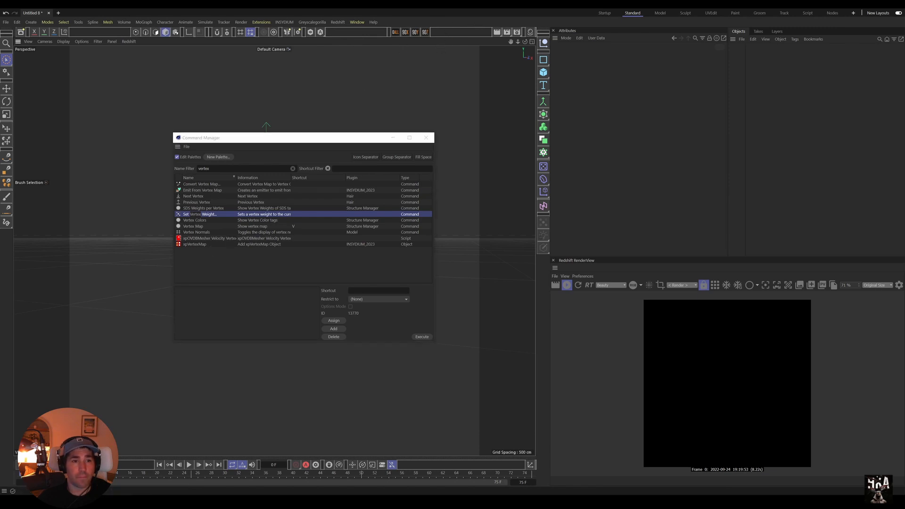
Clear the command filter, tear off the Redshift Lights menu, and add its Infinite Light and Area Light commands to the palette above the viewport
{"action": "left_click", "coordinate": [292, 169]}
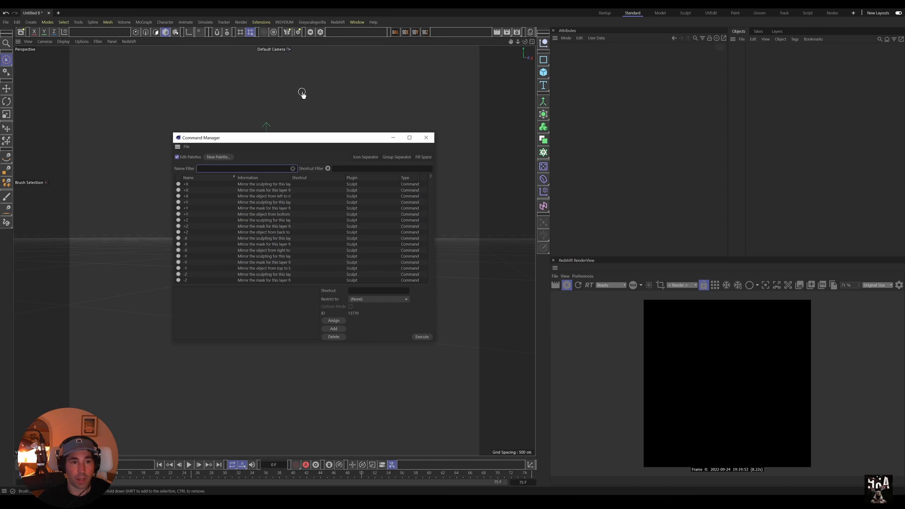
{"action": "left_click", "coordinate": [336, 25]}
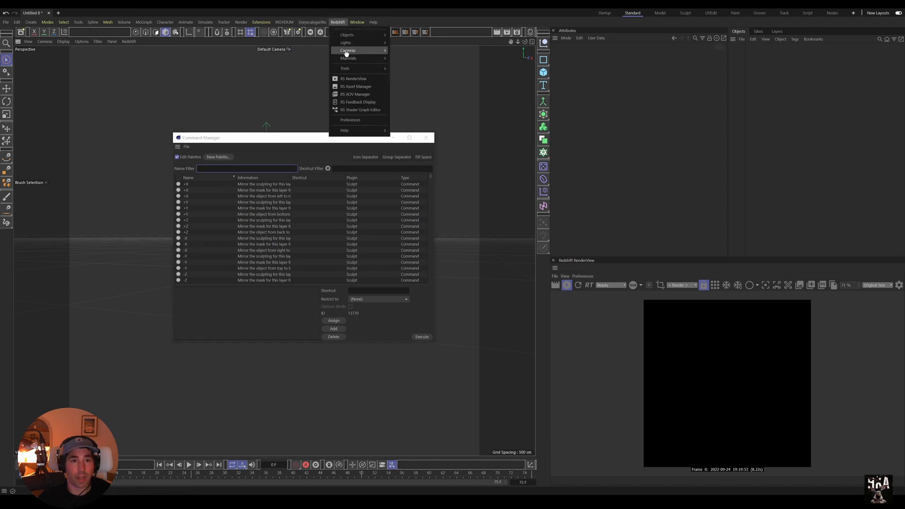
{"action": "mouse_move", "coordinate": [355, 67]}
{"action": "mouse_move", "coordinate": [365, 44]}
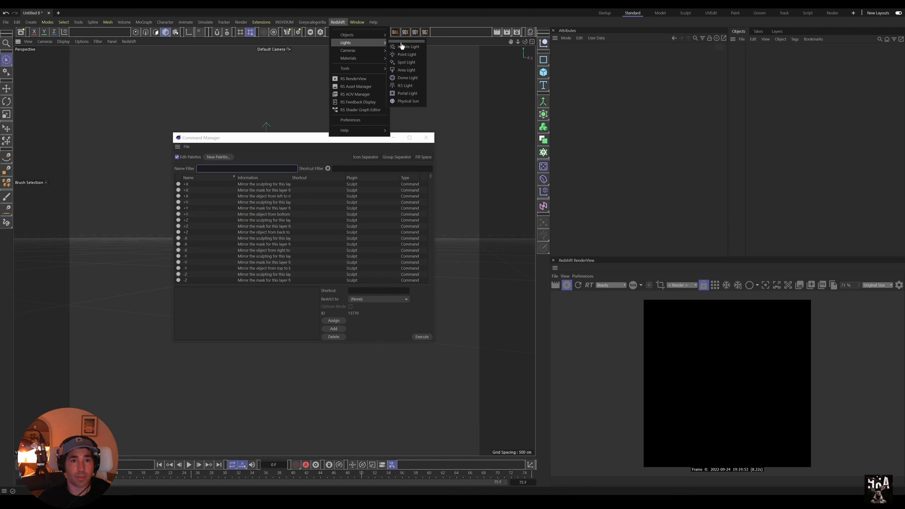
{"action": "left_click_drag", "start_coordinate": [400, 42], "coordinate": [283, 71]}
{"action": "left_click_drag", "start_coordinate": [350, 37], "coordinate": [382, 31]}
{"action": "left_click_drag", "start_coordinate": [220, 89], "coordinate": [378, 41]}
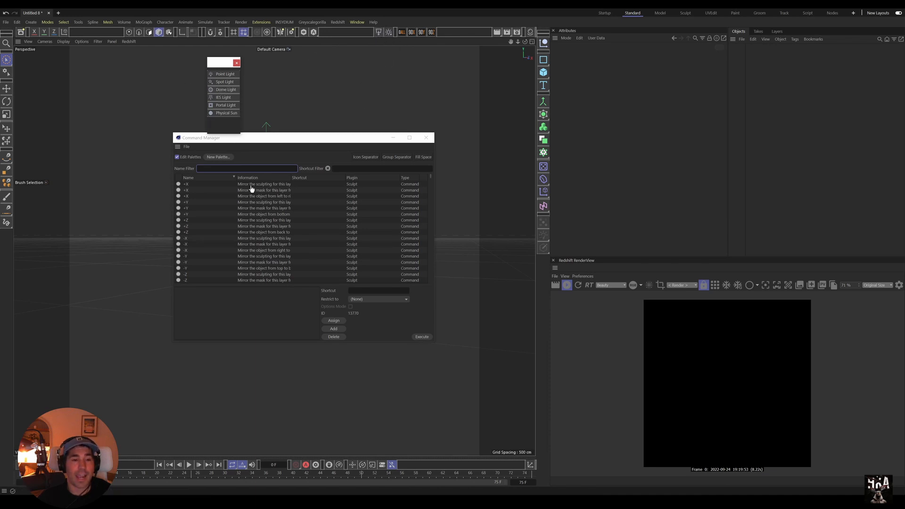
Tear off the Redshift Objects menu and dock it as a horizontal palette above the Attributes and Objects managers
{"action": "left_click", "coordinate": [344, 23]}
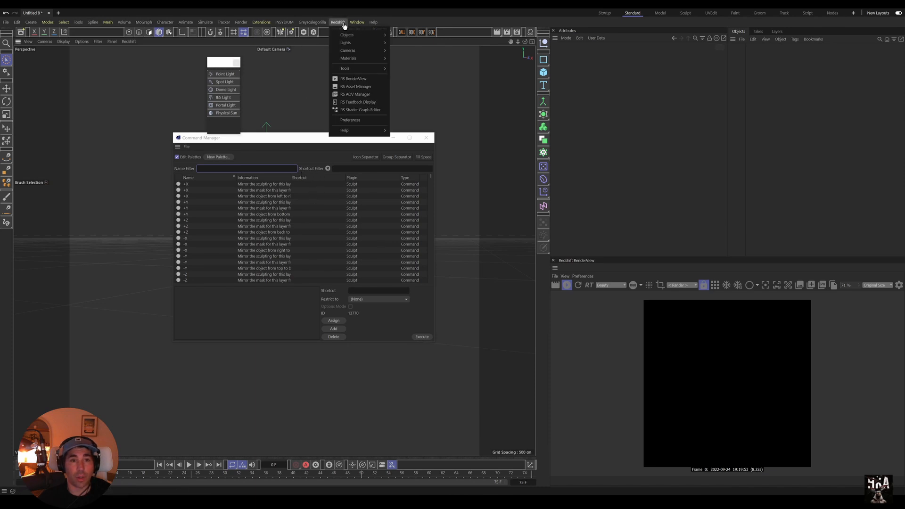
{"action": "mouse_move", "coordinate": [367, 73]}
{"action": "mouse_move", "coordinate": [372, 39]}
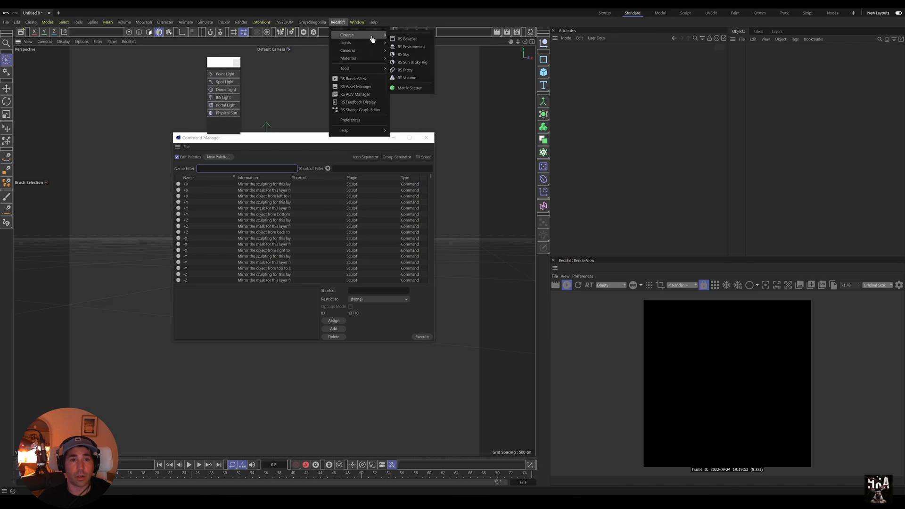
{"action": "left_click", "coordinate": [403, 34]}
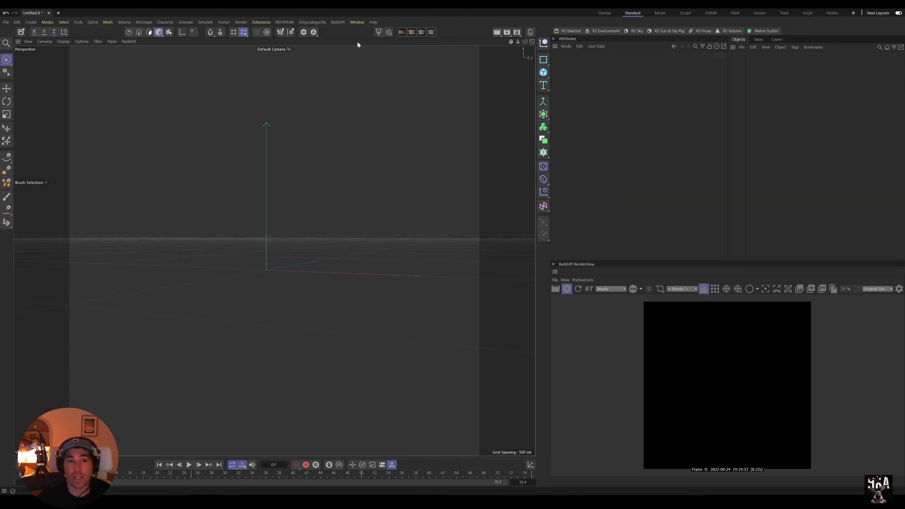
Save the customized arrangement as the startup layout and switch to the Startup layout
{"action": "left_click", "coordinate": [359, 23]}
{"action": "mouse_move", "coordinate": [396, 35]}
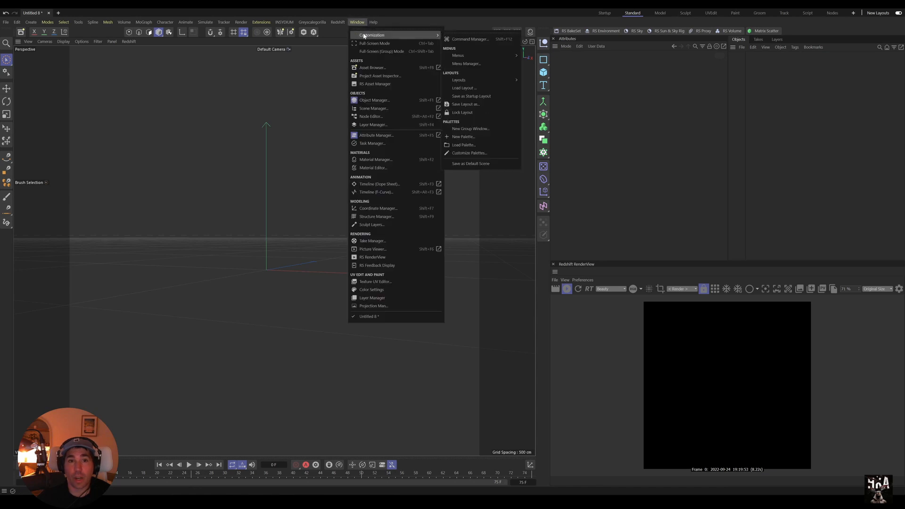
{"action": "left_click", "coordinate": [469, 98]}
{"action": "left_click", "coordinate": [607, 14]}
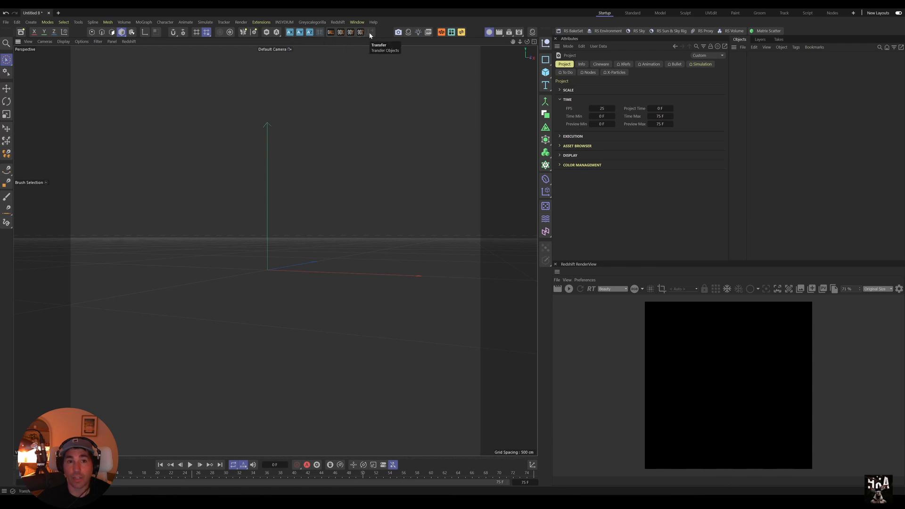
Add an RS Camera from the palette above the viewport and look through the Redshift Materials options
{"action": "left_click", "coordinate": [398, 32]}
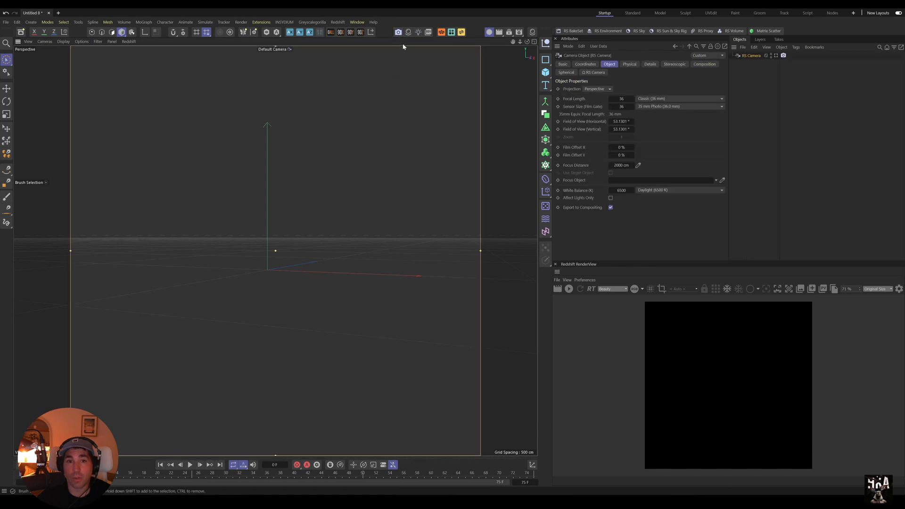
{"action": "left_click", "coordinate": [408, 33]}
{"action": "mouse_move", "coordinate": [421, 38]}
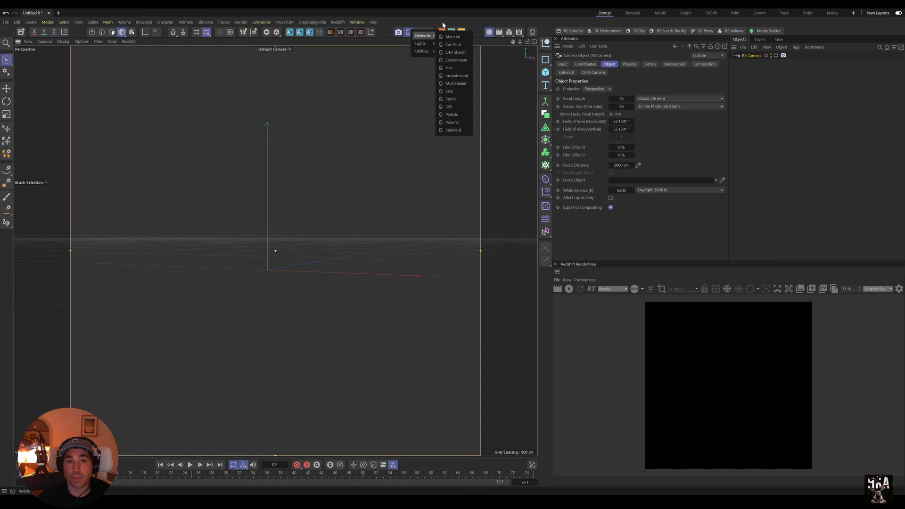
{"action": "left_click", "coordinate": [408, 32]}
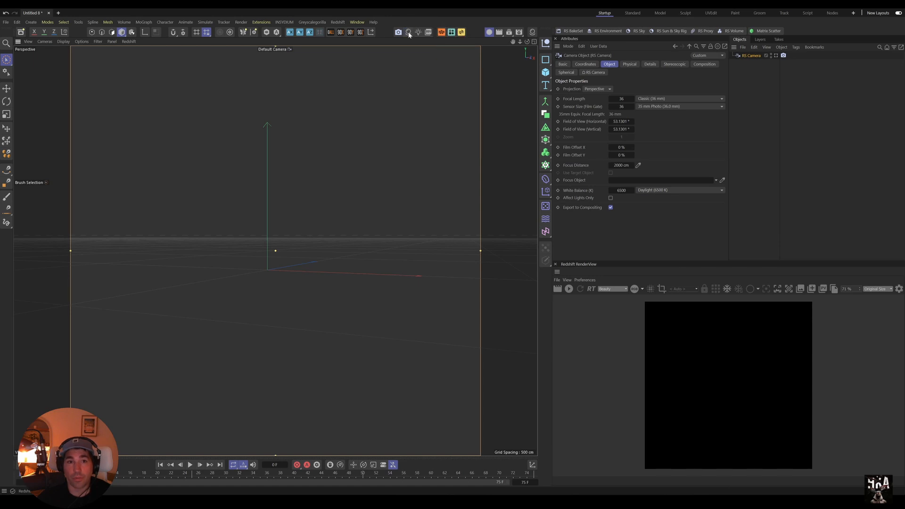
Search the Command Manager for redsh and try to add Redshift Material Presets to the palette above the viewport
{"action": "left_click", "coordinate": [358, 22]}
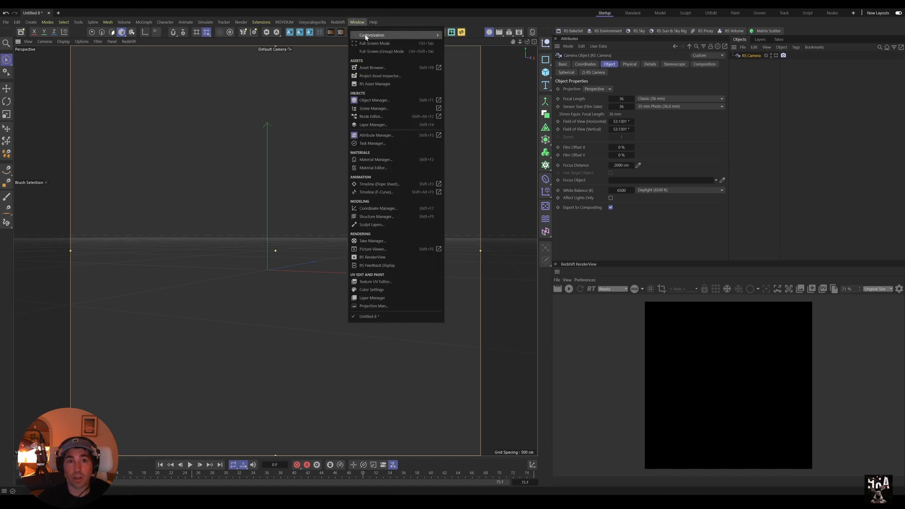
{"action": "mouse_move", "coordinate": [376, 35]}
{"action": "left_click", "coordinate": [464, 153]}
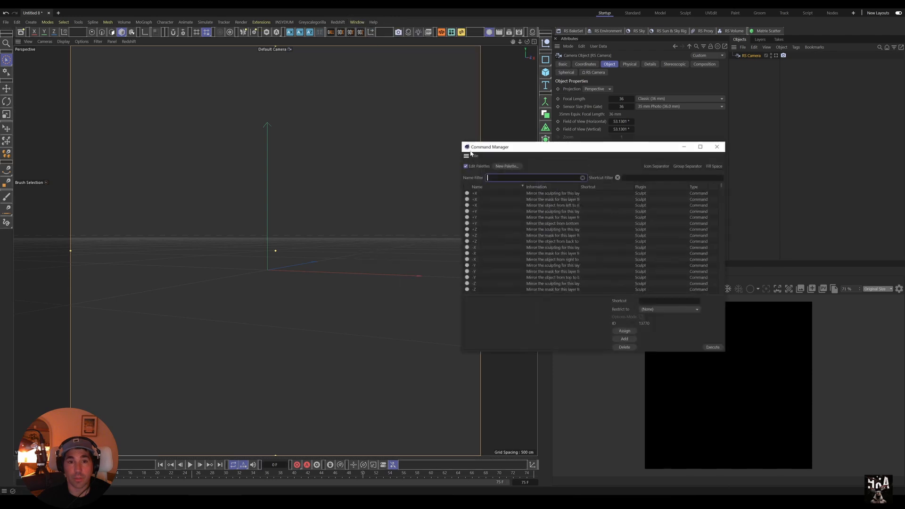
{"action": "type", "text": "nedsh"}
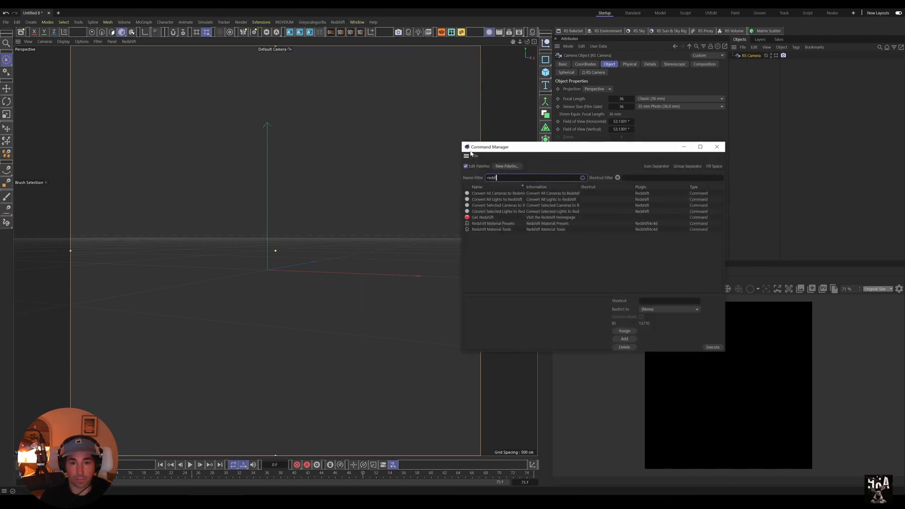
{"action": "left_click", "coordinate": [493, 226]}
{"action": "left_click_drag", "start_coordinate": [494, 226], "coordinate": [465, 34]}
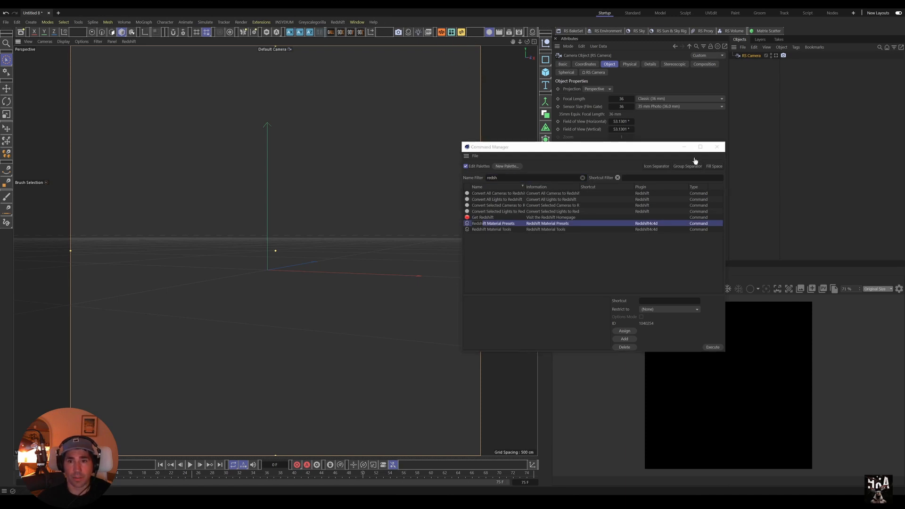
{"action": "left_click", "coordinate": [717, 147]}
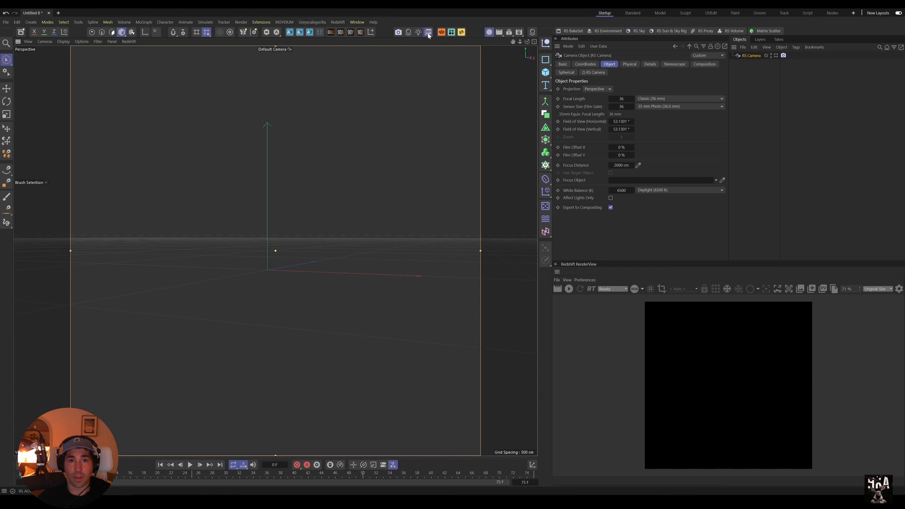
Check the RS AOV Manager and show the Asset Browser briefly beside the viewport
{"action": "left_click", "coordinate": [429, 34]}
{"action": "left_click", "coordinate": [767, 27]}
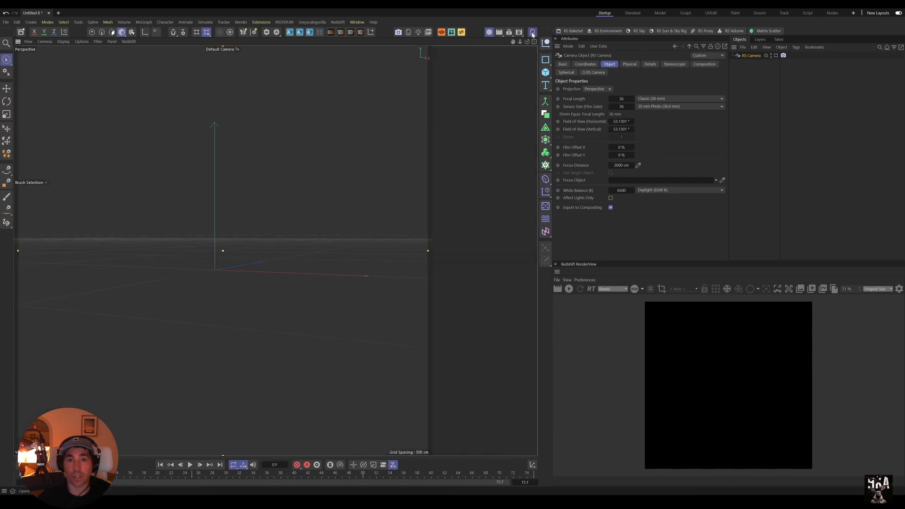
{"action": "left_click", "coordinate": [21, 33]}
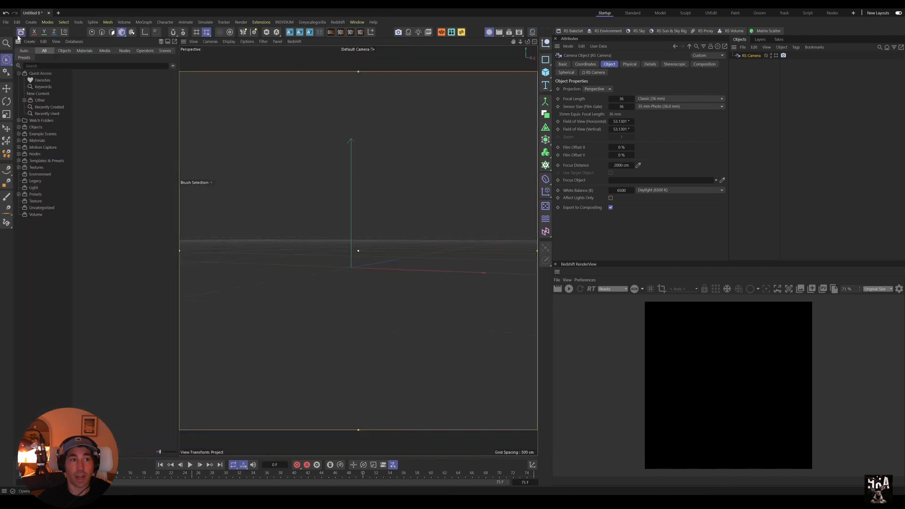
{"action": "left_click", "coordinate": [19, 34]}
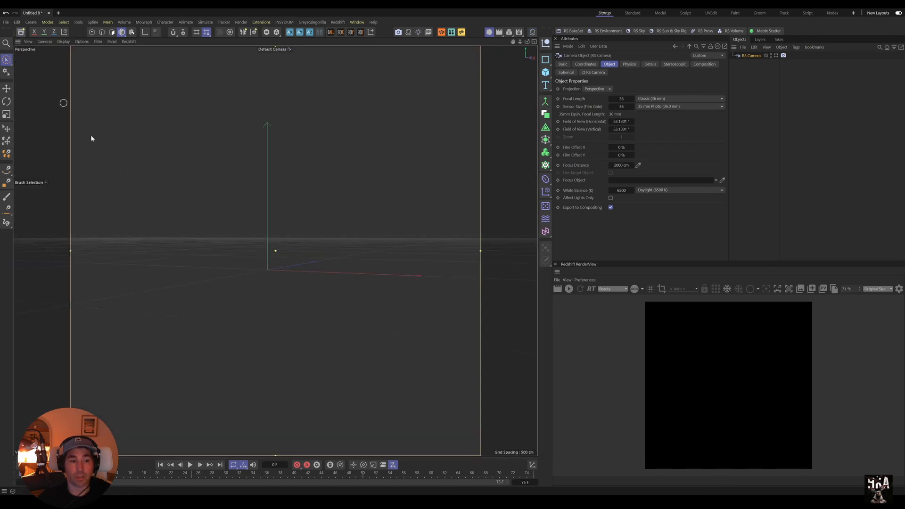
Show the timeline below the viewport at a larger height and examine its F-Curve and Dope Sheet modes
{"action": "left_click", "coordinate": [20, 464]}
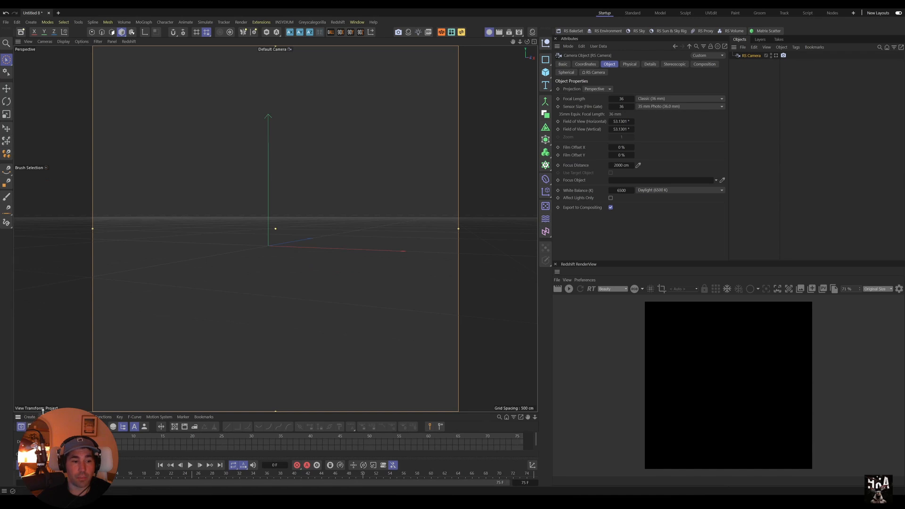
{"action": "left_click_drag", "start_coordinate": [43, 410], "coordinate": [72, 307]}
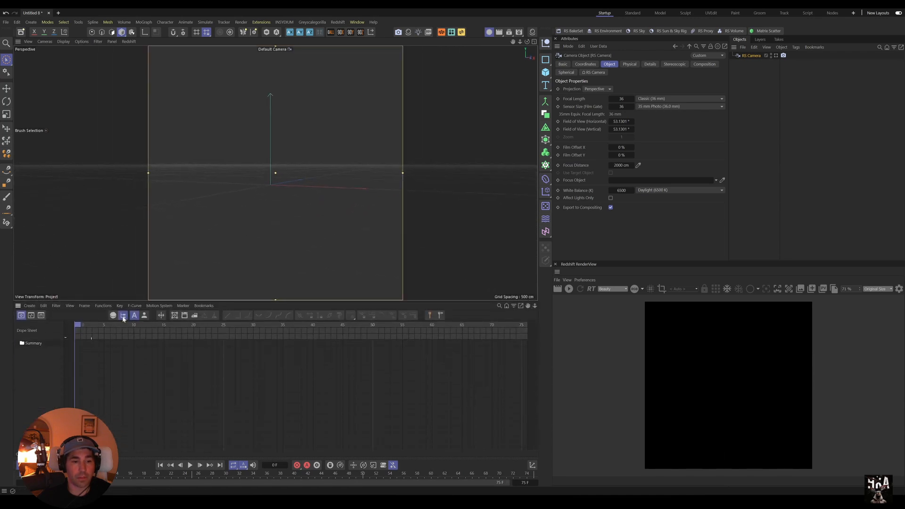
{"action": "left_click", "coordinate": [30, 315]}
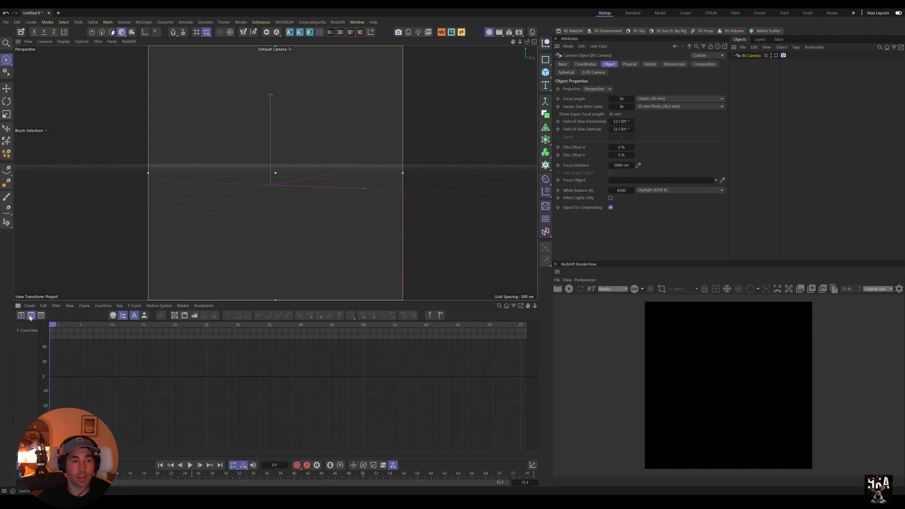
{"action": "left_click", "coordinate": [21, 315]}
{"action": "left_click", "coordinate": [18, 305]}
{"action": "left_click", "coordinate": [23, 304]}
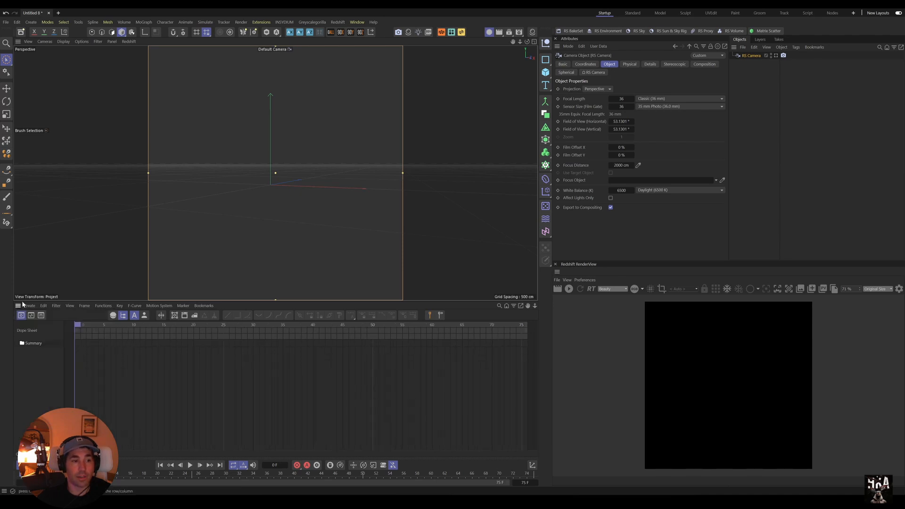
{"action": "left_click_drag", "start_coordinate": [29, 303], "coordinate": [40, 413]}
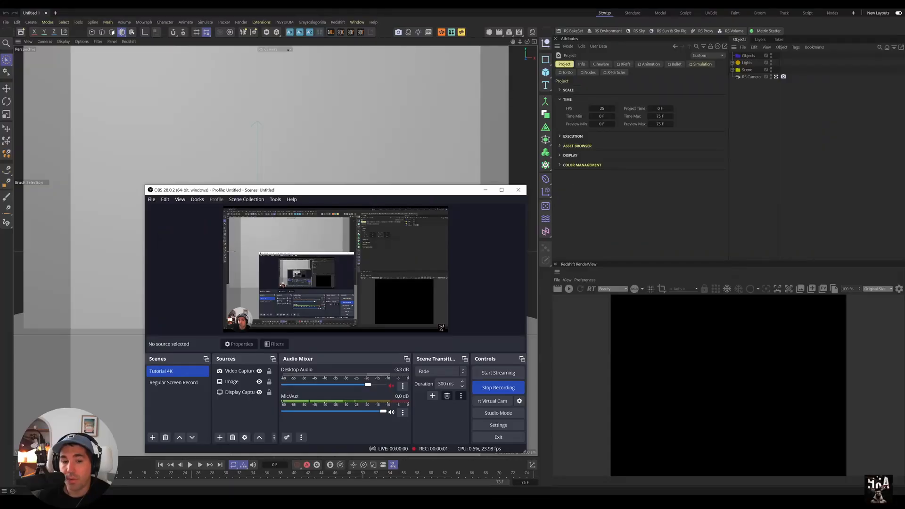
Switch from OBS back to Cinema 4D and open the Save options of the Starter Settings render settings
{"action": "key", "text": "alt+Tab"}
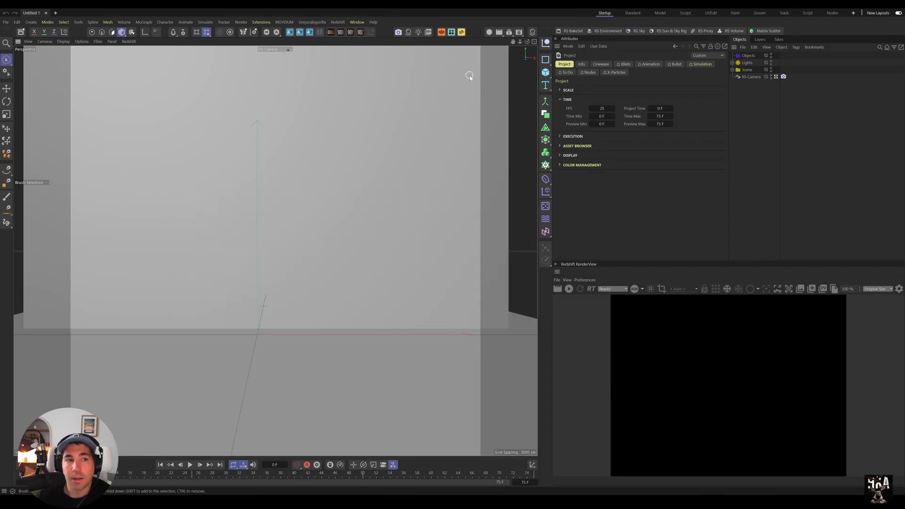
{"action": "left_click", "coordinate": [518, 32]}
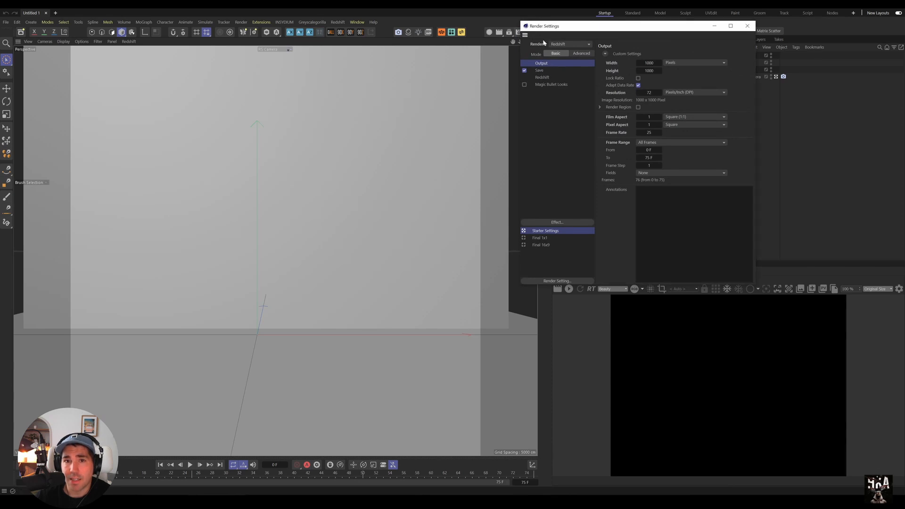
{"action": "left_click_drag", "start_coordinate": [546, 26], "coordinate": [496, 72]}
{"action": "left_click", "coordinate": [587, 94]}
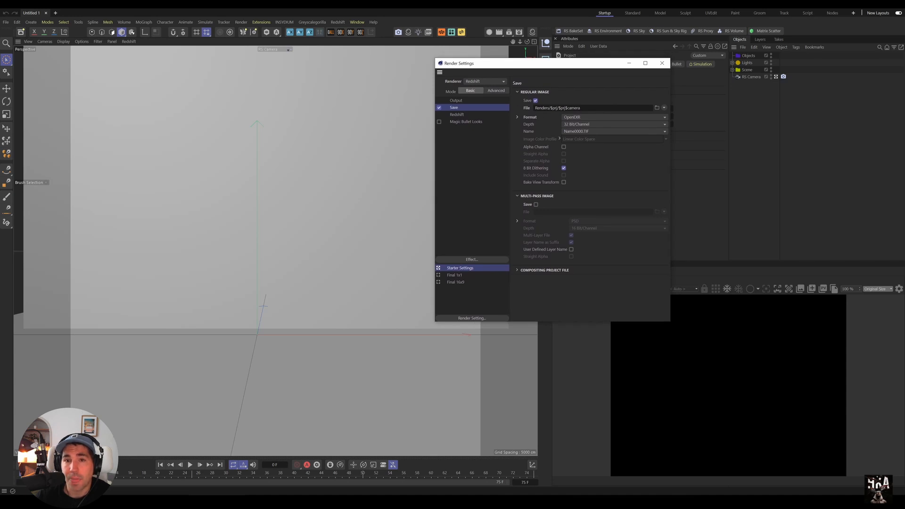
Examine the tokens available for the render file path and the Renders folder at its start
{"action": "left_click", "coordinate": [663, 108]}
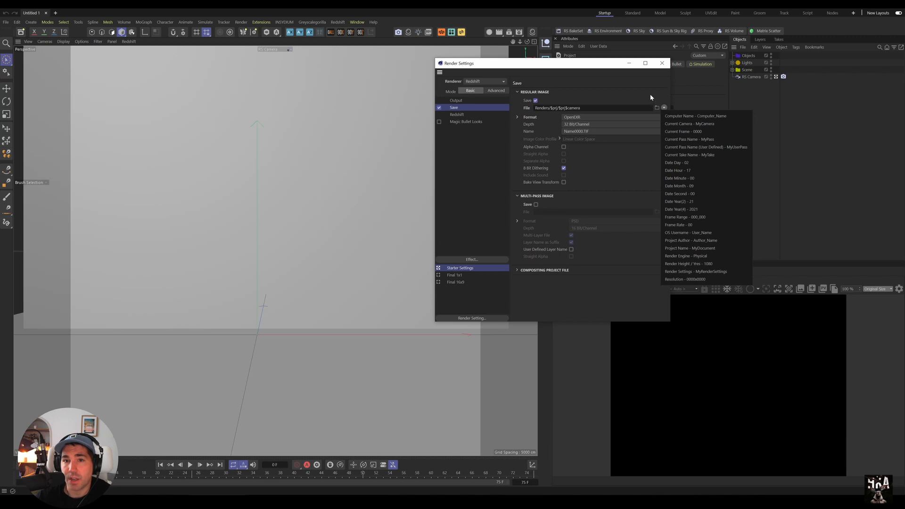
{"action": "left_click", "coordinate": [623, 99]}
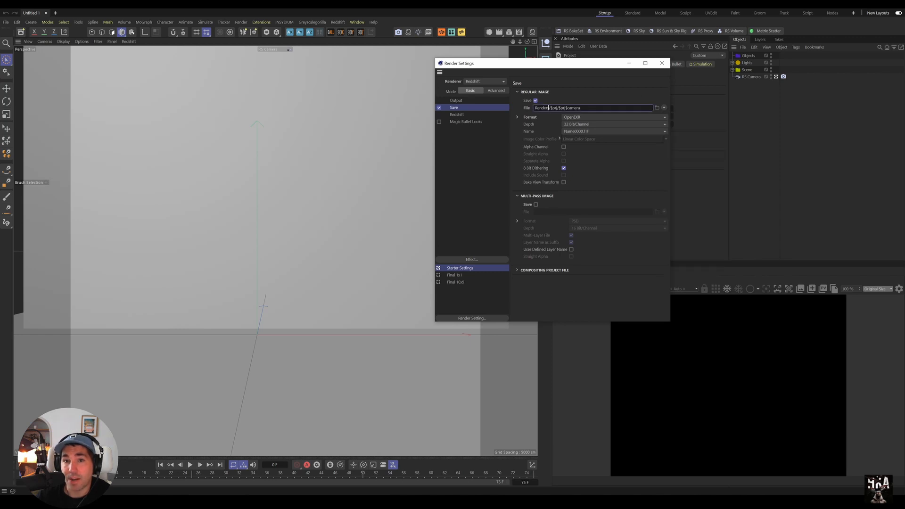
{"action": "double_click", "coordinate": [542, 108]}
{"action": "left_click", "coordinate": [535, 108]}
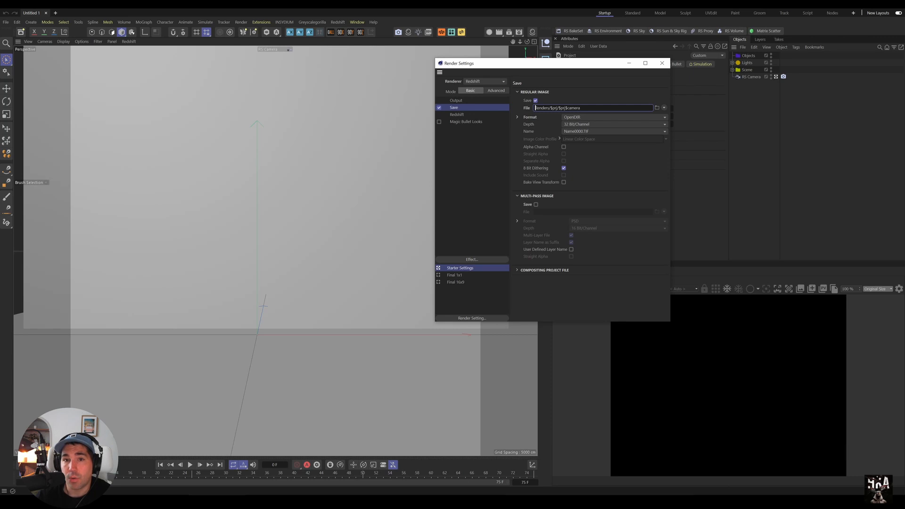
{"action": "left_click_drag", "start_coordinate": [548, 108], "coordinate": [525, 109]}
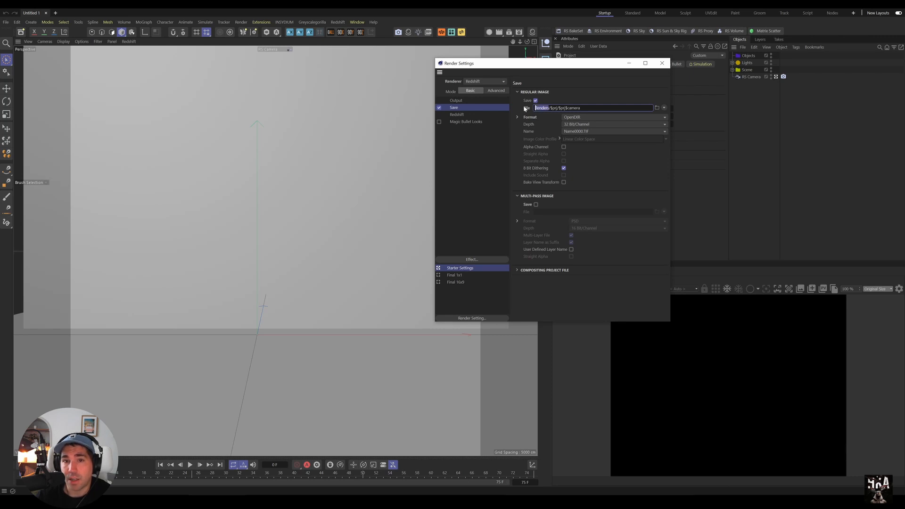
Replace everything after Renders/ in the render file path with the Project Name token and a slash, giving Renders/$prj/
{"action": "left_click", "coordinate": [549, 108]}
{"action": "key", "text": "shift+End"}
{"action": "key", "text": "BackSpace"}
{"action": "left_click", "coordinate": [664, 107]}
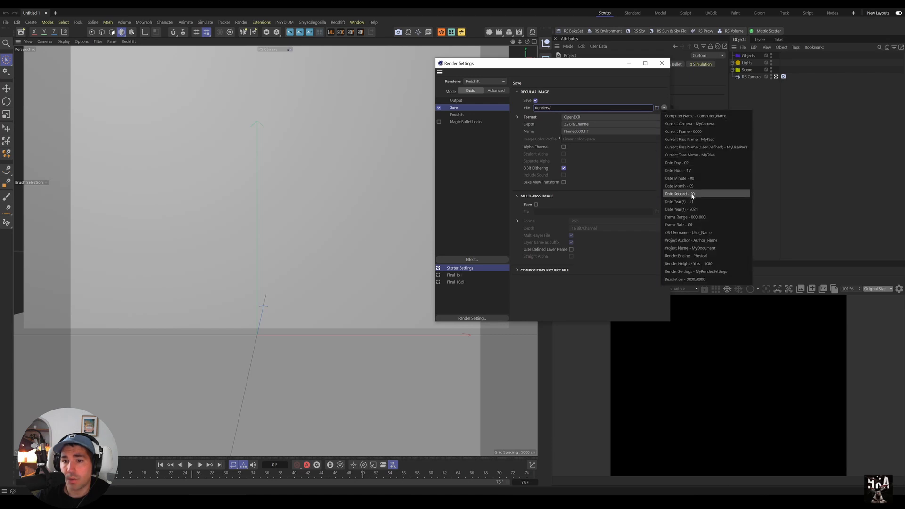
{"action": "left_click", "coordinate": [693, 249]}
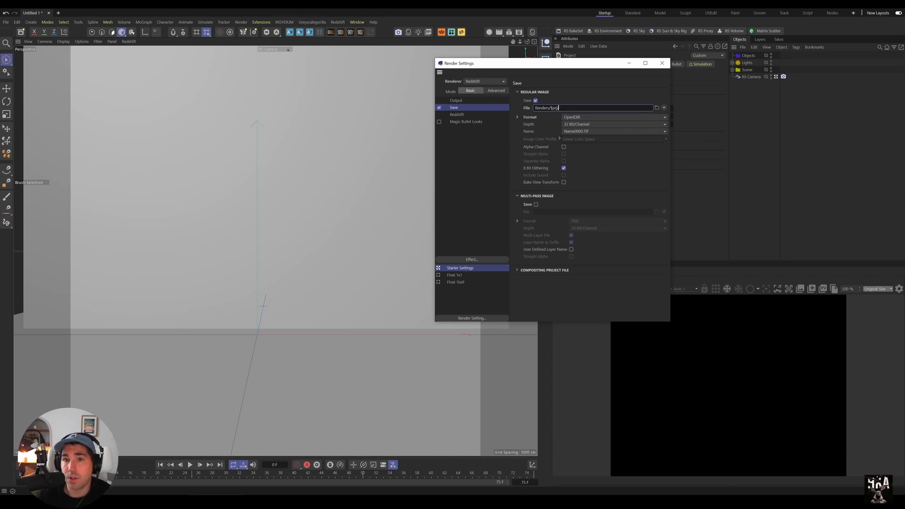
{"action": "type", "text": "/"}
Append the Project Name and Current Camera tokens so the render file path reads Renders/$prj/$prj$camera
{"action": "left_click", "coordinate": [664, 108]}
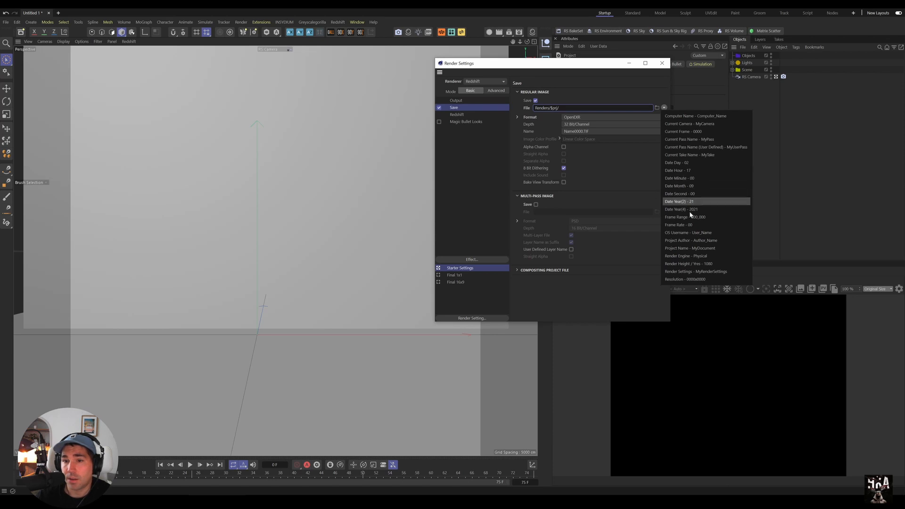
{"action": "left_click", "coordinate": [694, 248]}
{"action": "left_click", "coordinate": [664, 108]}
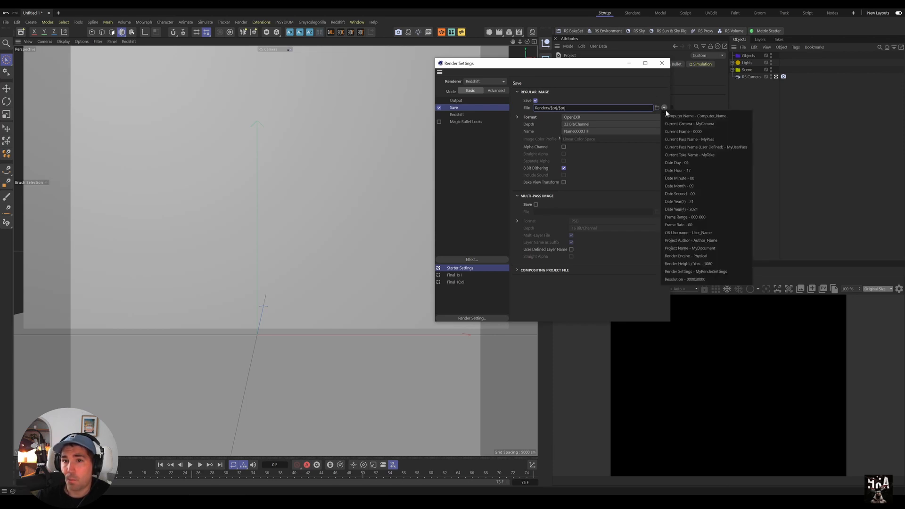
{"action": "left_click", "coordinate": [697, 124]}
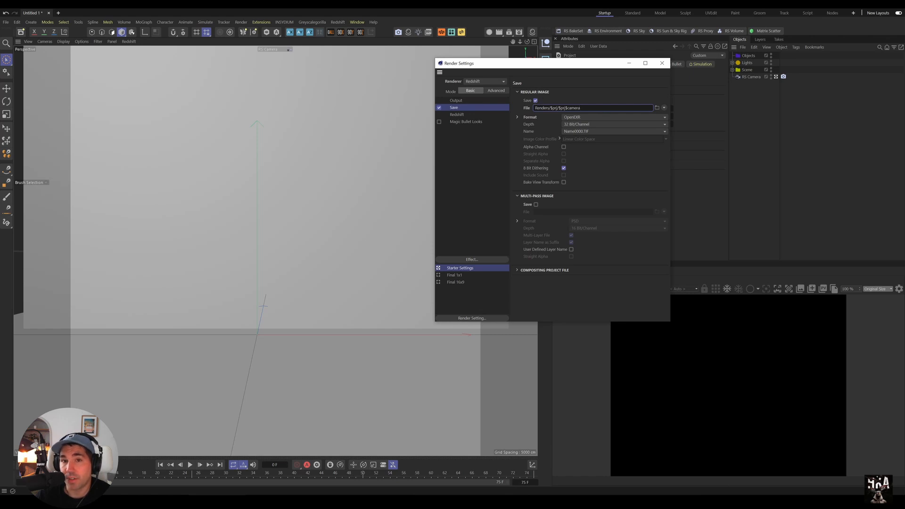
{"action": "double_click", "coordinate": [535, 108]}
{"action": "left_click_drag", "start_coordinate": [549, 107], "coordinate": [559, 108]}
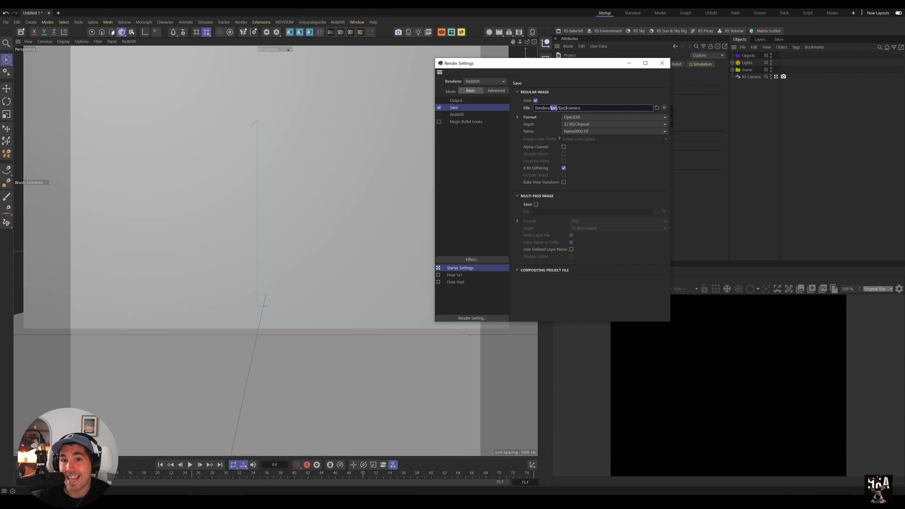
{"action": "left_click", "coordinate": [556, 108]}
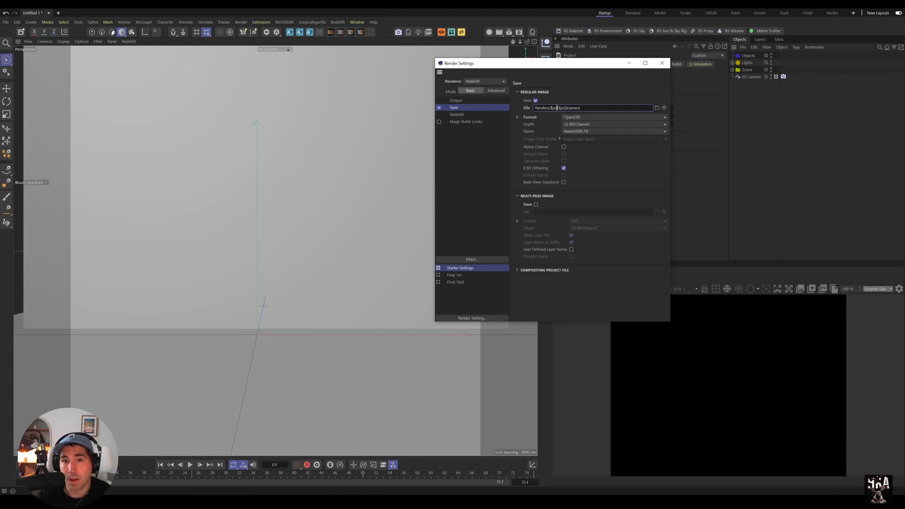
Save the project on the Desktop as Test
{"action": "left_click", "coordinate": [6, 22]}
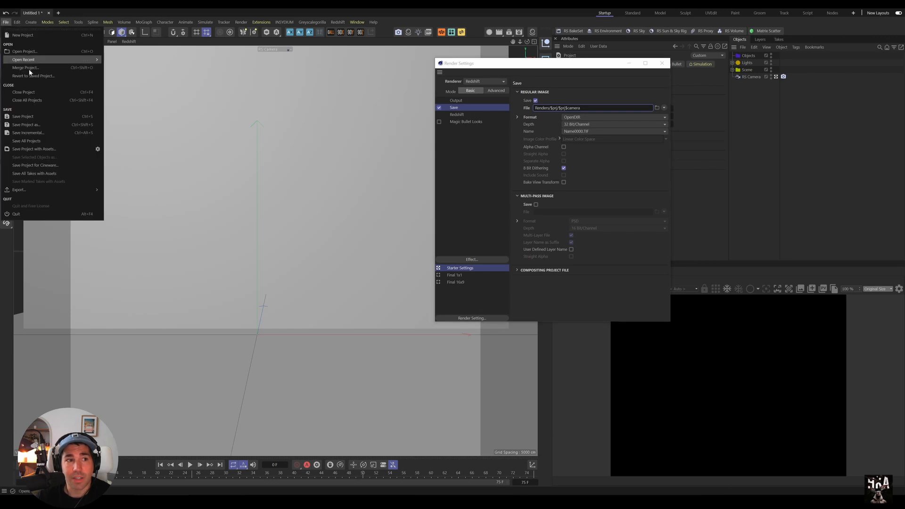
{"action": "left_click", "coordinate": [28, 125]}
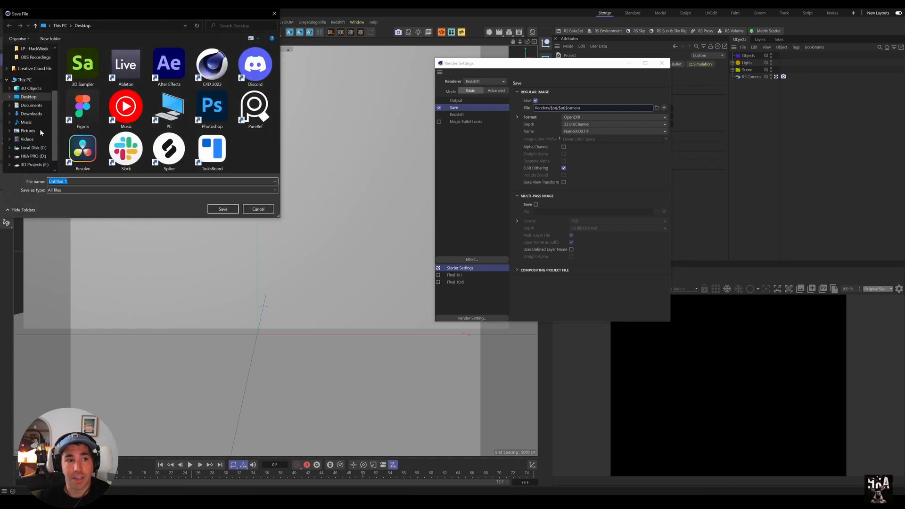
{"action": "key", "text": "Escape"}
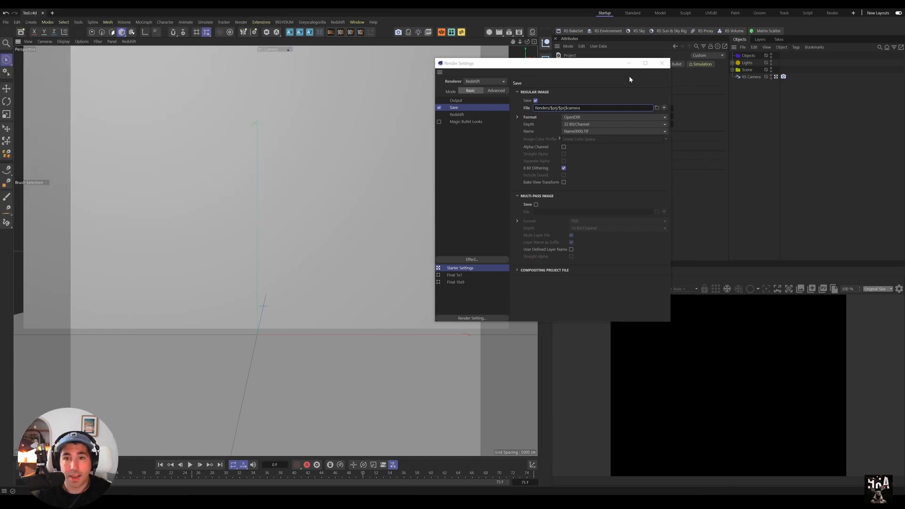
Close the render settings, render the Test project to the Picture Viewer, and stop the render after its first frame
{"action": "left_click", "coordinate": [662, 62]}
{"action": "left_click", "coordinate": [509, 32]}
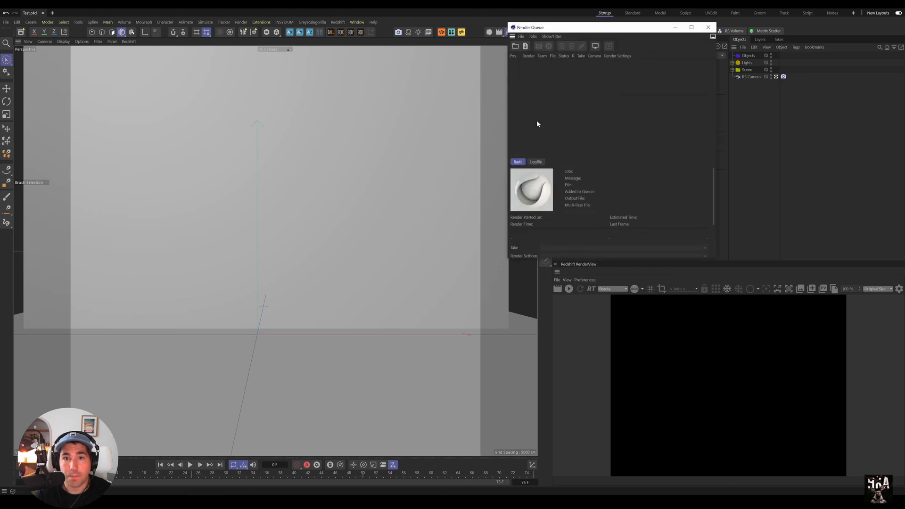
{"action": "left_click", "coordinate": [707, 27]}
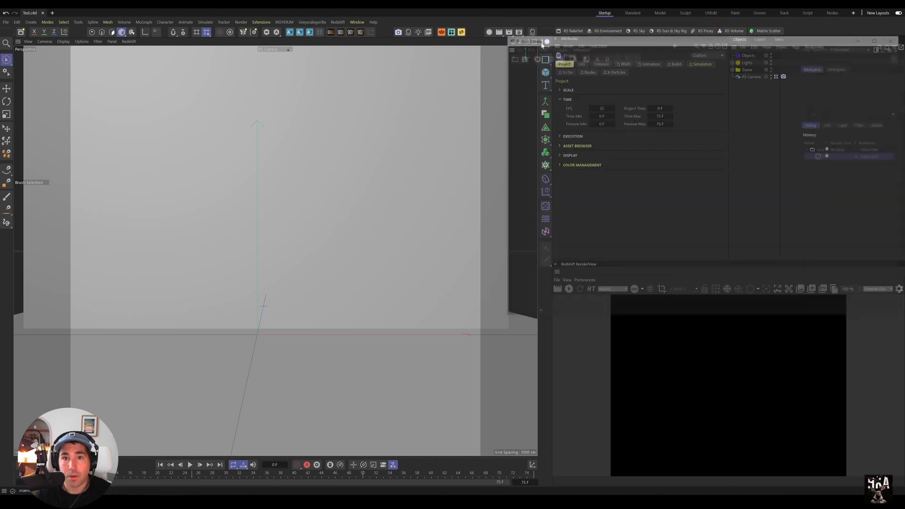
{"action": "key", "text": "shift+r"}
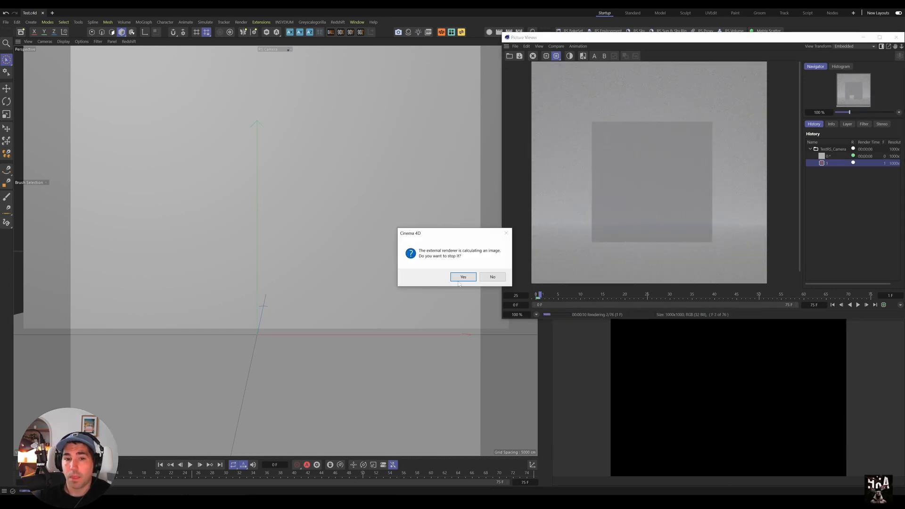
{"action": "left_click", "coordinate": [462, 276]}
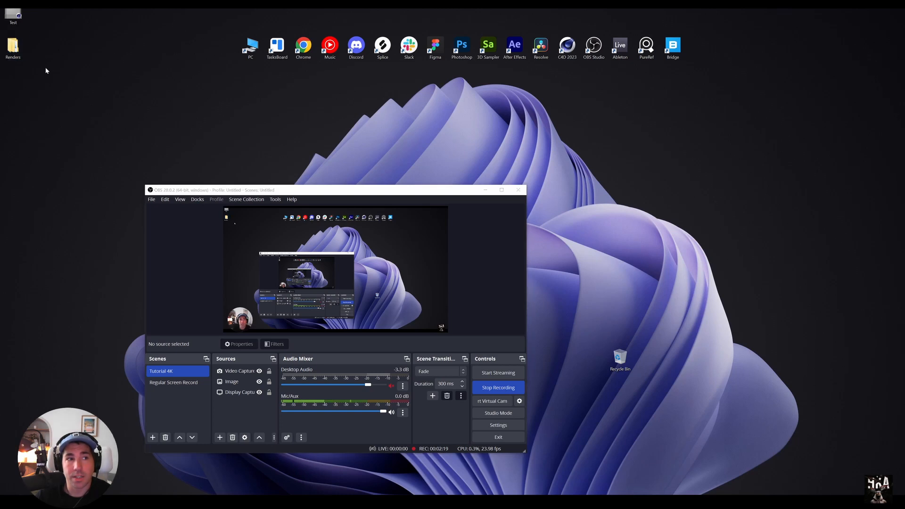
Switch to the desktop and check the rendered file in the Test subfolder of the Renders folder
{"action": "left_click_drag", "start_coordinate": [36, 82], "coordinate": [6, 41]}
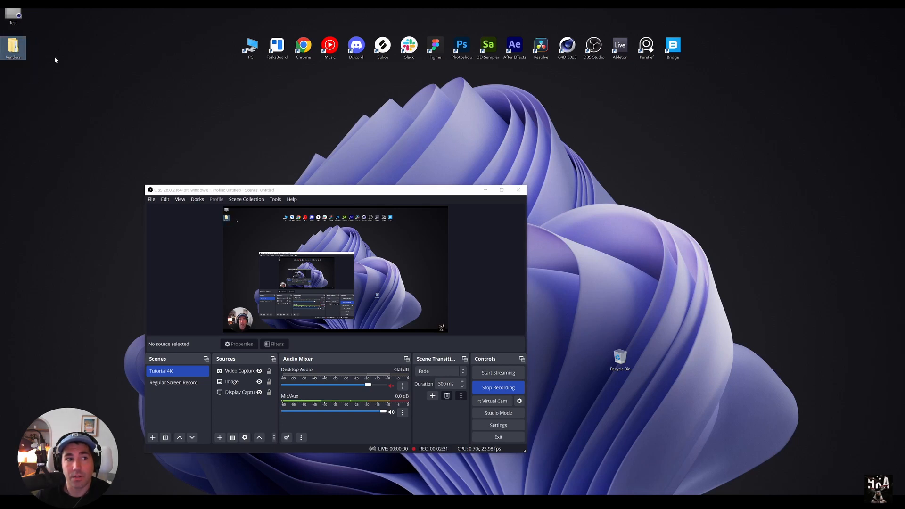
{"action": "double_click", "coordinate": [13, 46]}
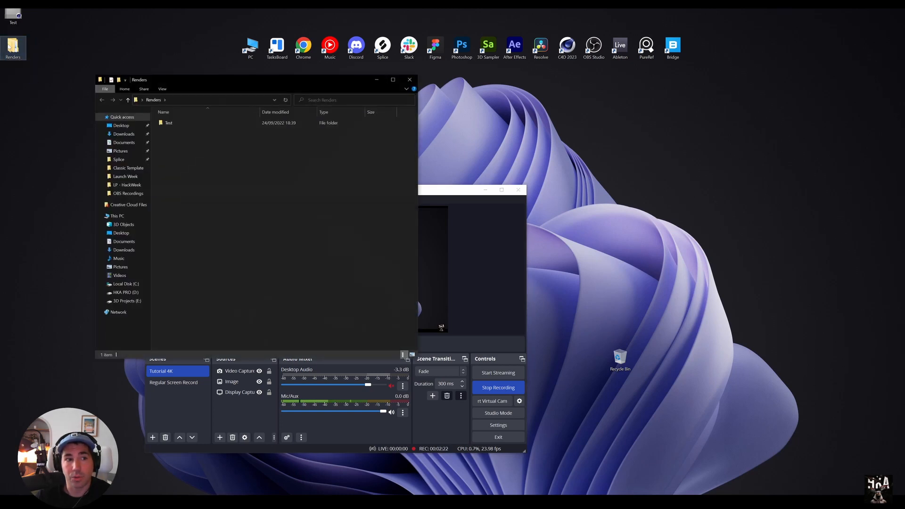
{"action": "left_click", "coordinate": [169, 124]}
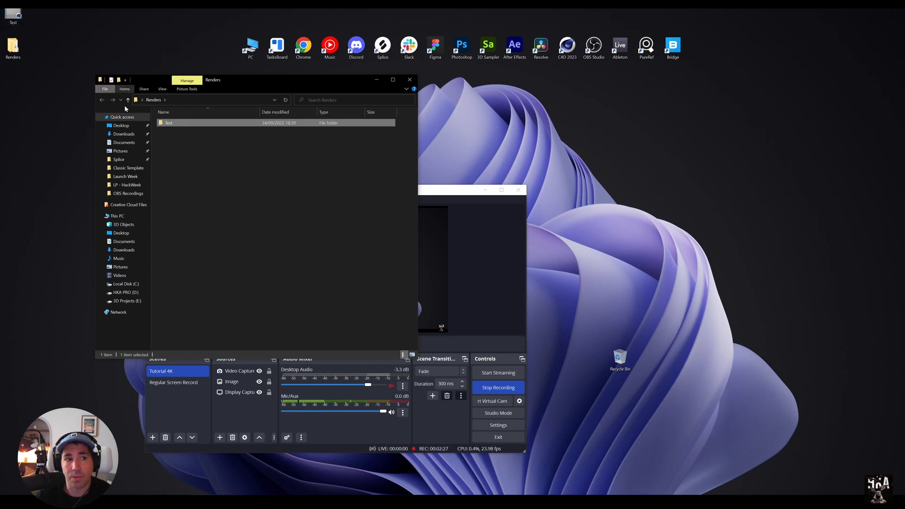
{"action": "double_click", "coordinate": [172, 123]}
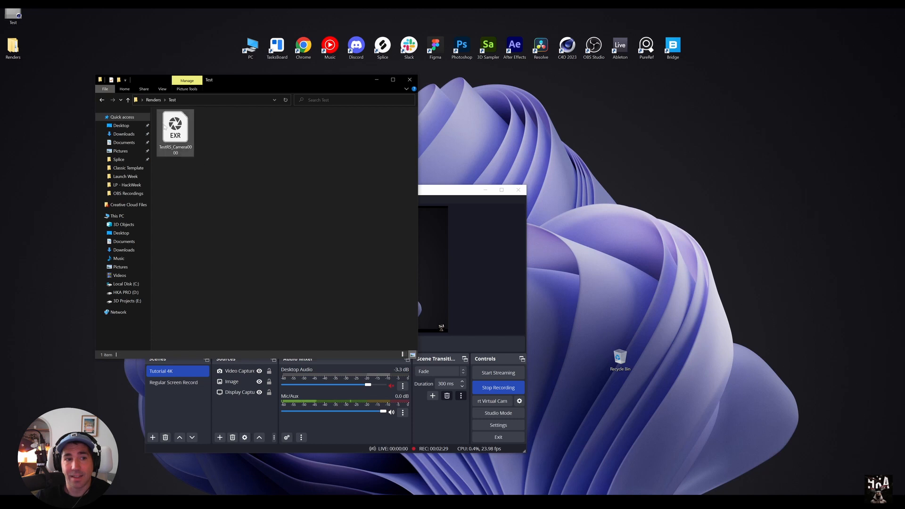
{"action": "left_click", "coordinate": [179, 150]}
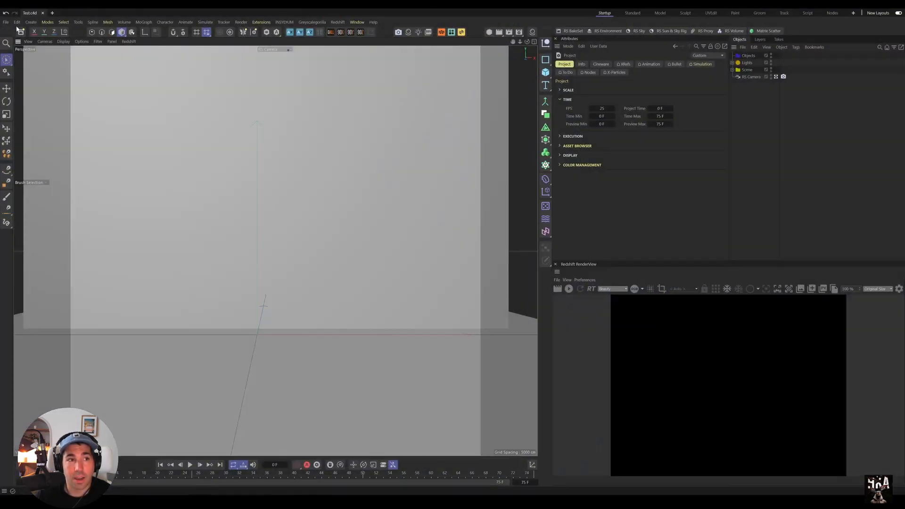
Save an incremental version of the Test project in Cinema 4D and render its first frame to the Picture Viewer
{"action": "left_click", "coordinate": [6, 22]}
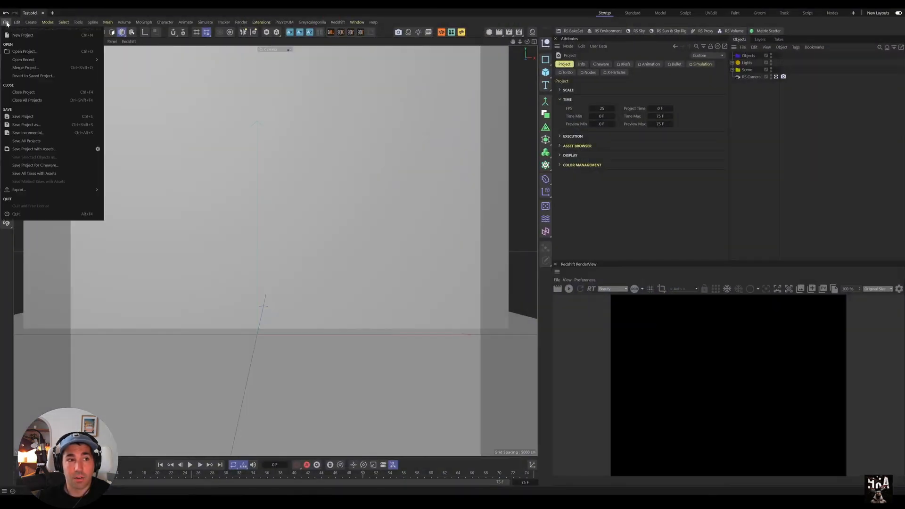
{"action": "left_click", "coordinate": [28, 133]}
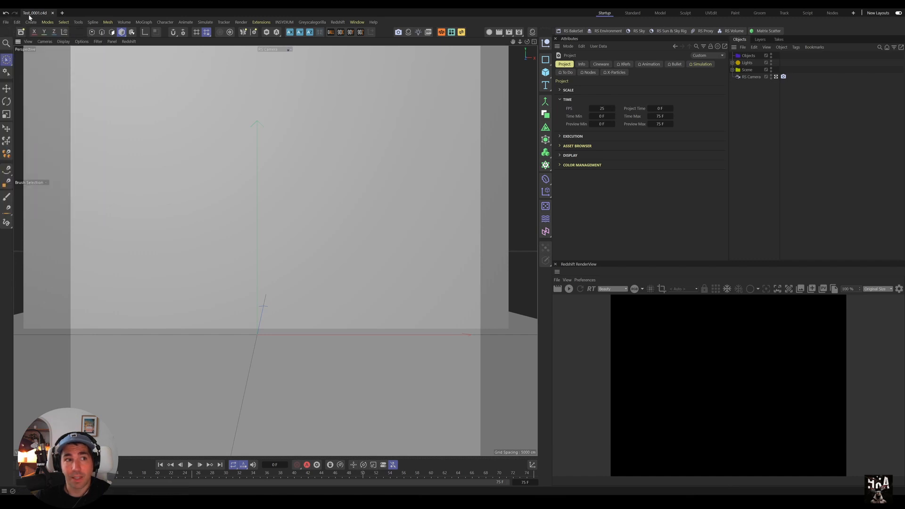
{"action": "left_click", "coordinate": [513, 34]}
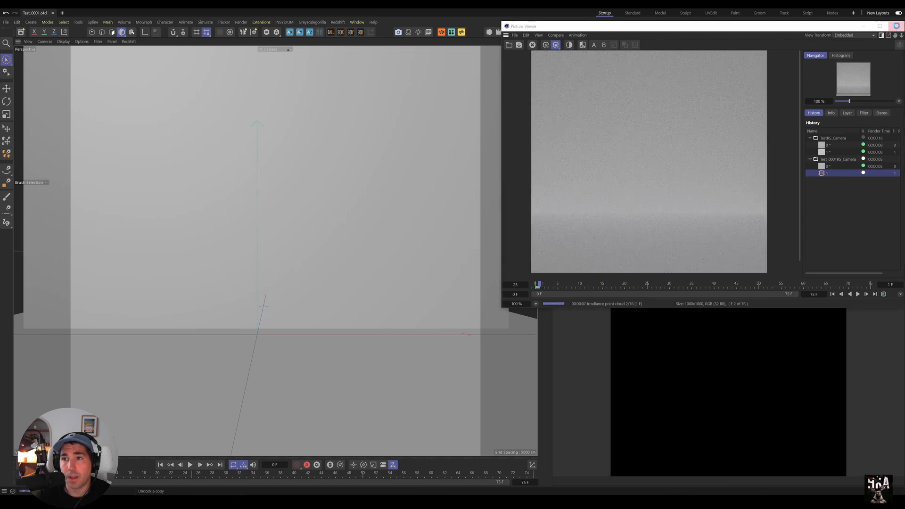
{"action": "left_click", "coordinate": [896, 26]}
{"action": "left_click", "coordinate": [462, 276]}
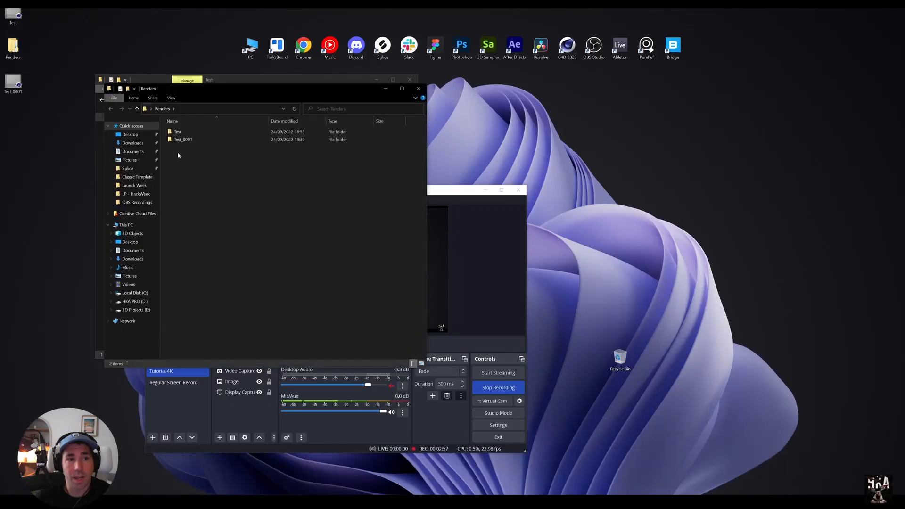
Check the rendered file in the Test_0001 subfolder of the Renders folder on the desktop
{"action": "left_click", "coordinate": [186, 141]}
{"action": "double_click", "coordinate": [190, 141]}
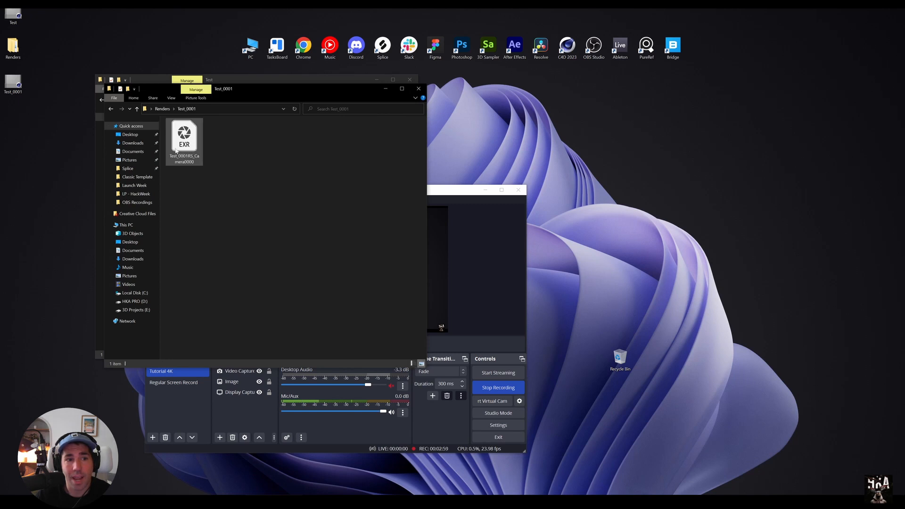
{"action": "left_click_drag", "start_coordinate": [246, 208], "coordinate": [171, 125]}
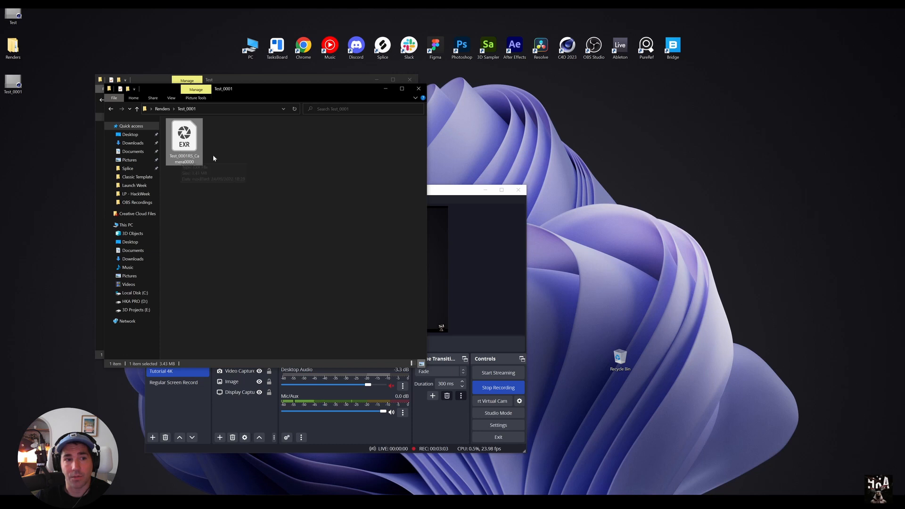
{"action": "left_click", "coordinate": [253, 169]}
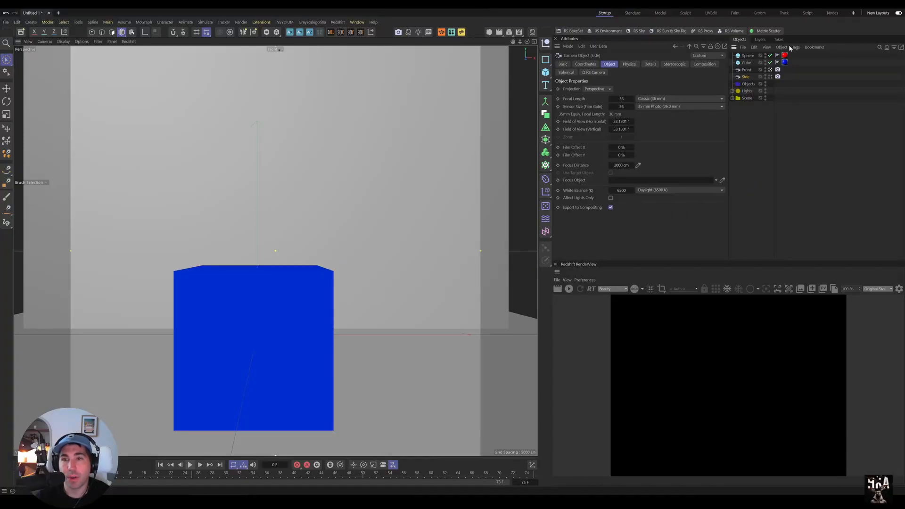
Disable the blue cube briefly to view the red sphere, and enable the cube again
{"action": "left_click", "coordinate": [745, 56]}
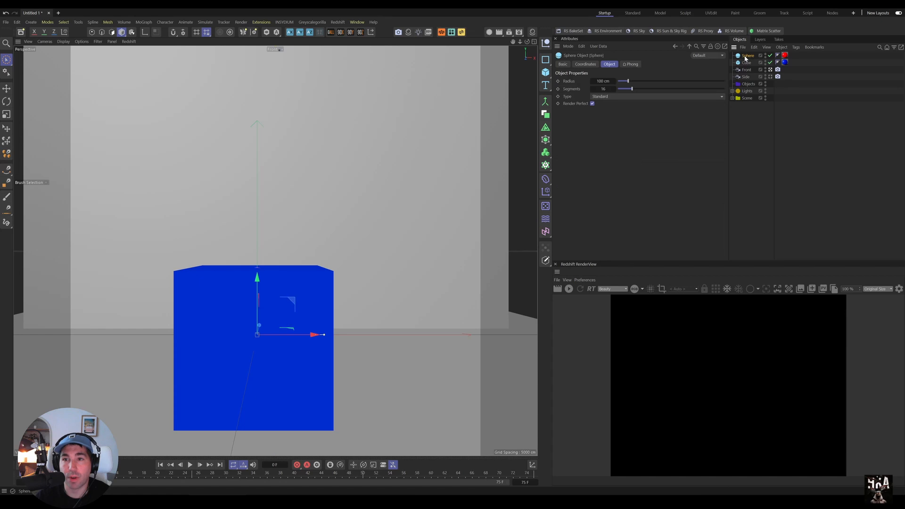
{"action": "left_click", "coordinate": [770, 62]}
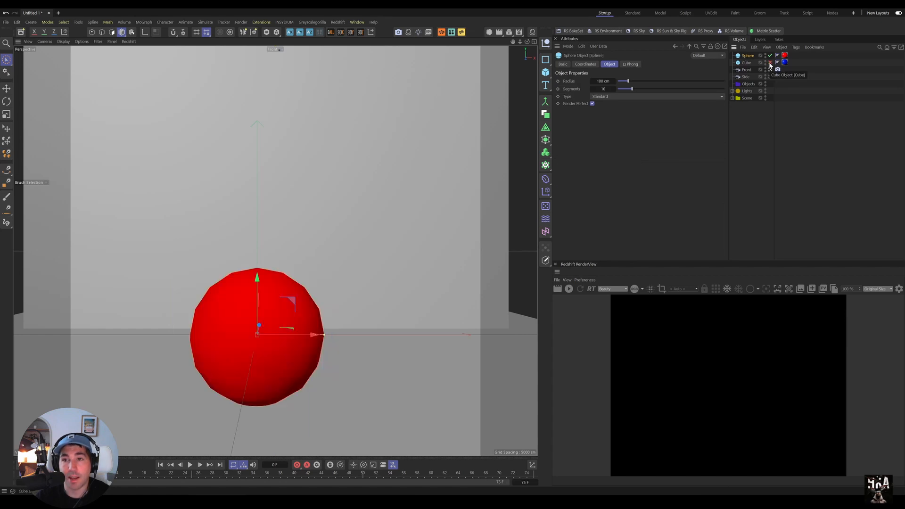
{"action": "left_click", "coordinate": [770, 63]}
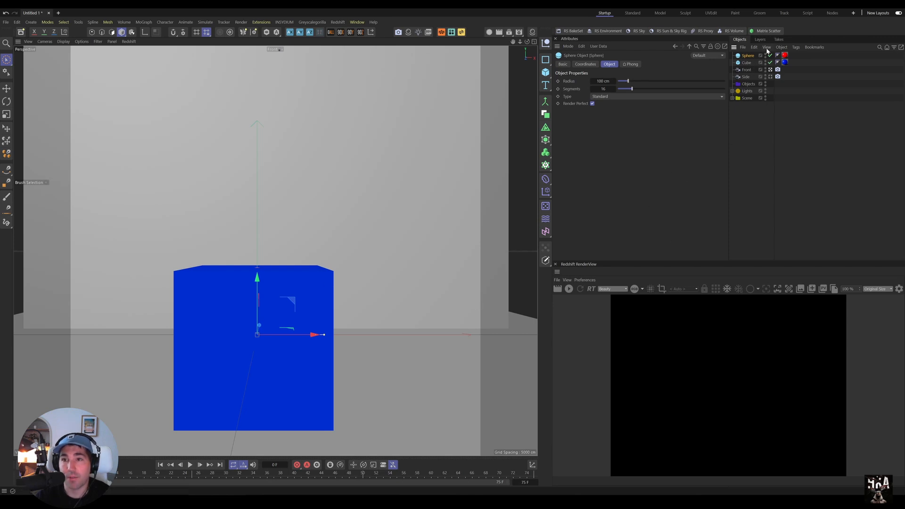
Add two new takes under the Main take
{"action": "left_click", "coordinate": [779, 39]}
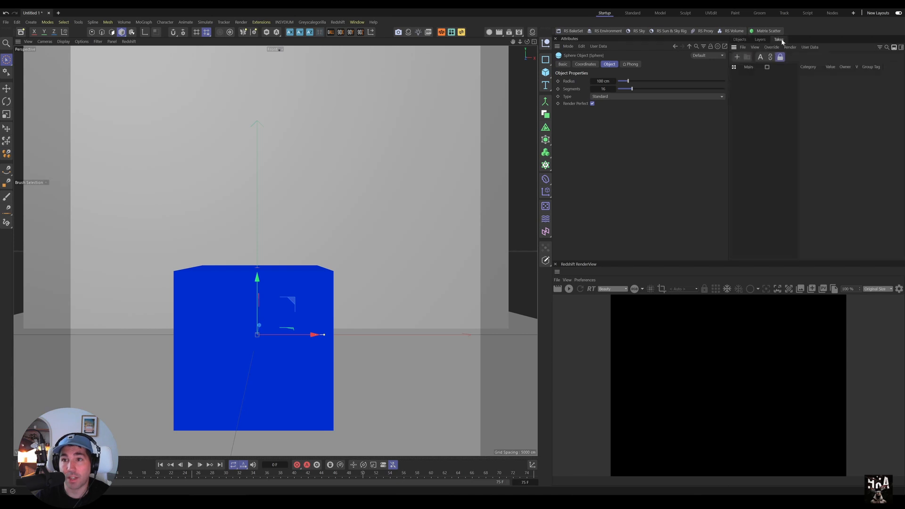
{"action": "left_click", "coordinate": [737, 57]}
{"action": "left_click", "coordinate": [737, 57]}
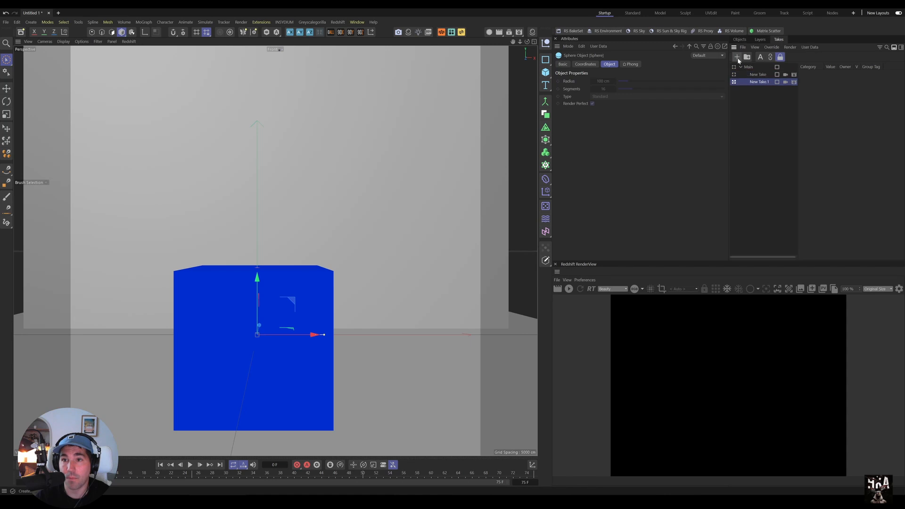
Rename the first new take as Red Sphere and the second as Blue Cube
{"action": "double_click", "coordinate": [759, 75]}
{"action": "type", "text": "Red"}
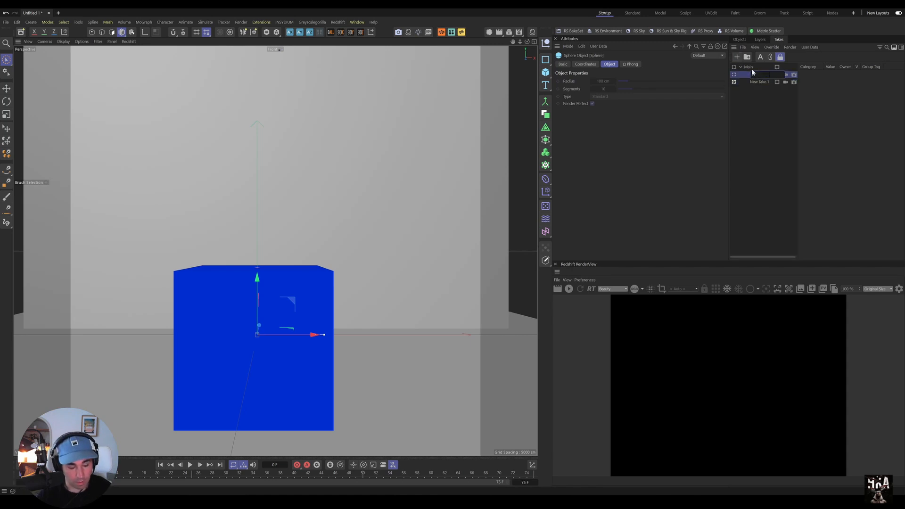
{"action": "type", "text": " S"}
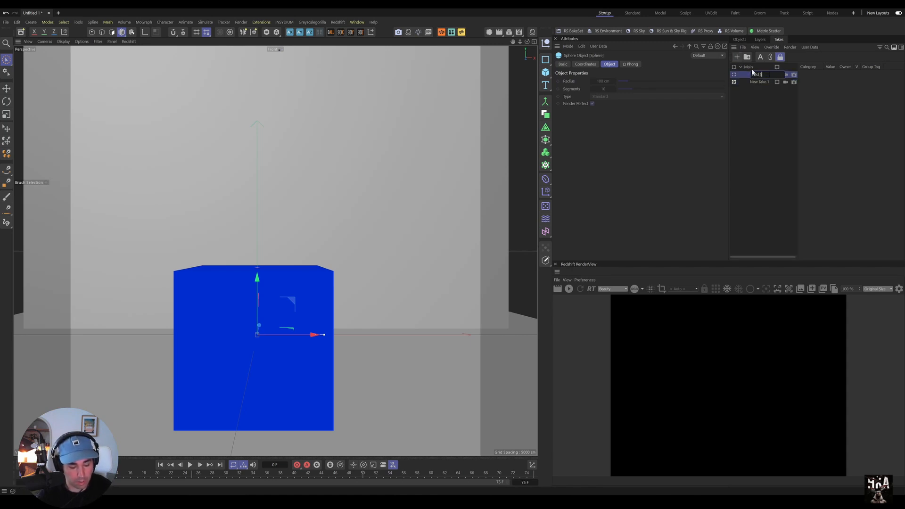
{"action": "type", "text": "phere"}
{"action": "key", "text": "ctrl+a"}
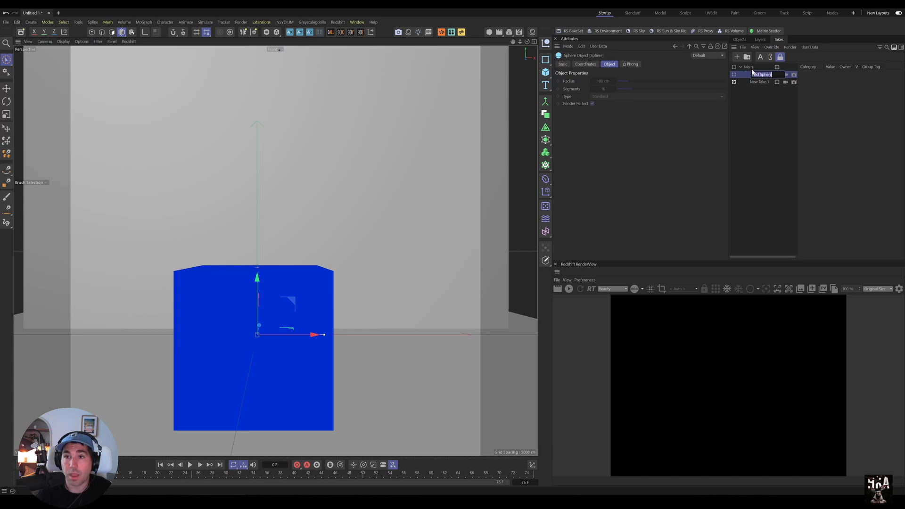
{"action": "double_click", "coordinate": [758, 82]}
{"action": "type", "text": "Blue Cube"}
{"action": "key", "text": "Return"}
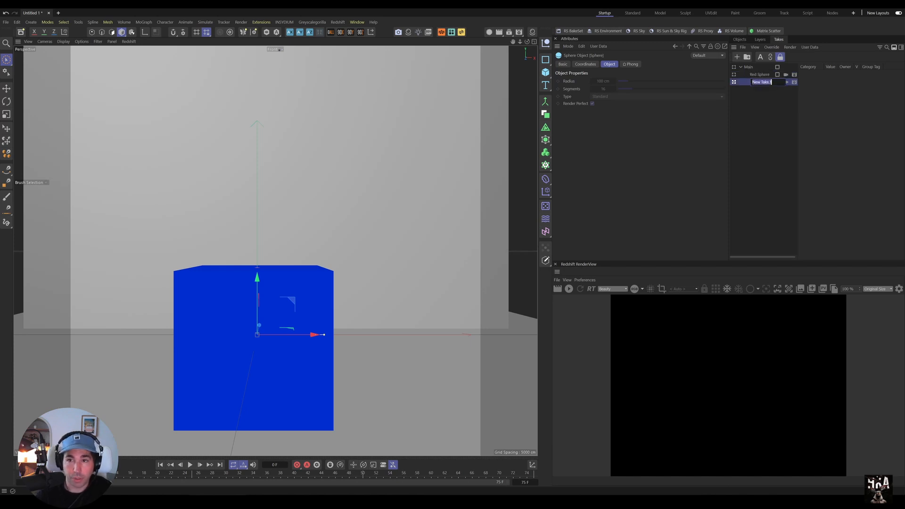
Mark the Red Sphere and Blue Cube takes for rendering and widen the take list column
{"action": "left_click", "coordinate": [777, 75]}
{"action": "left_click", "coordinate": [777, 82]}
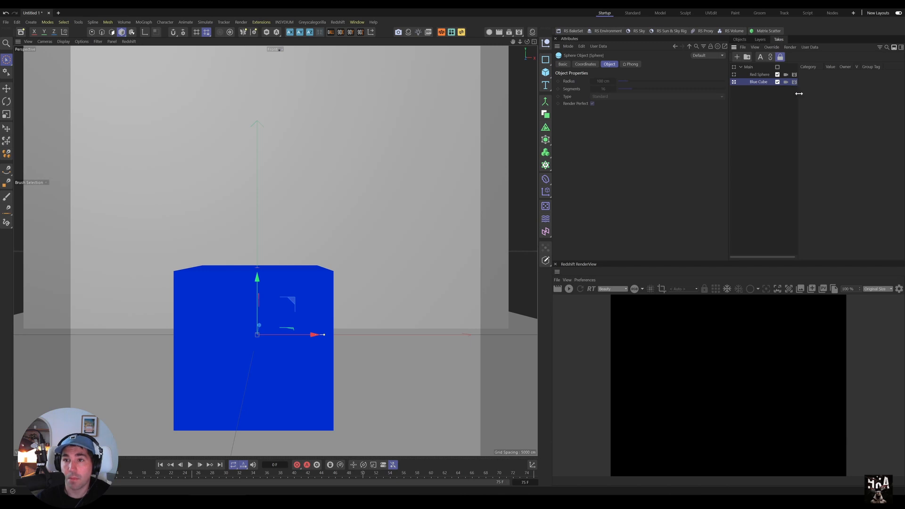
{"action": "left_click_drag", "start_coordinate": [799, 92], "coordinate": [872, 101]}
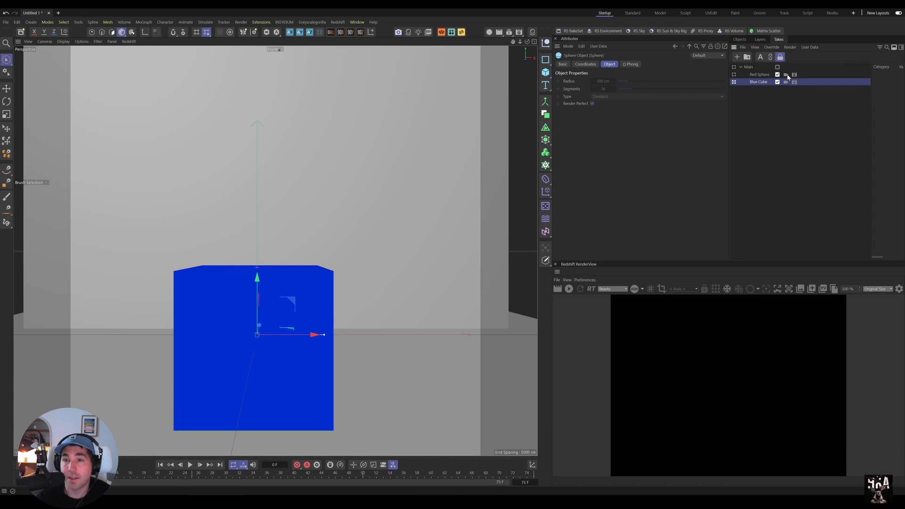
Check the Front and Side cameras among the scene objects, and close the Layers manager
{"action": "left_click", "coordinate": [740, 40]}
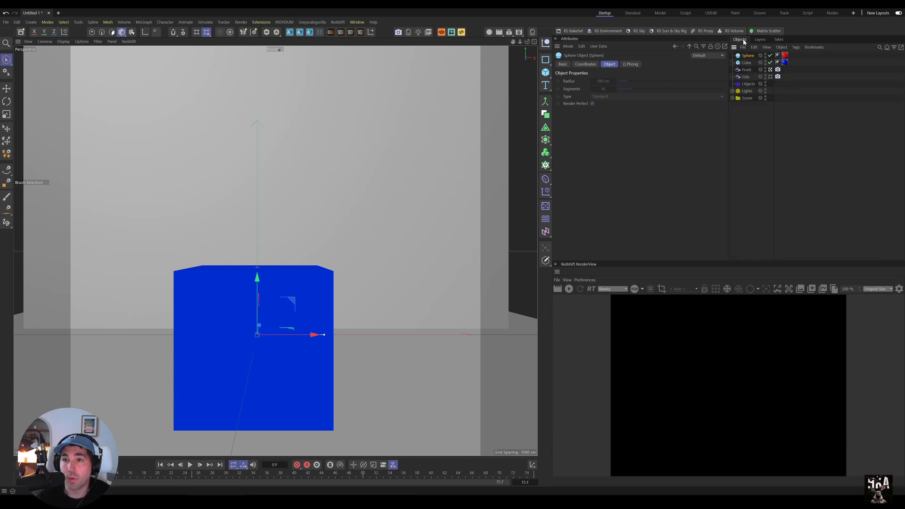
{"action": "left_click", "coordinate": [747, 77]}
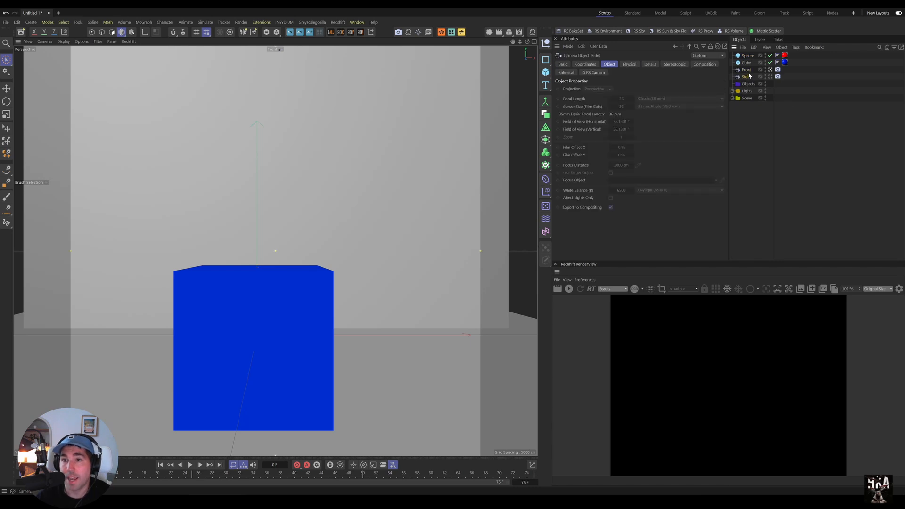
{"action": "left_click", "coordinate": [759, 40]}
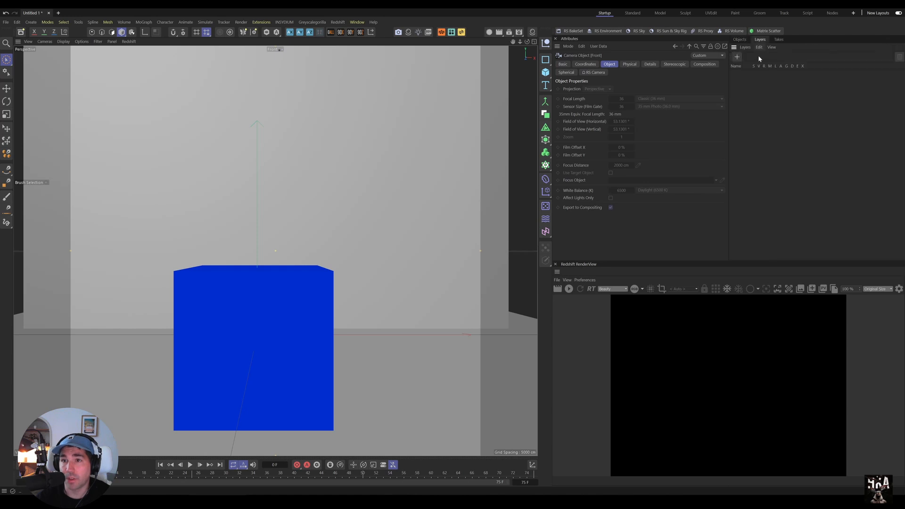
{"action": "right_click", "coordinate": [764, 41]}
{"action": "left_click", "coordinate": [783, 193]}
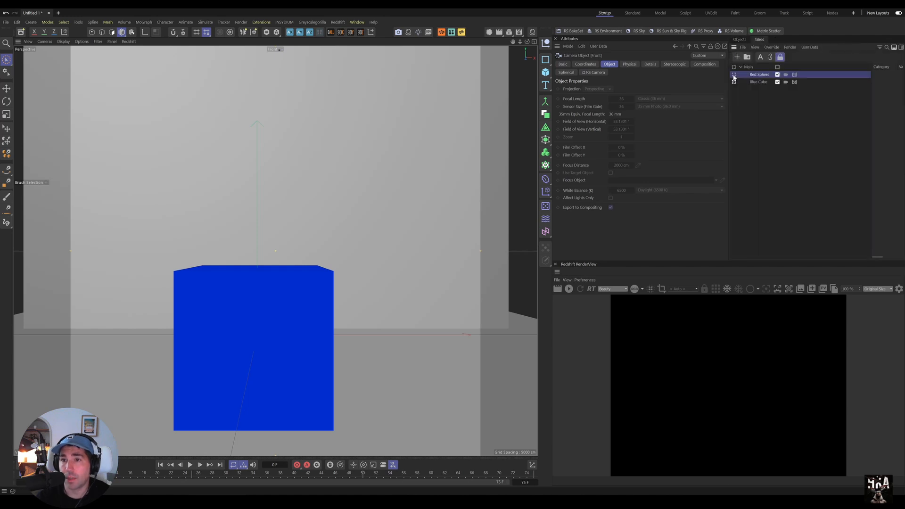
Assign the Front camera to the Red Sphere take and the Side camera to the Blue Cube take
{"action": "left_click", "coordinate": [786, 75]}
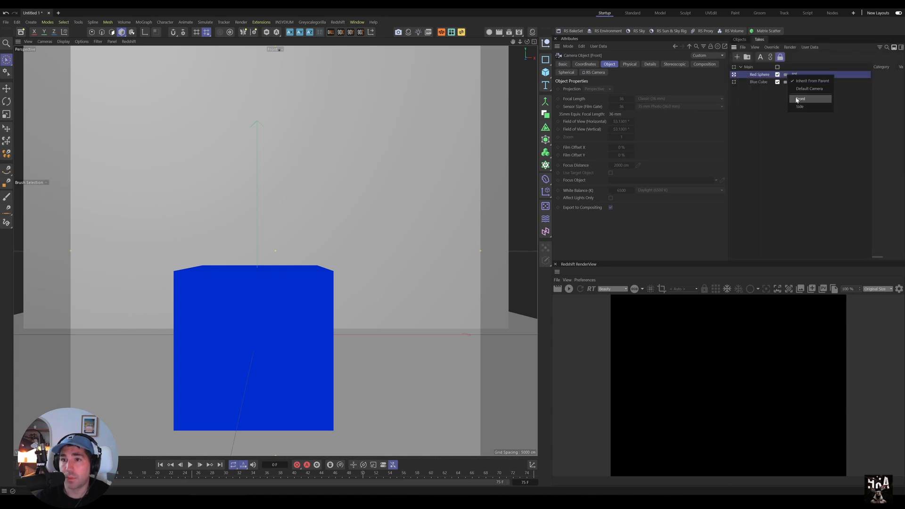
{"action": "left_click", "coordinate": [798, 89]}
{"action": "left_click", "coordinate": [786, 82]}
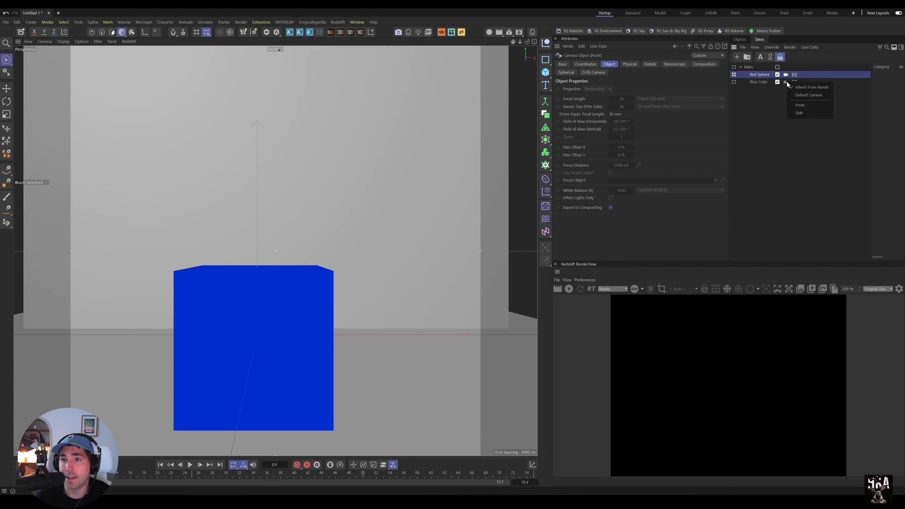
{"action": "left_click", "coordinate": [756, 83]}
{"action": "left_click", "coordinate": [758, 83]}
{"action": "left_click", "coordinate": [786, 82]}
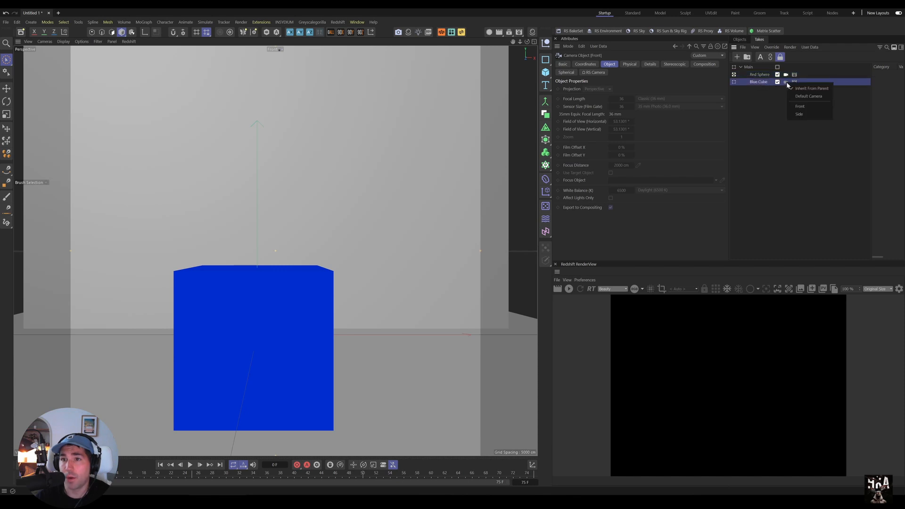
{"action": "left_click", "coordinate": [797, 113]}
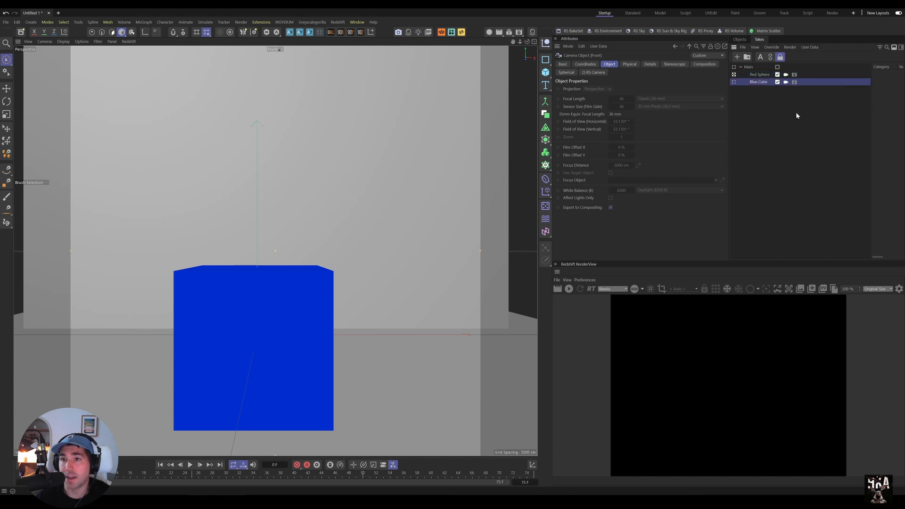
Assign the Starter Settings render settings to both the Red Sphere and Blue Cube takes
{"action": "left_click", "coordinate": [794, 82]}
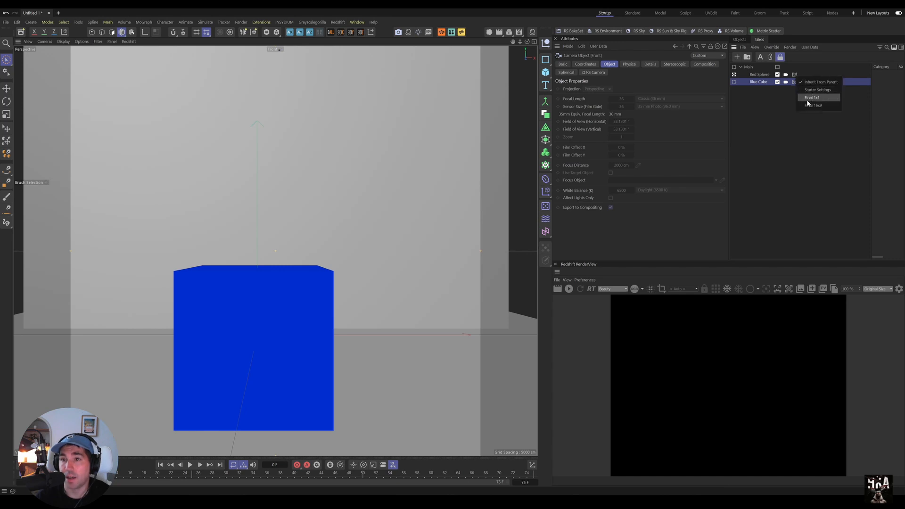
{"action": "left_click", "coordinate": [812, 89]}
{"action": "left_click", "coordinate": [795, 83]}
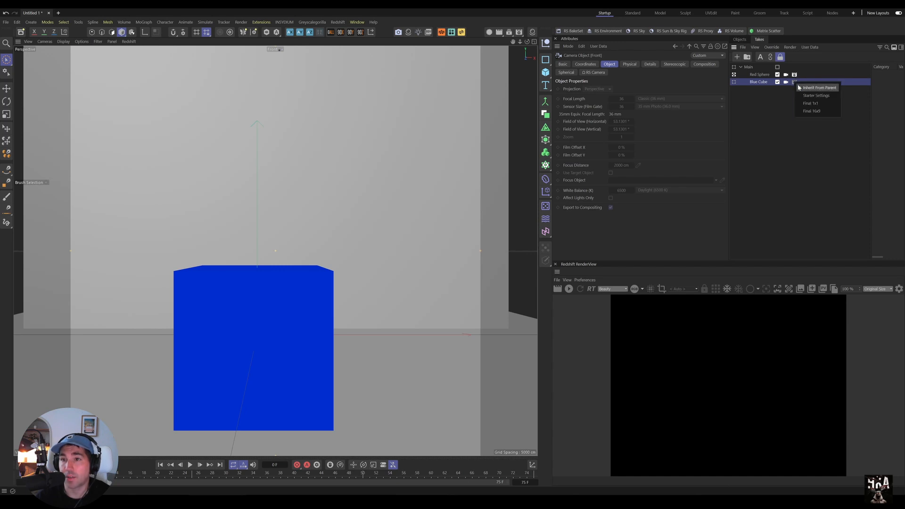
{"action": "left_click", "coordinate": [805, 94]}
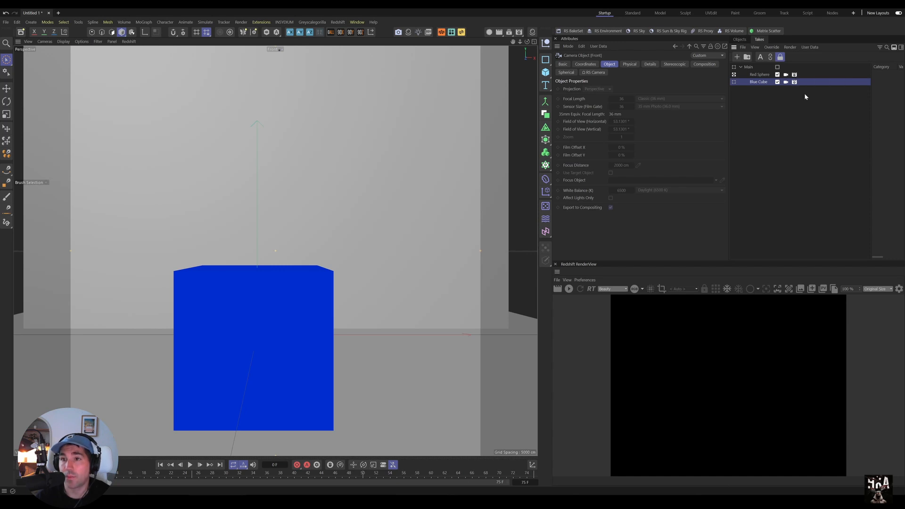
Turn on Auto Take with the Red Sphere take active and hide the Cube in the viewport and renderer
{"action": "left_click", "coordinate": [759, 75]}
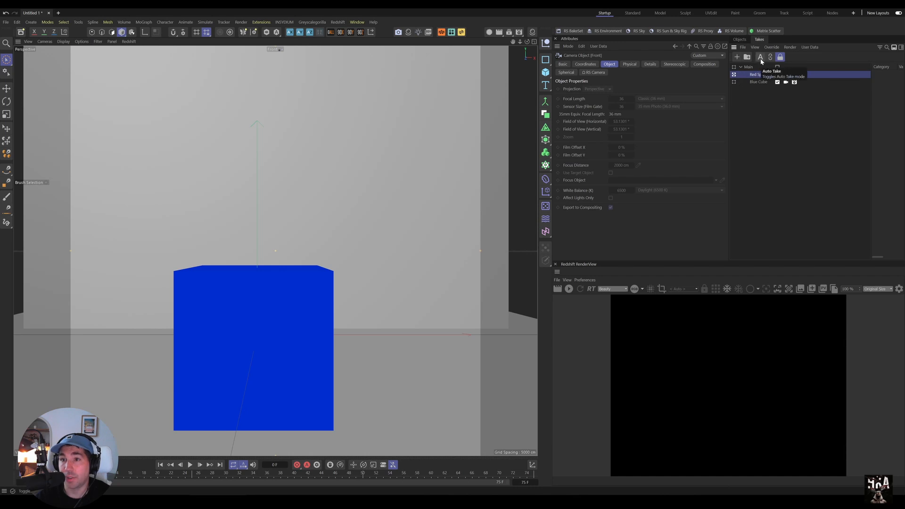
{"action": "left_click", "coordinate": [761, 58]}
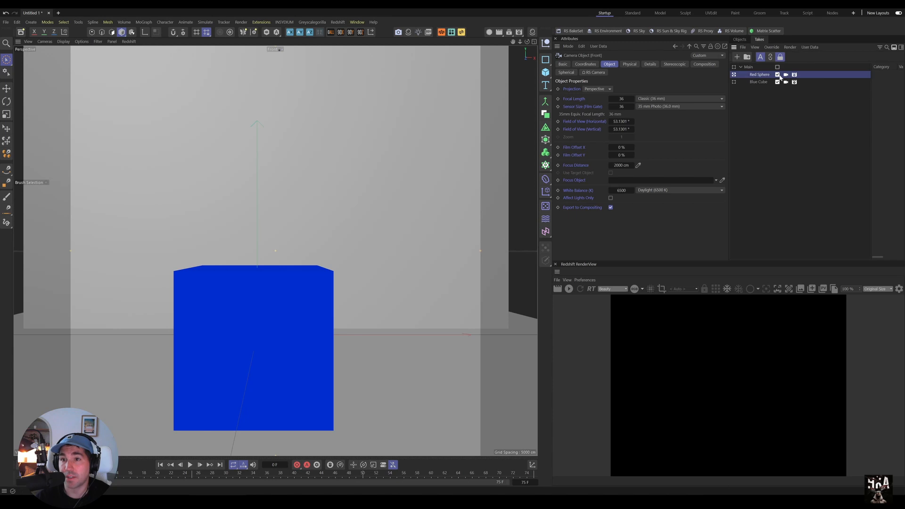
{"action": "left_click", "coordinate": [739, 39]}
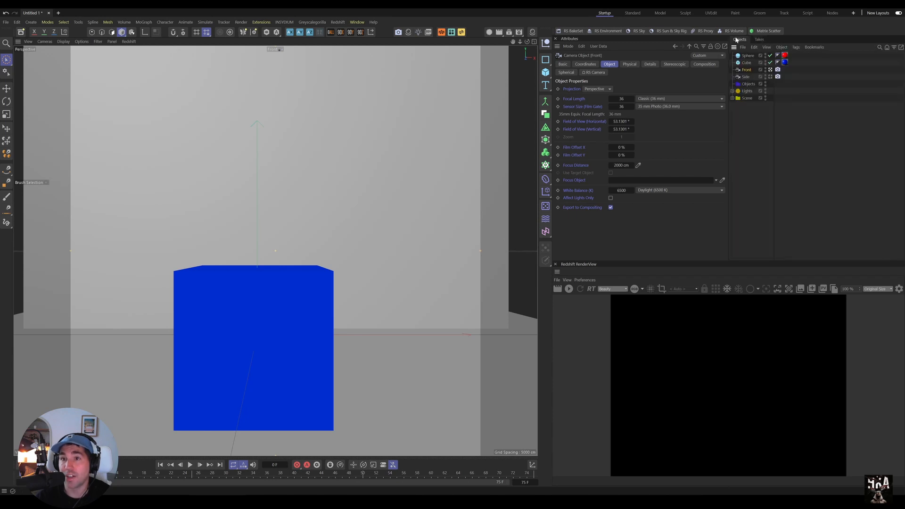
{"action": "left_click", "coordinate": [765, 61]}
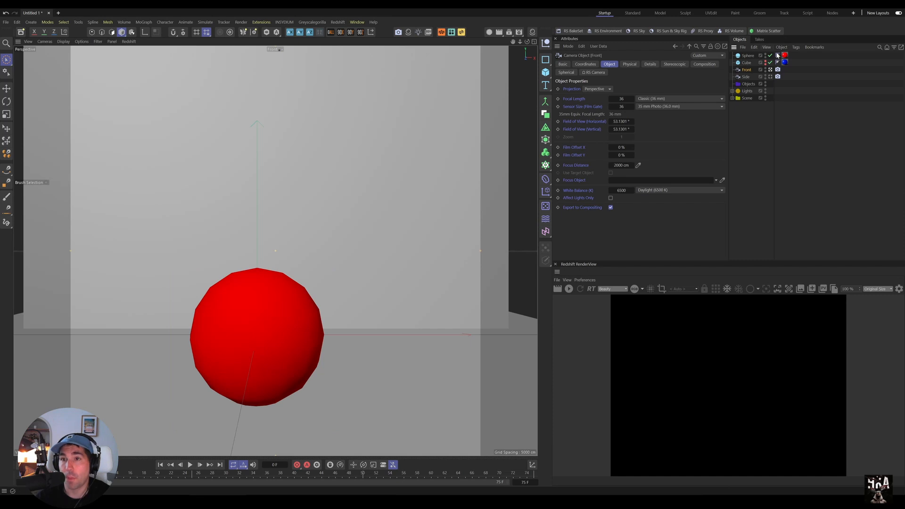
Activate the Blue Cube take, hide the Sphere in the viewport and renderer, and turn off Auto Take
{"action": "left_click", "coordinate": [759, 40]}
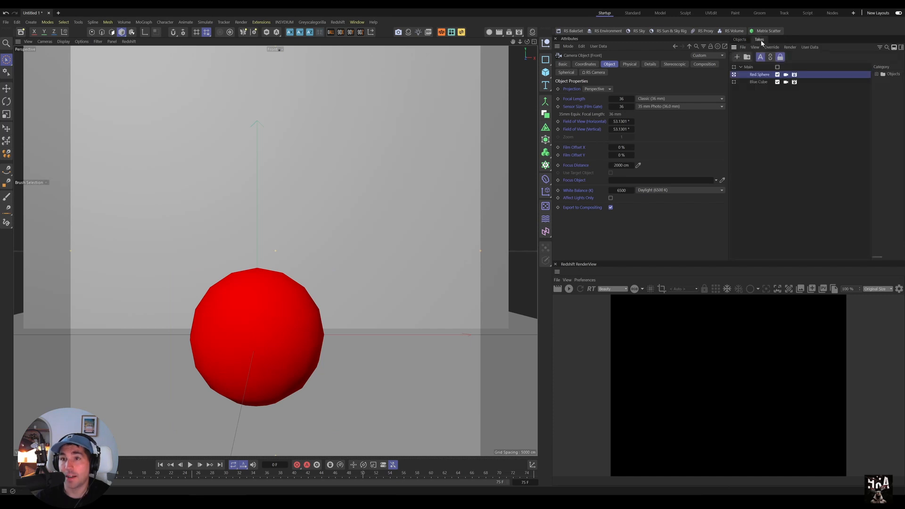
{"action": "left_click", "coordinate": [733, 82]}
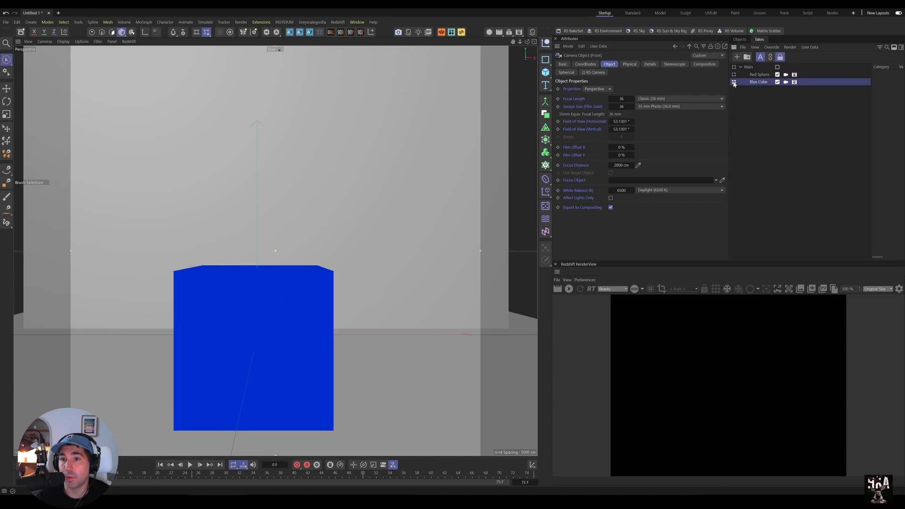
{"action": "left_click", "coordinate": [740, 39]}
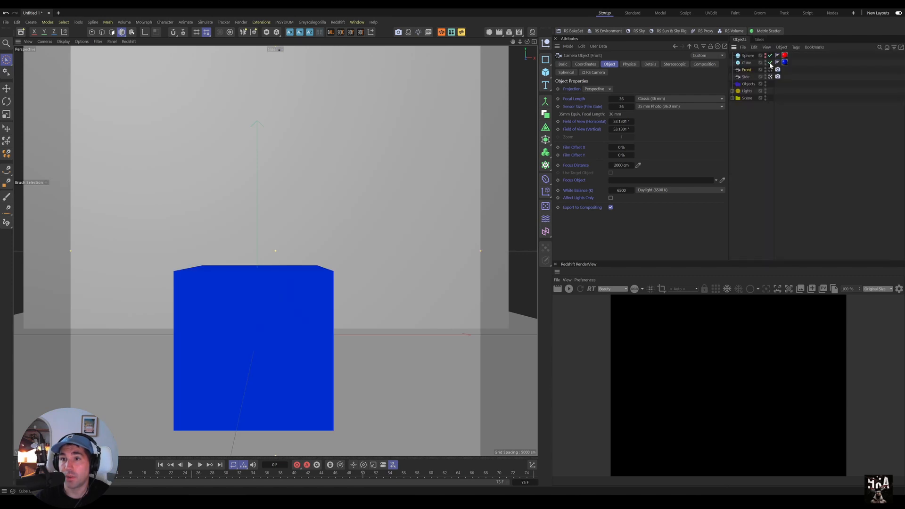
{"action": "left_click", "coordinate": [770, 62]}
{"action": "left_click", "coordinate": [770, 62]}
{"action": "left_click", "coordinate": [759, 39]}
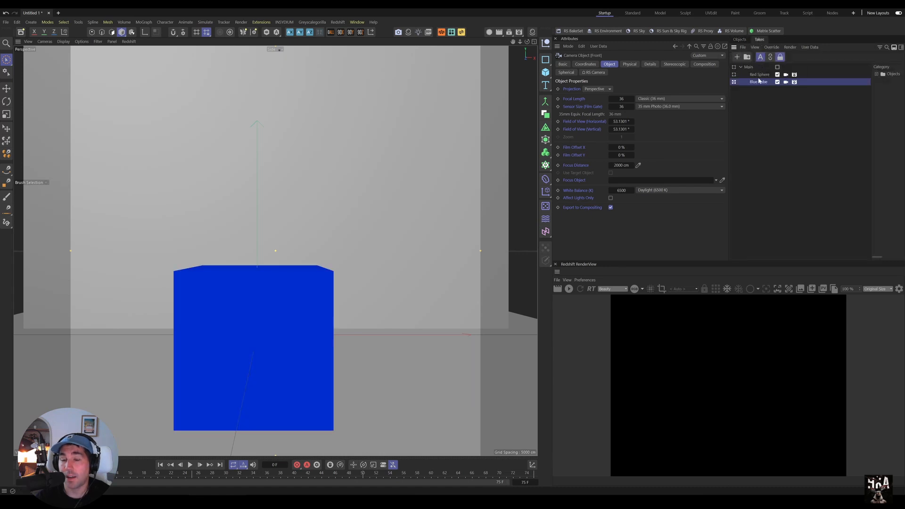
{"action": "left_click", "coordinate": [761, 57]}
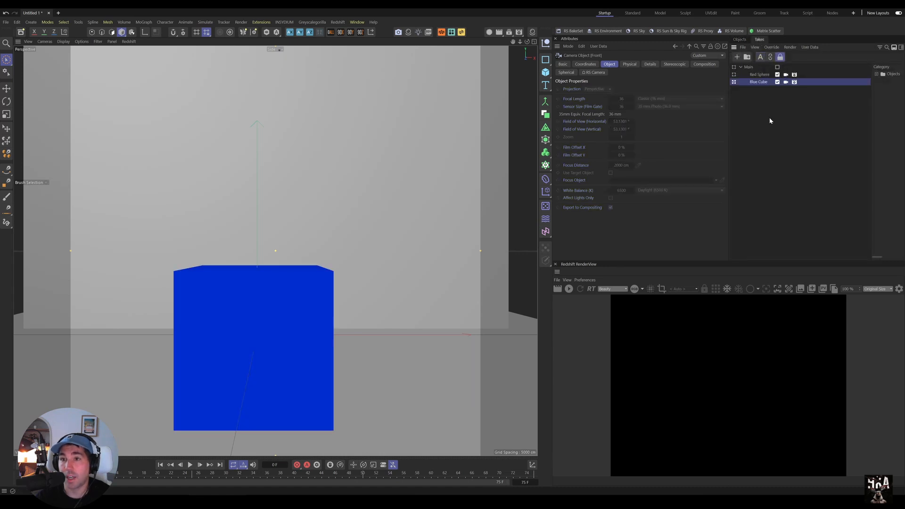
Switch between the two takes to check their visible objects, and check the Red Sphere take's camera assignment
{"action": "left_click", "coordinate": [735, 75]}
{"action": "left_click", "coordinate": [734, 82]}
{"action": "left_click", "coordinate": [734, 74]}
{"action": "left_click", "coordinate": [785, 74]}
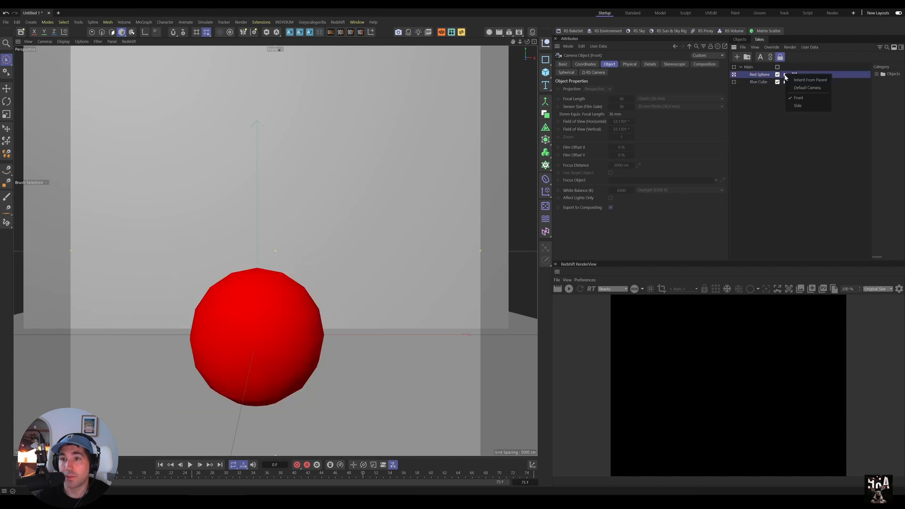
{"action": "left_click", "coordinate": [784, 112]}
Look through the Side camera and orbit it around the sphere to an angled side view
{"action": "left_click", "coordinate": [744, 39]}
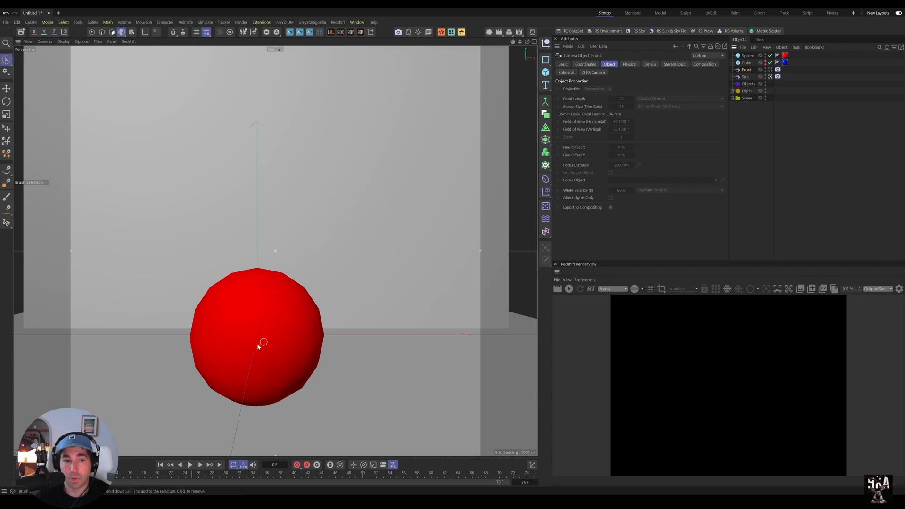
{"action": "left_click_drag", "start_coordinate": [264, 340], "coordinate": [287, 299], "text": "alt"}
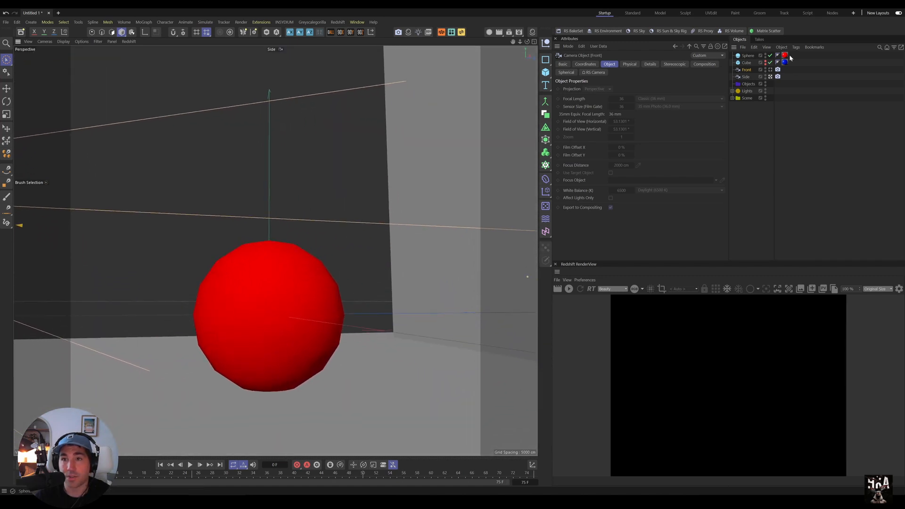
{"action": "left_click", "coordinate": [756, 40]}
Alternate between the Blue Cube and Red Sphere takes to compare their camera views
{"action": "left_click", "coordinate": [734, 82]}
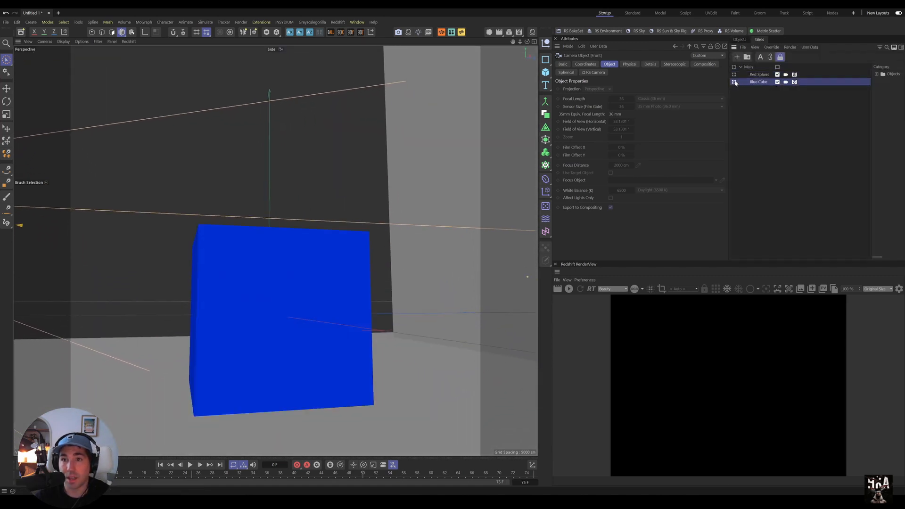
{"action": "left_click", "coordinate": [733, 75]}
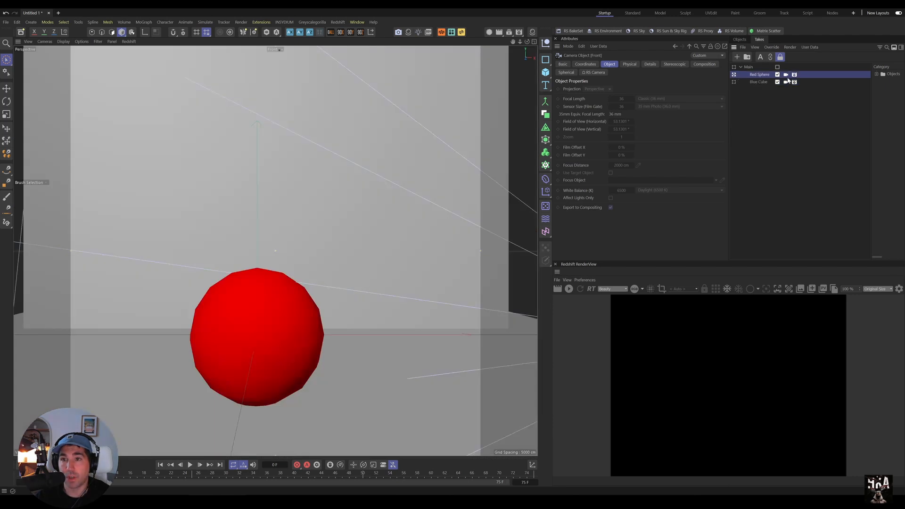
{"action": "left_click", "coordinate": [734, 82]}
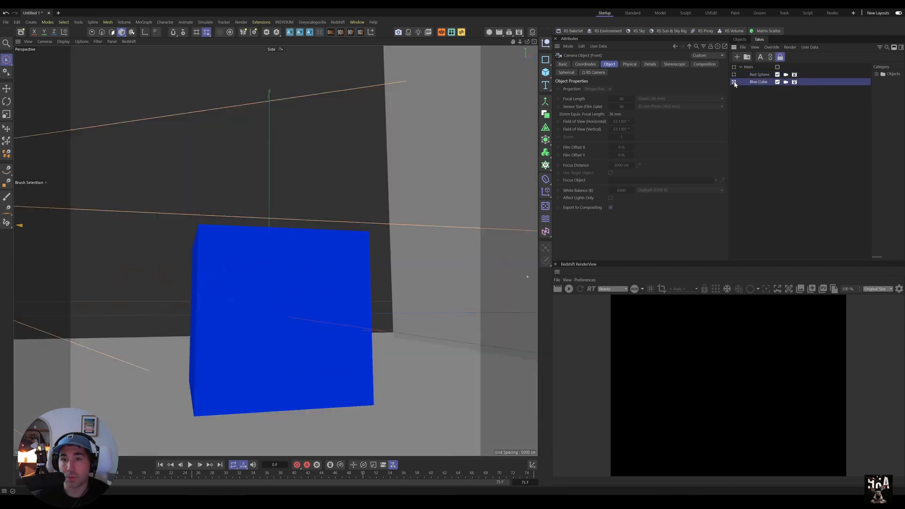
{"action": "left_click", "coordinate": [733, 74]}
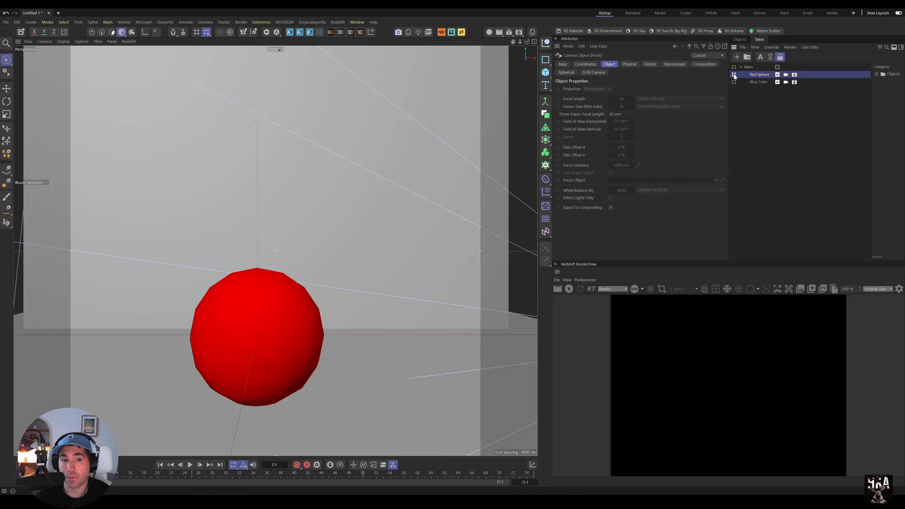
{"action": "left_click", "coordinate": [734, 82]}
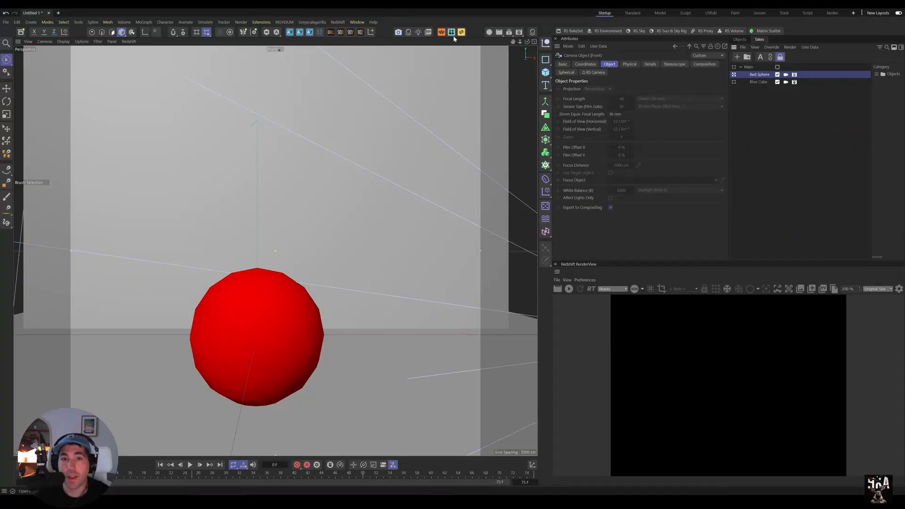
{"action": "left_click", "coordinate": [509, 32]}
{"action": "left_click", "coordinate": [740, 40]}
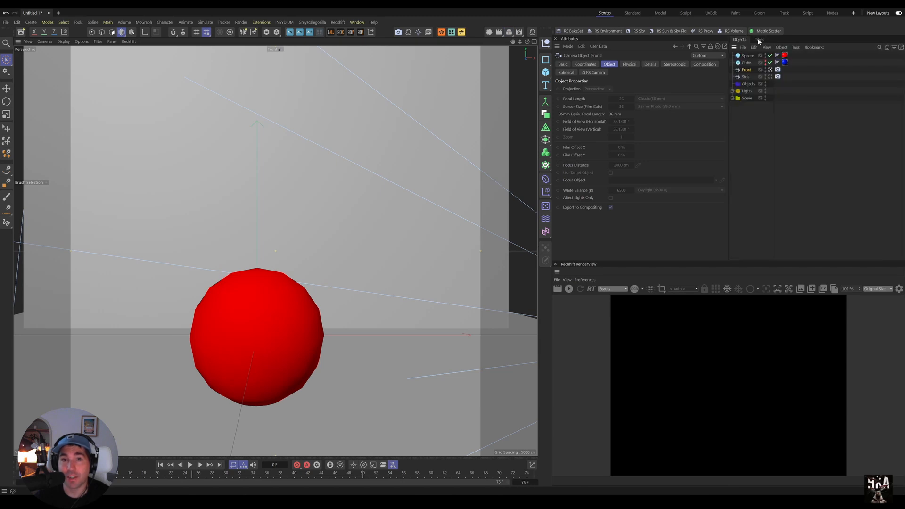
{"action": "left_click", "coordinate": [508, 32]}
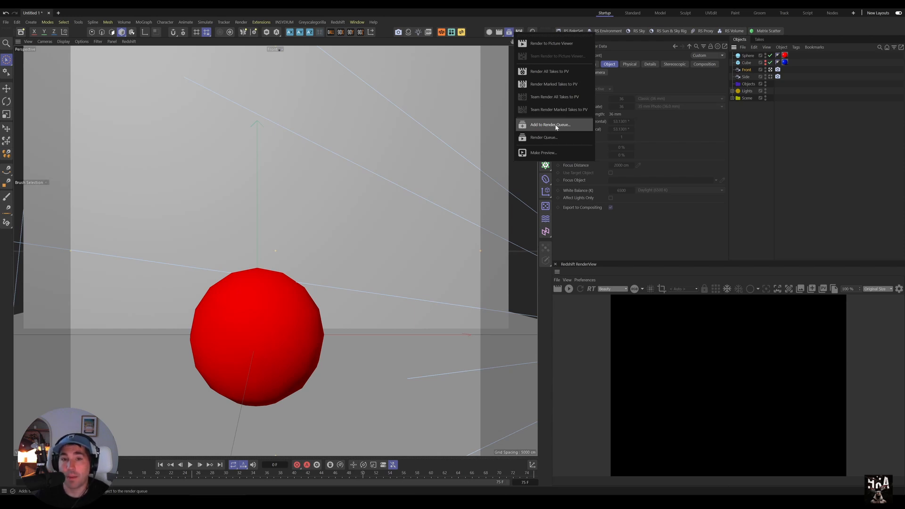
{"action": "left_click", "coordinate": [757, 40]}
{"action": "left_click", "coordinate": [759, 40]}
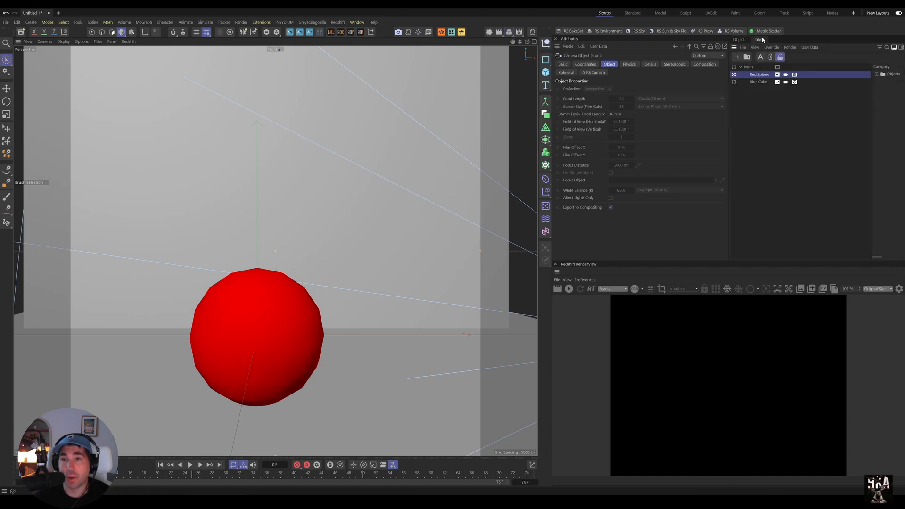
Add the Red Sphere take to the render queue, saving the project on the Desktop as Test
{"action": "left_click", "coordinate": [510, 33]}
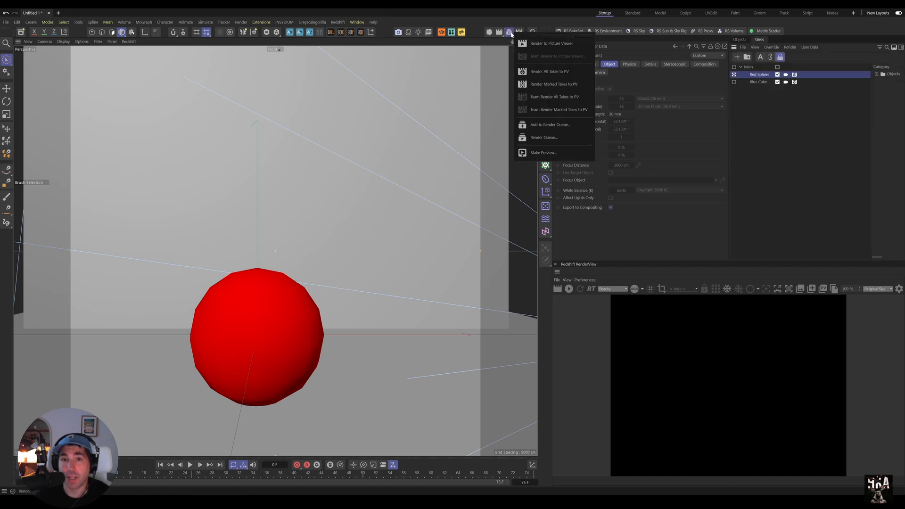
{"action": "left_click", "coordinate": [555, 125]}
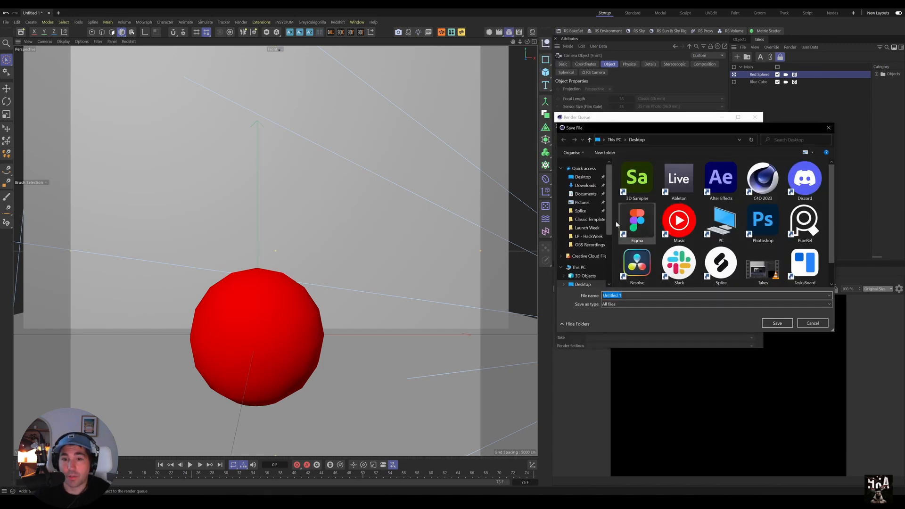
{"action": "type", "text": "Test"}
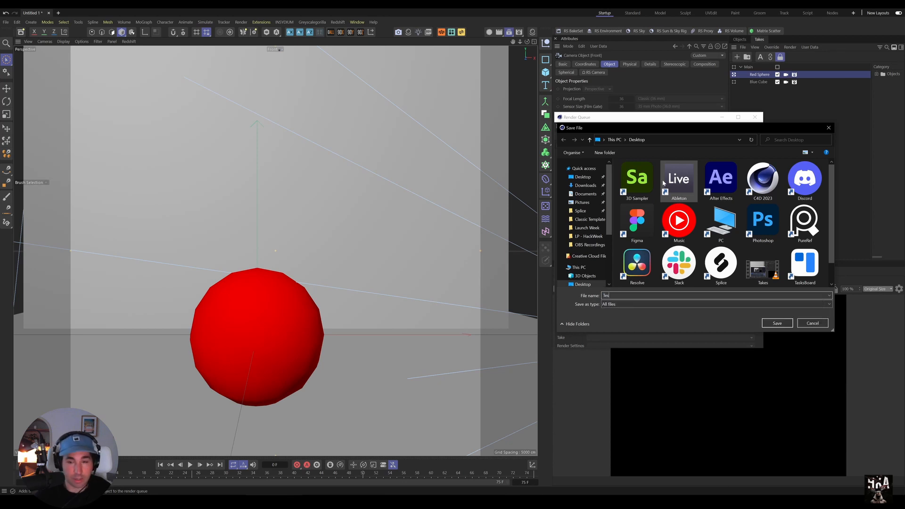
{"action": "key", "text": "Return"}
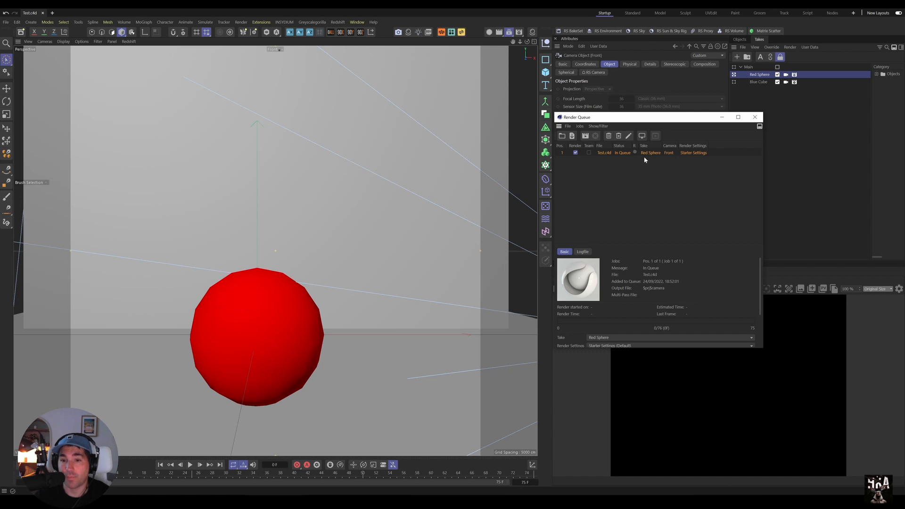
Activate the Blue Cube take, add it to the render queue with project changes saved, and check both queued jobs
{"action": "left_click", "coordinate": [733, 82]}
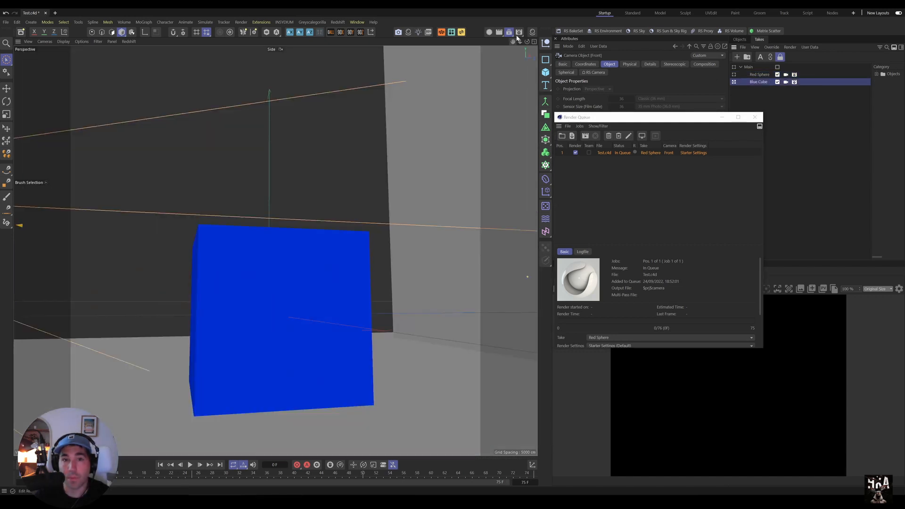
{"action": "left_click", "coordinate": [519, 32]}
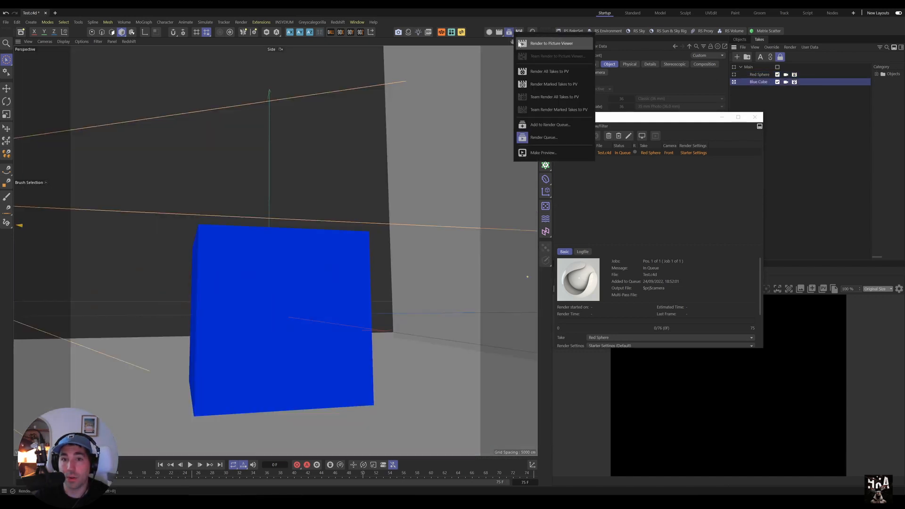
{"action": "left_click", "coordinate": [546, 124]}
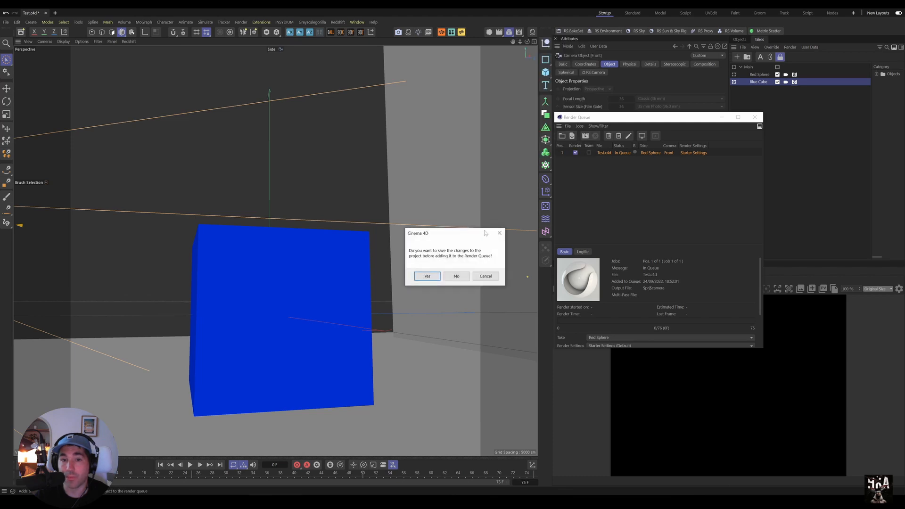
{"action": "left_click", "coordinate": [427, 276]}
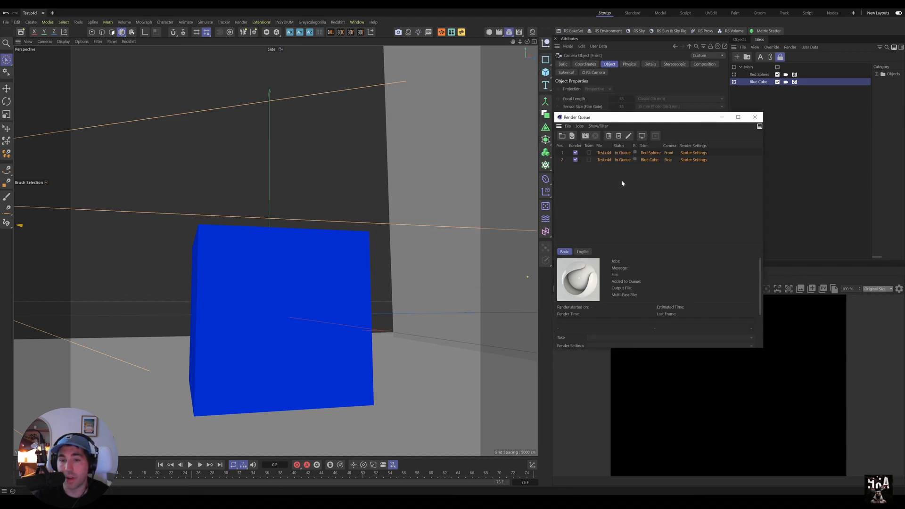
{"action": "left_click", "coordinate": [648, 153]}
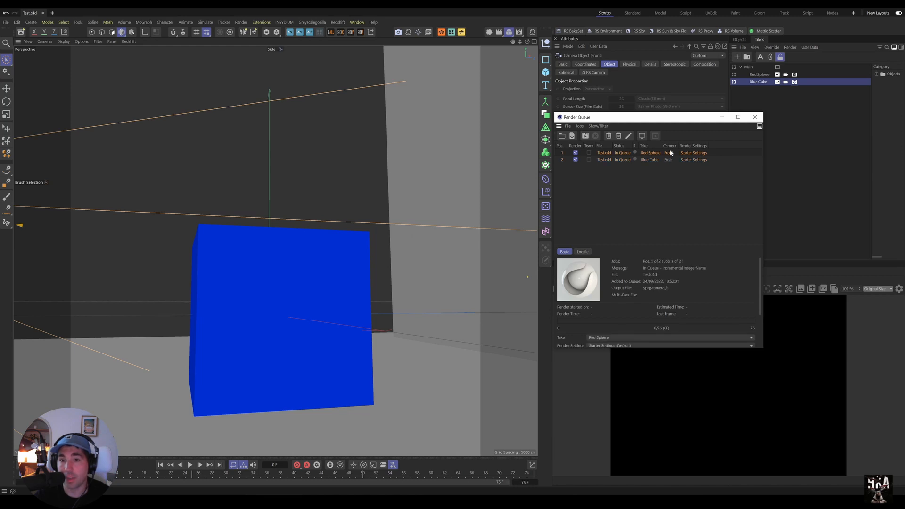
{"action": "left_click", "coordinate": [670, 160]}
Put the render queue away, look through the Front camera, and add a second cube directly beside the blue cube
{"action": "left_click", "coordinate": [740, 39]}
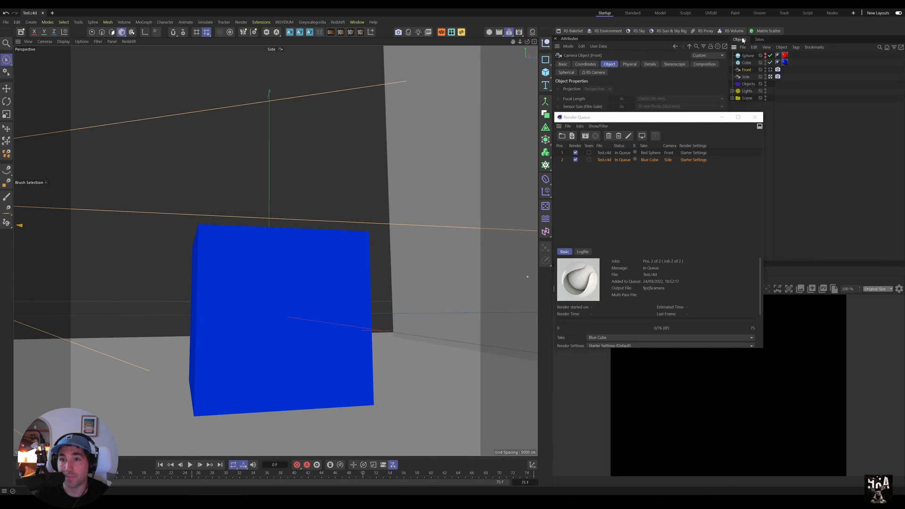
{"action": "left_click", "coordinate": [722, 117]}
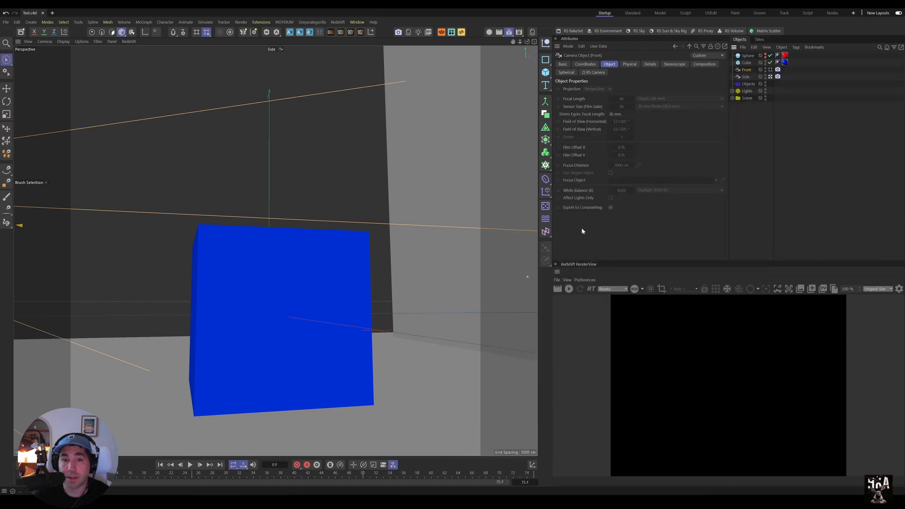
{"action": "left_click", "coordinate": [769, 77]}
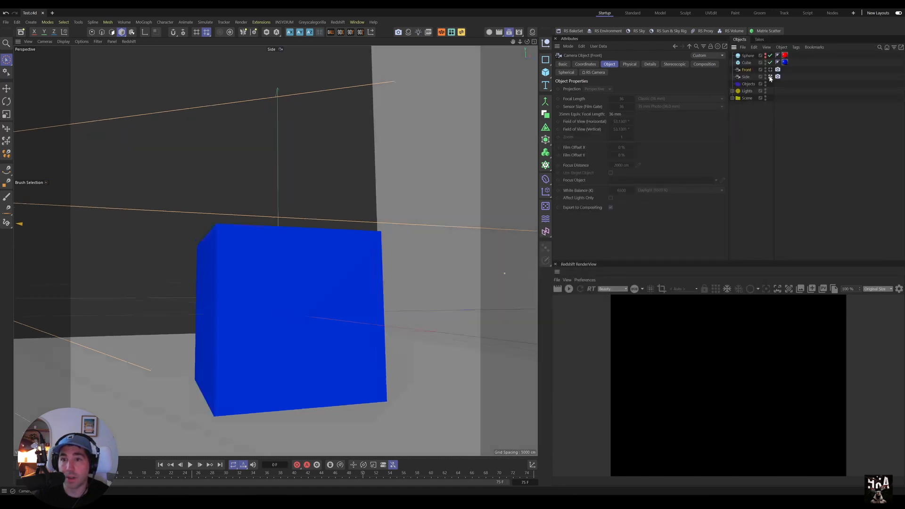
{"action": "left_click", "coordinate": [770, 70]}
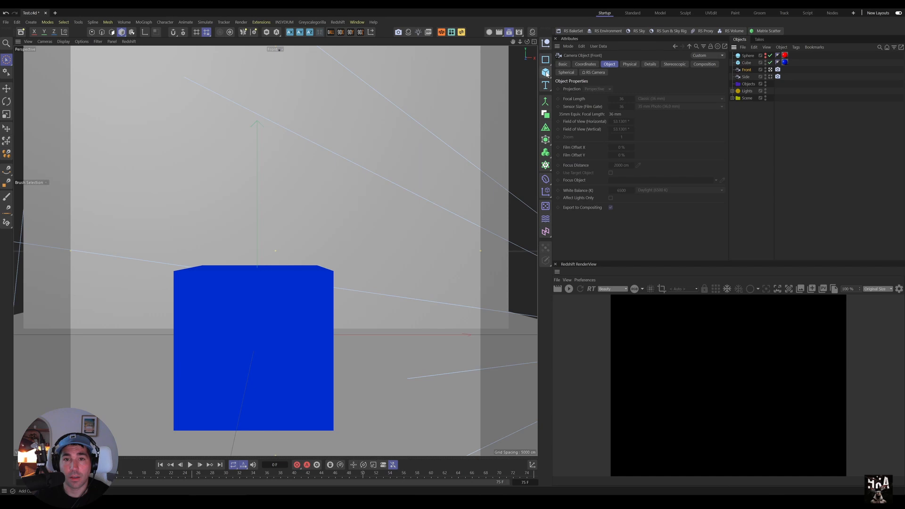
{"action": "left_click_drag", "start_coordinate": [547, 74], "coordinate": [564, 85]}
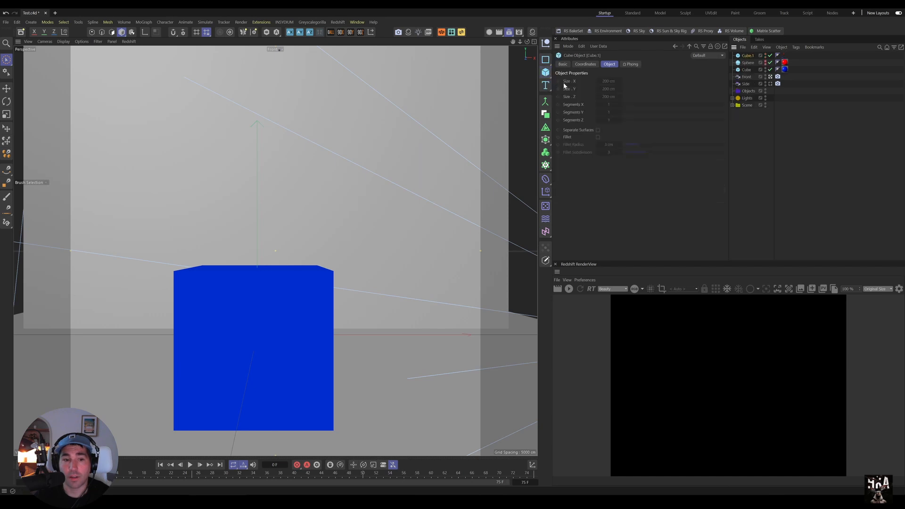
{"action": "left_click_drag", "start_coordinate": [301, 340], "coordinate": [461, 342]}
Save the project incrementally as Test_0001.c4d
{"action": "left_click", "coordinate": [509, 32]}
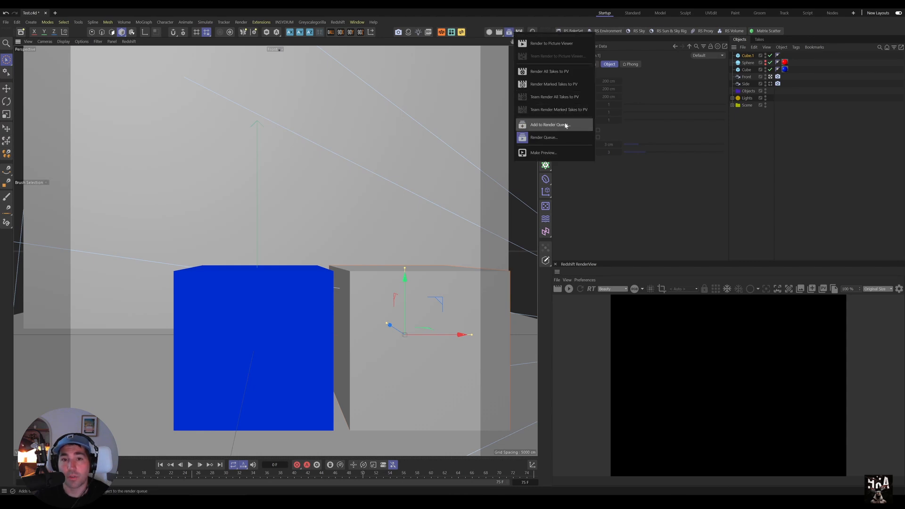
{"action": "left_click", "coordinate": [6, 23]}
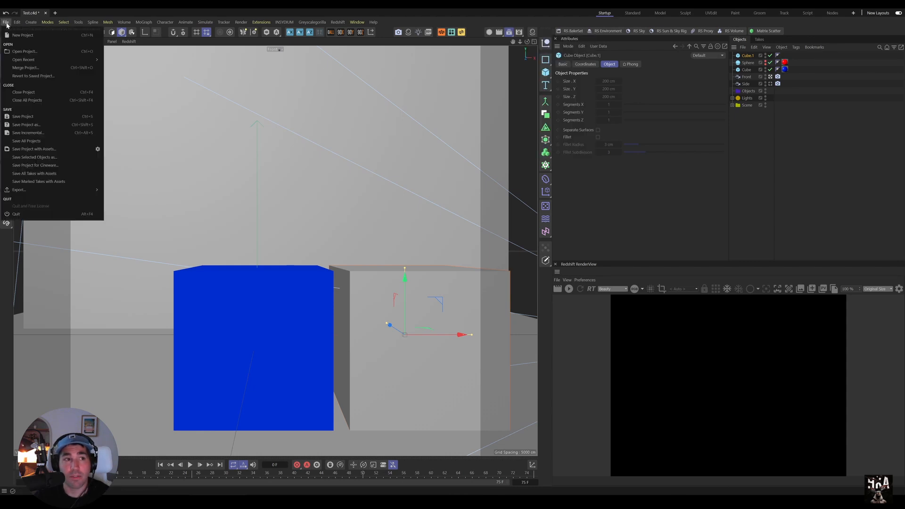
{"action": "left_click", "coordinate": [46, 134]}
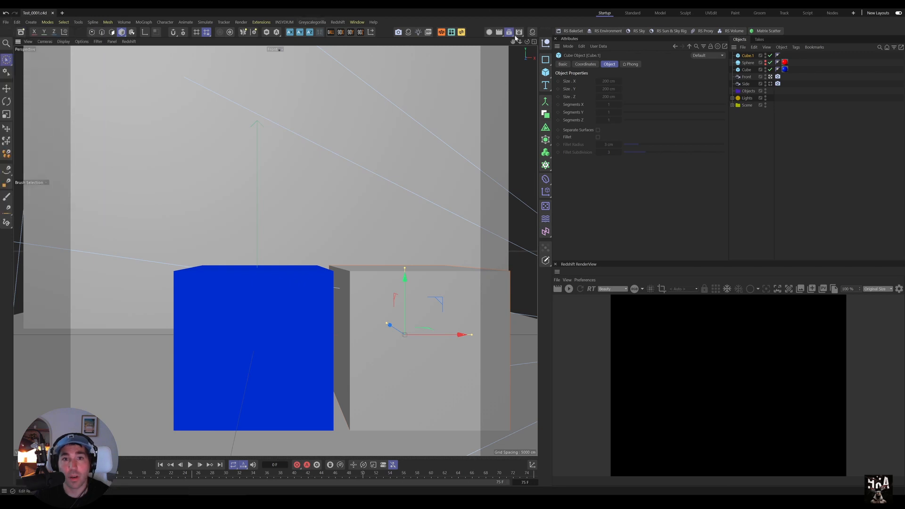
Add the incremental project version to the render queue, select all queued jobs and start rendering them
{"action": "left_click", "coordinate": [511, 33]}
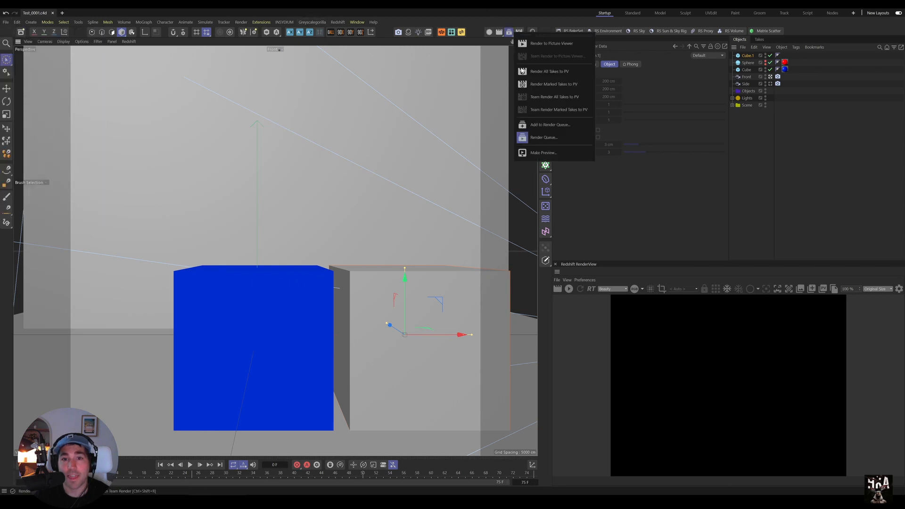
{"action": "left_click", "coordinate": [547, 125]}
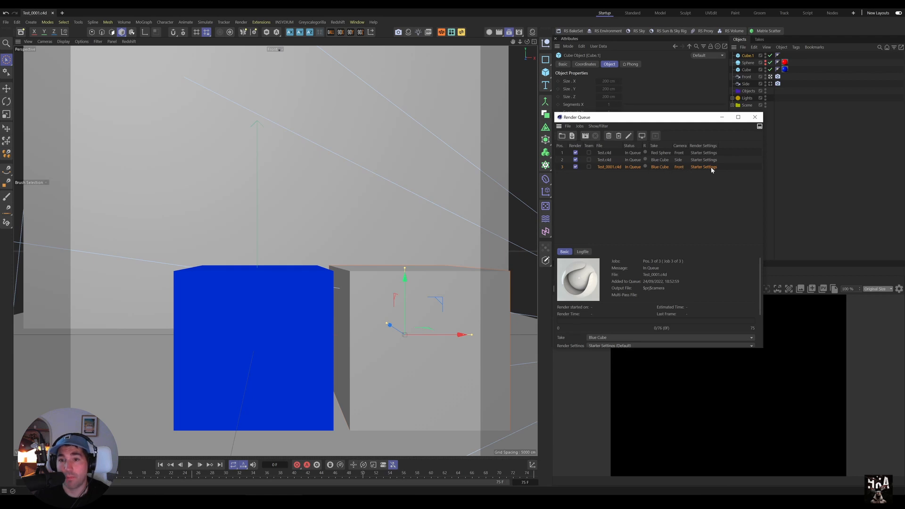
{"action": "left_click_drag", "start_coordinate": [634, 199], "coordinate": [602, 155]}
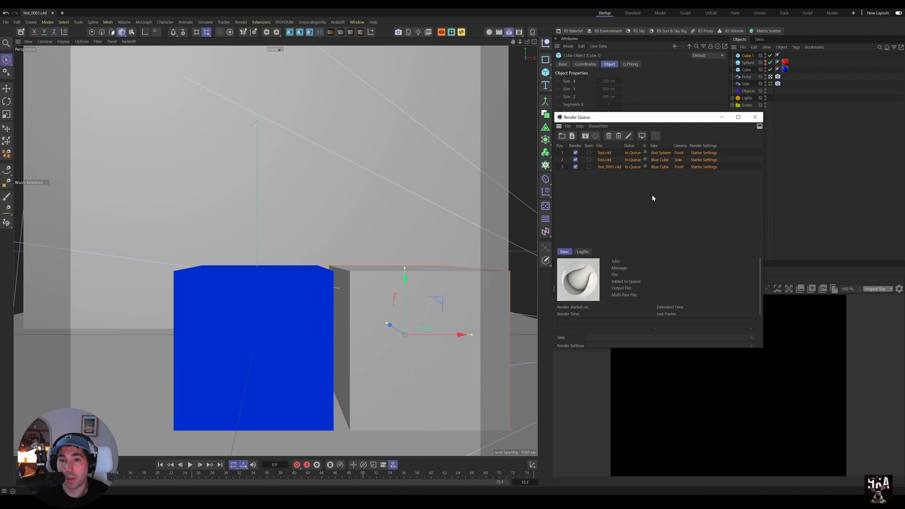
{"action": "left_click", "coordinate": [585, 136]}
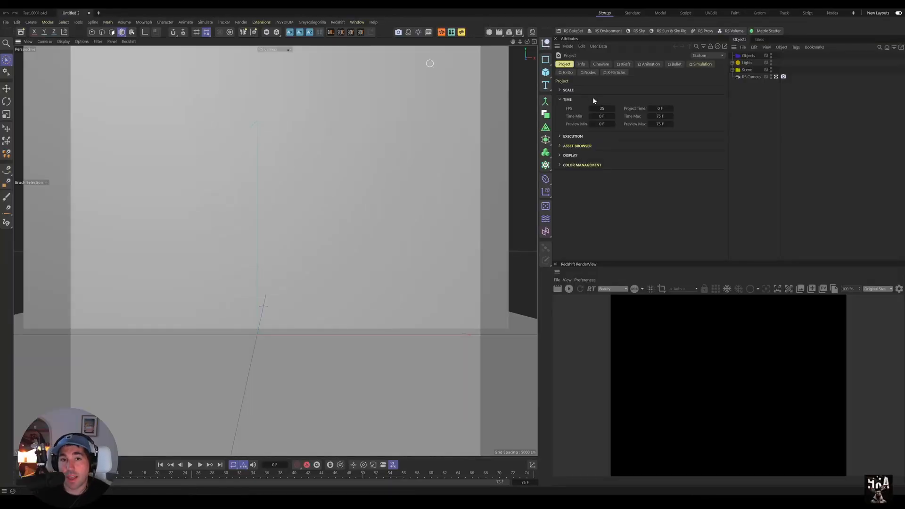
Review the Starter Settings render preset in the new project: output width and height, and Redshift bucket quality
{"action": "left_click", "coordinate": [519, 31]}
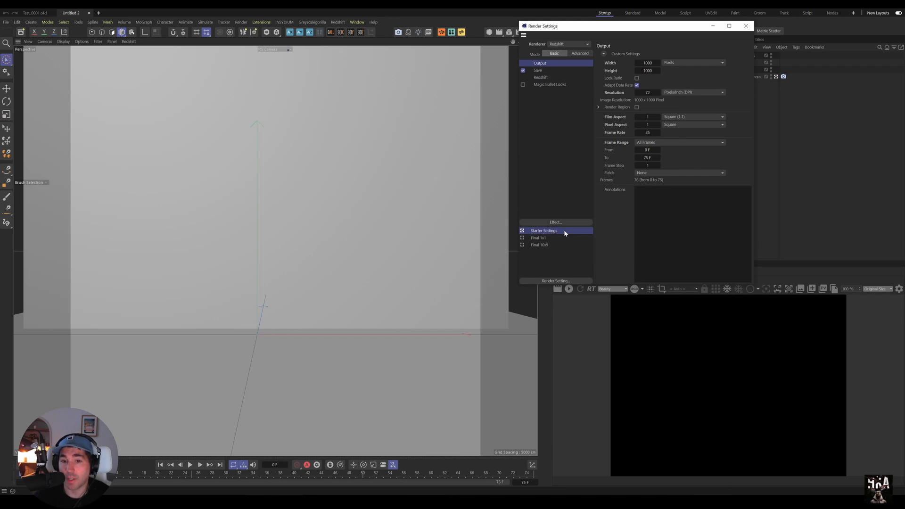
{"action": "left_click", "coordinate": [652, 63]}
{"action": "left_click", "coordinate": [651, 70]}
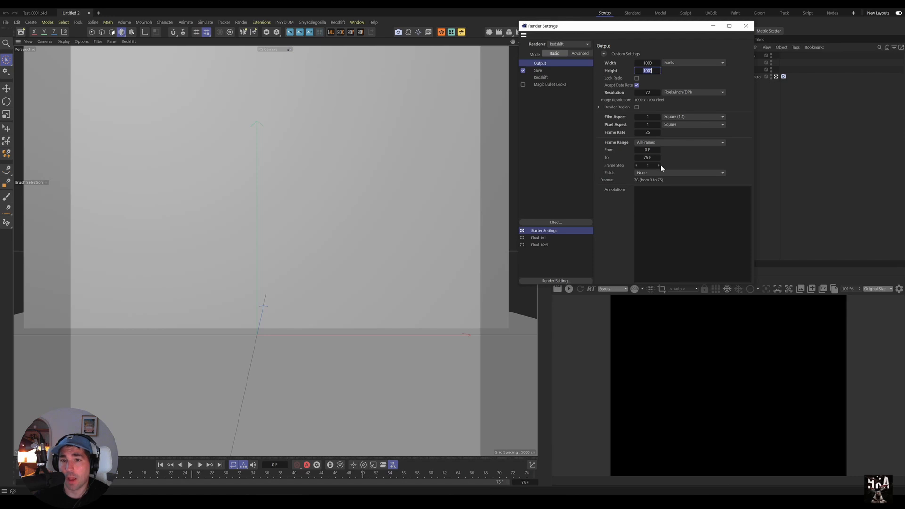
{"action": "left_click", "coordinate": [543, 78]}
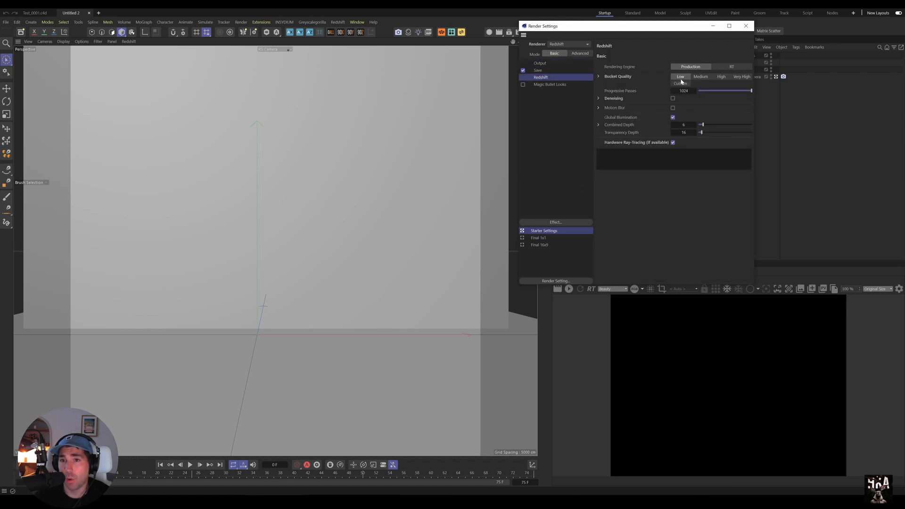
Start the live Redshift RenderView and add a cube to the scene
{"action": "left_click", "coordinate": [569, 288]}
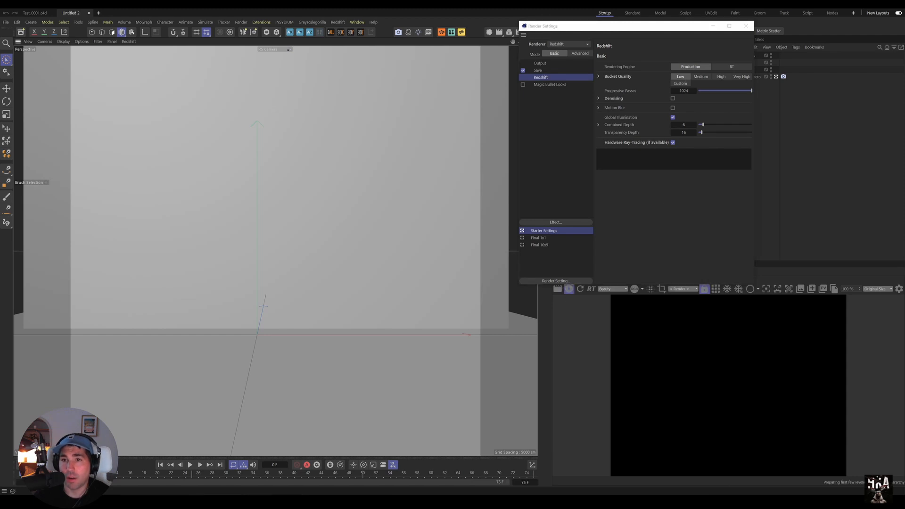
{"action": "left_click", "coordinate": [713, 26]}
{"action": "left_click", "coordinate": [546, 72]}
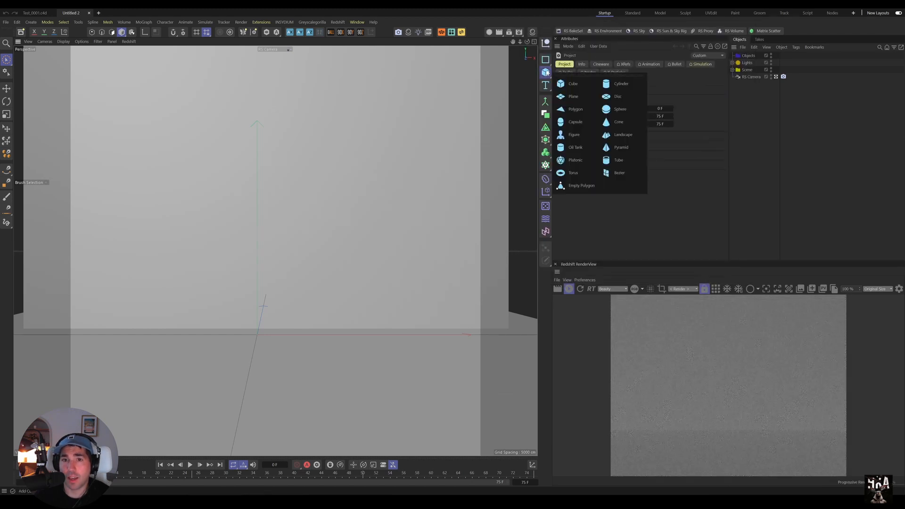
{"action": "left_click", "coordinate": [569, 81]}
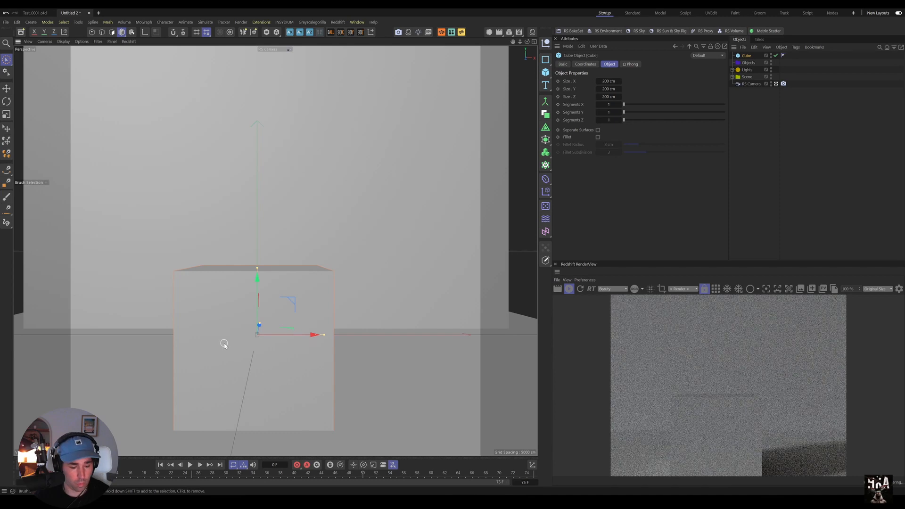
Rotate the cube to a tilted angle and raise it above the floor
{"action": "key", "text": "r"}
{"action": "mouse_move", "coordinate": [245, 285]}
{"action": "left_mouse_down"}
{"action": "mouse_move", "coordinate": [262, 326]}
{"action": "mouse_move", "coordinate": [269, 277]}
{"action": "mouse_move", "coordinate": [276, 267]}
{"action": "mouse_move", "coordinate": [284, 271]}
{"action": "mouse_move", "coordinate": [259, 267]}
{"action": "left_mouse_up"}
{"action": "key", "text": "e"}
{"action": "key", "text": "r"}
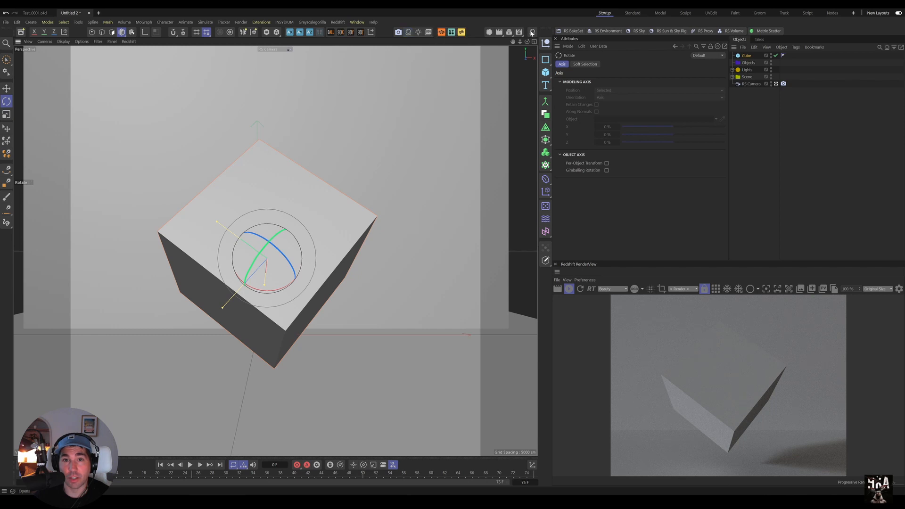
Create a Redshift Standard material and apply it to the cube
{"action": "left_click", "coordinate": [408, 32]}
{"action": "mouse_move", "coordinate": [423, 36]}
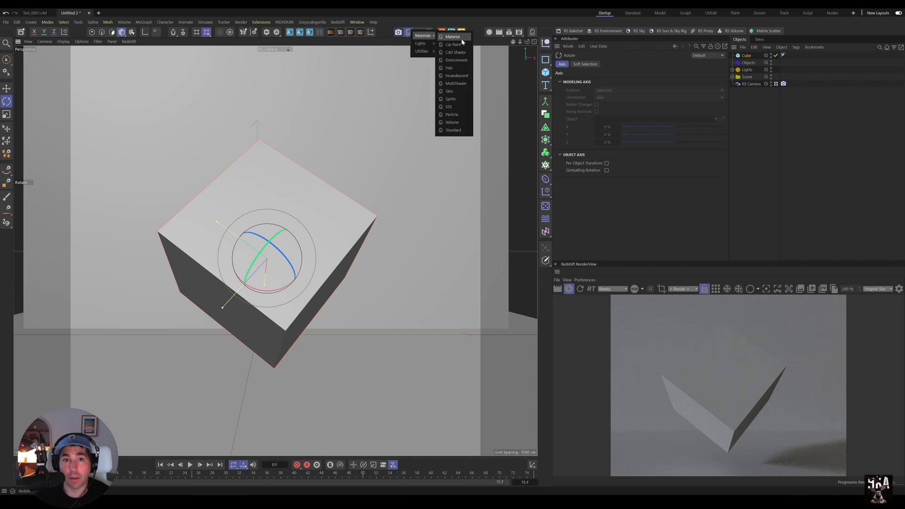
{"action": "left_click", "coordinate": [452, 131]}
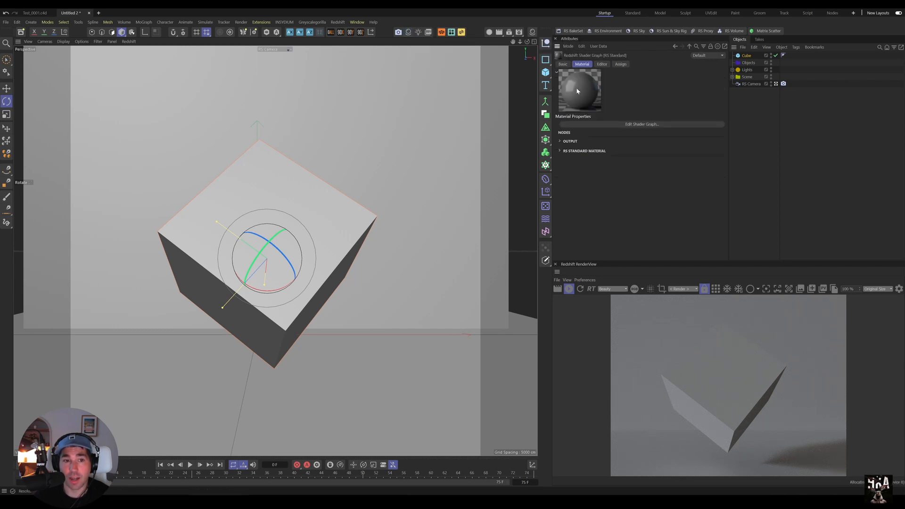
{"action": "left_click_drag", "start_coordinate": [577, 89], "coordinate": [330, 203]}
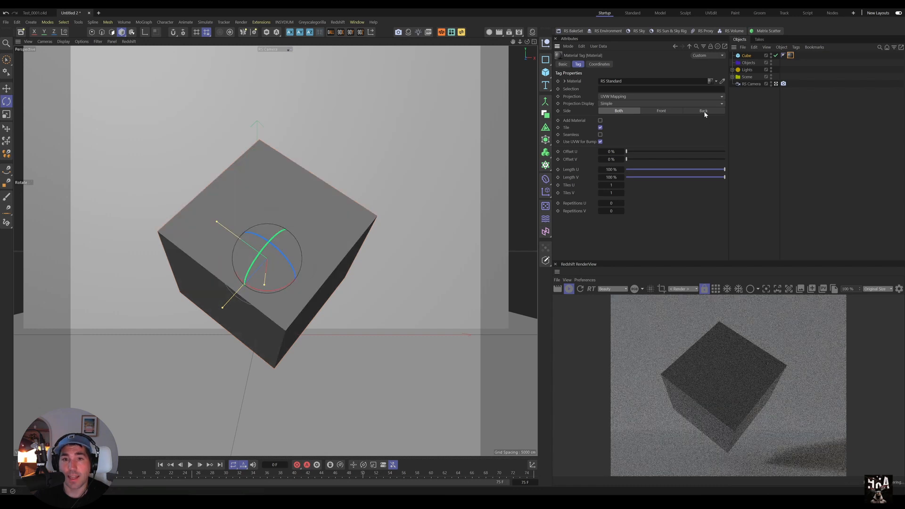
Activate the Final 1x1 render preset, switch to Final 16x9 to compare framing, and close the render settings
{"action": "left_click", "coordinate": [519, 32]}
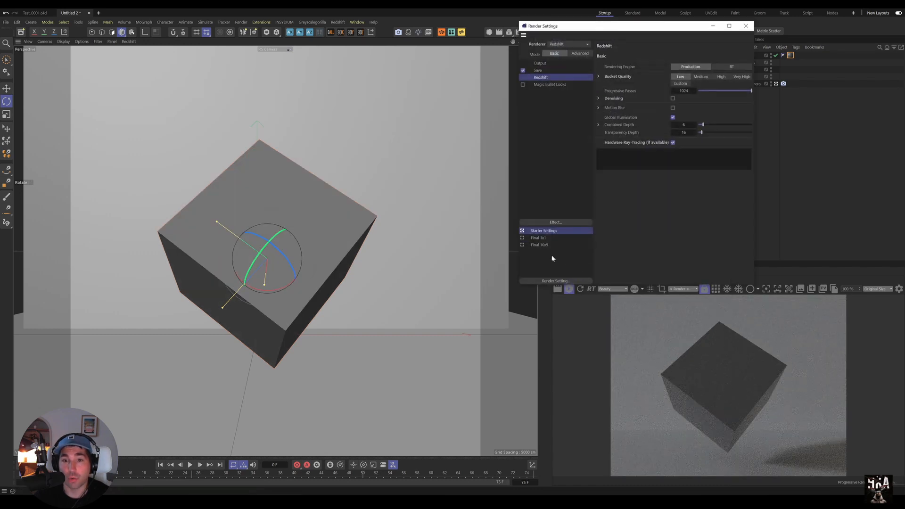
{"action": "left_click", "coordinate": [523, 238]}
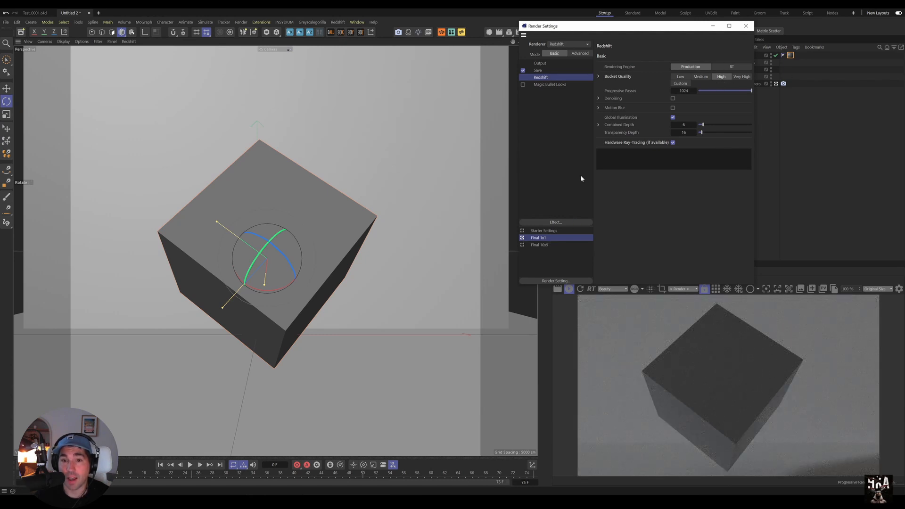
{"action": "left_click", "coordinate": [522, 245]}
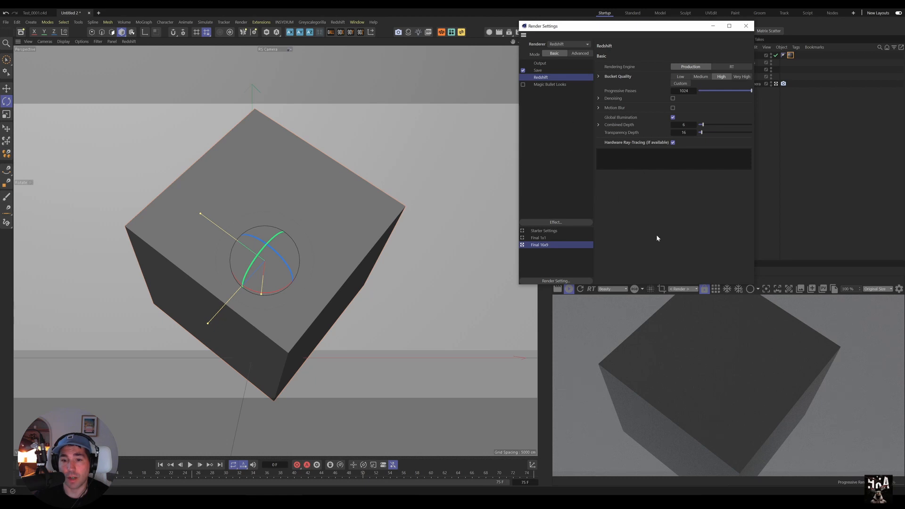
{"action": "left_click", "coordinate": [746, 26]}
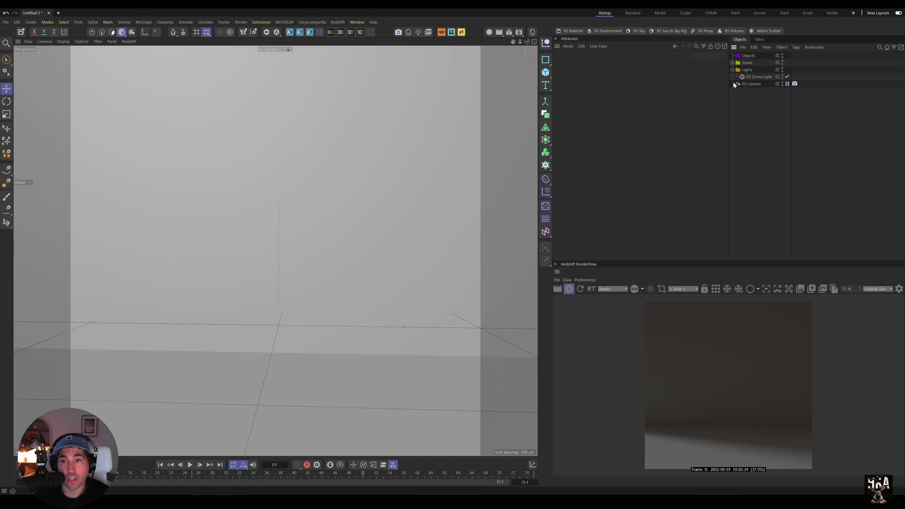
Expand the Scene group and inspect the Objects null, the dome light and the Floor plane
{"action": "left_click", "coordinate": [748, 56]}
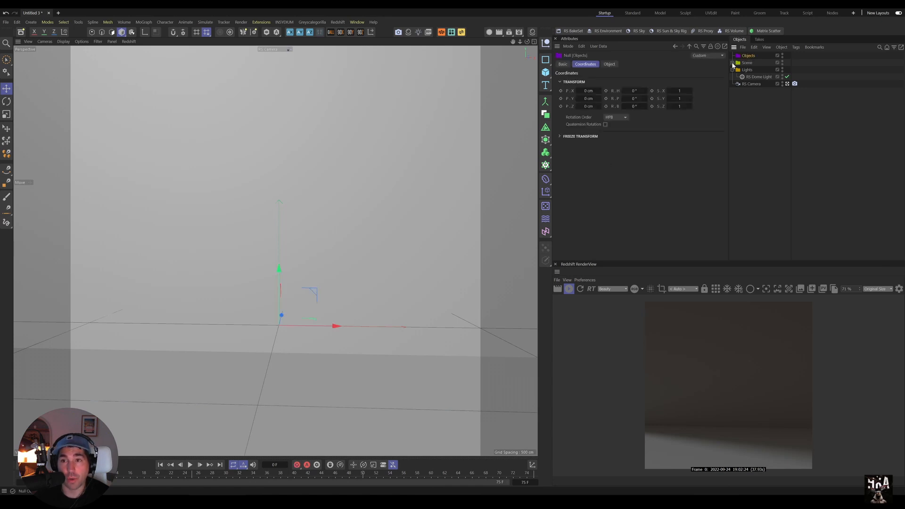
{"action": "left_click", "coordinate": [732, 63]}
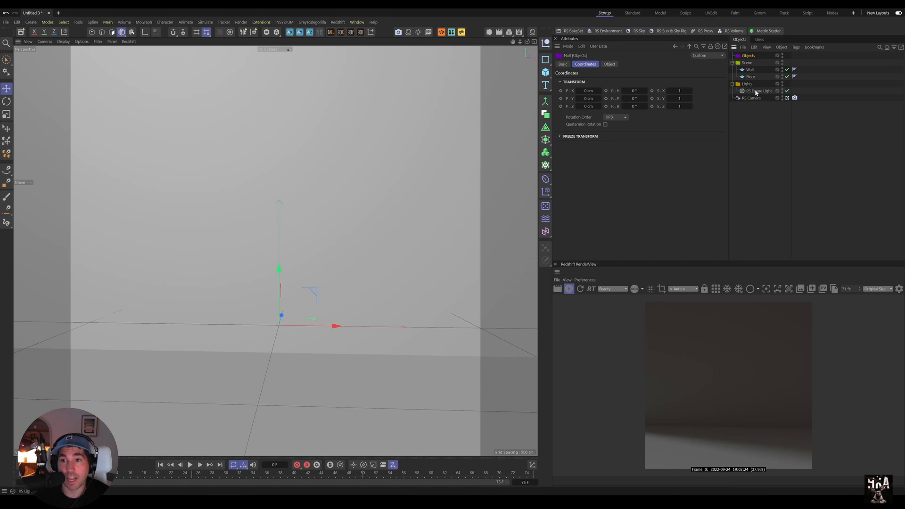
{"action": "left_click", "coordinate": [753, 93]}
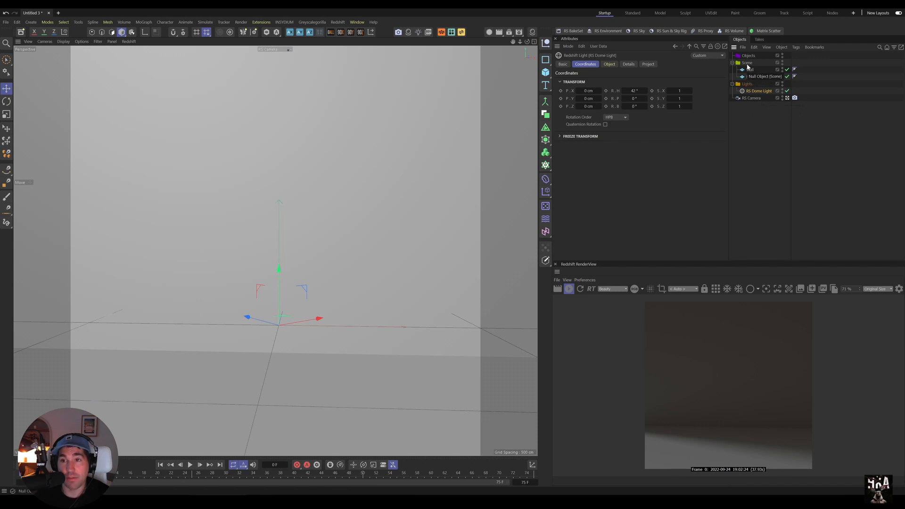
{"action": "left_click", "coordinate": [750, 76]}
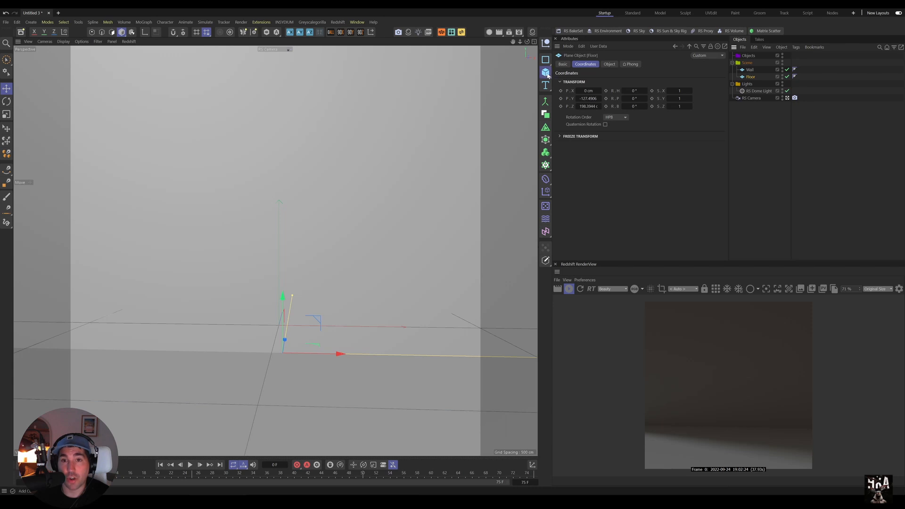
Add a cube to the scene and move it about 264 cm along Z toward the camera
{"action": "left_click_drag", "start_coordinate": [545, 72], "coordinate": [565, 82]}
{"action": "left_click", "coordinate": [567, 84]}
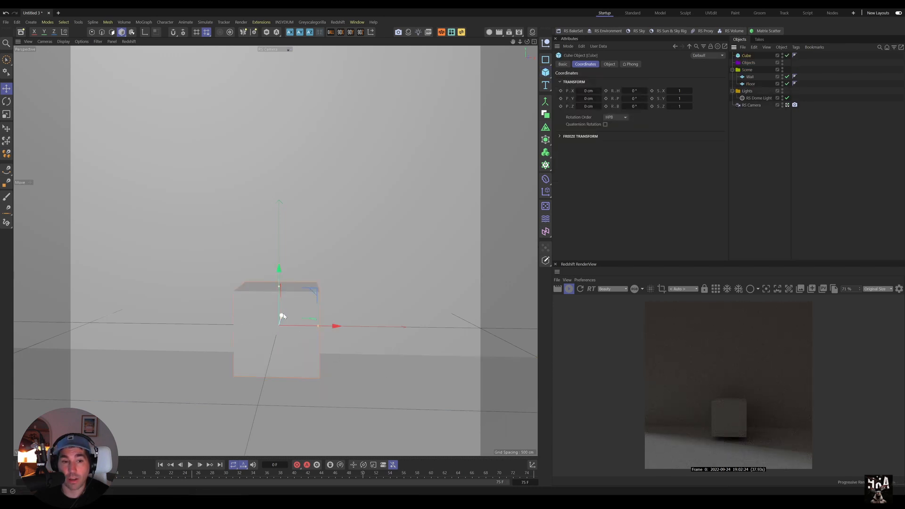
{"action": "left_click_drag", "start_coordinate": [281, 315], "coordinate": [274, 339]}
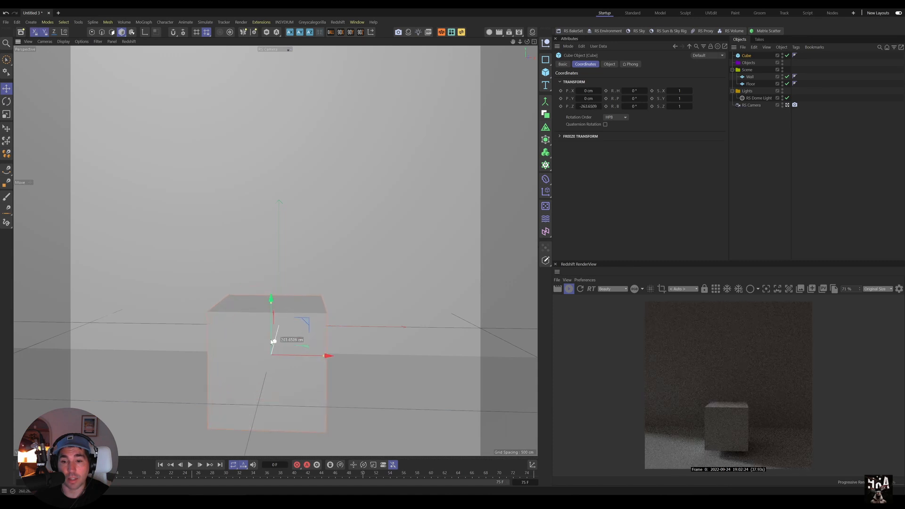
Rotate the cube to a tilted angle and raise it above the floor
{"action": "key", "text": "r"}
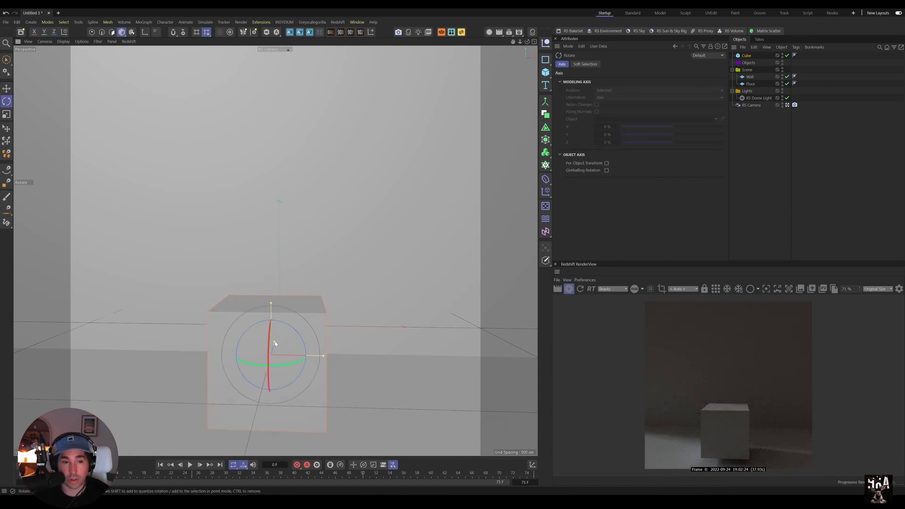
{"action": "left_click_drag", "start_coordinate": [275, 343], "coordinate": [311, 319]}
{"action": "key", "text": "e"}
{"action": "left_click_drag", "start_coordinate": [282, 352], "coordinate": [277, 309]}
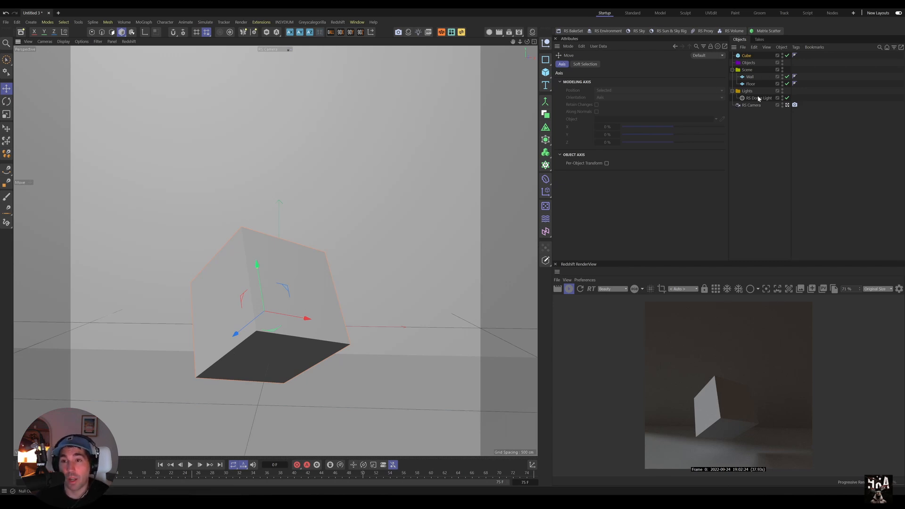
Delete every object in the scene and add a single null in their place
{"action": "left_click_drag", "start_coordinate": [759, 118], "coordinate": [744, 55]}
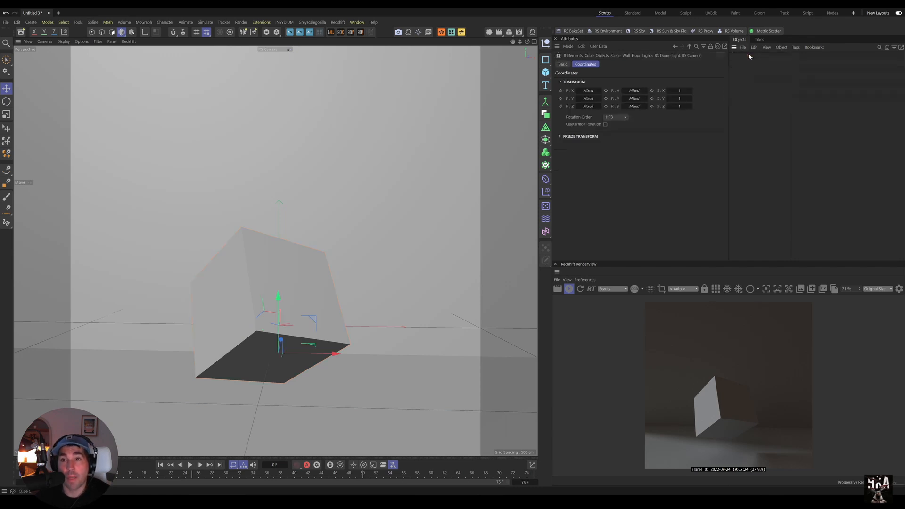
{"action": "key", "text": "Delete"}
{"action": "left_click", "coordinate": [546, 44]}
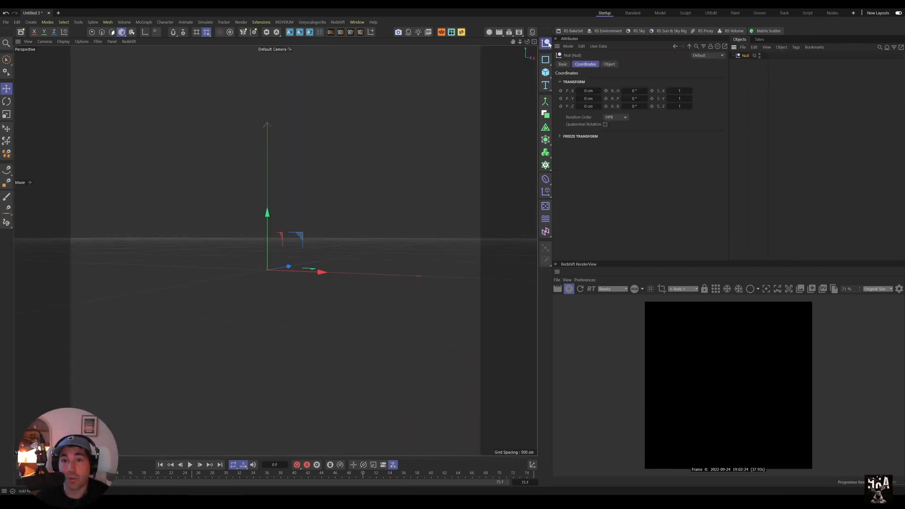
{"action": "left_click", "coordinate": [547, 43]}
{"action": "left_click", "coordinate": [546, 43]}
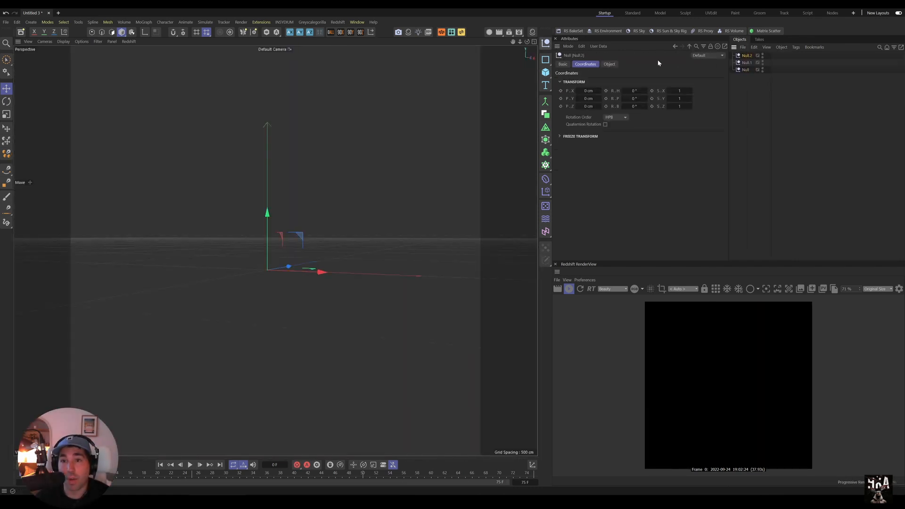
{"action": "key", "text": "Delete"}
Give the null a folder icon preset and set its custom icon color to saturated orange
{"action": "left_click", "coordinate": [746, 56]}
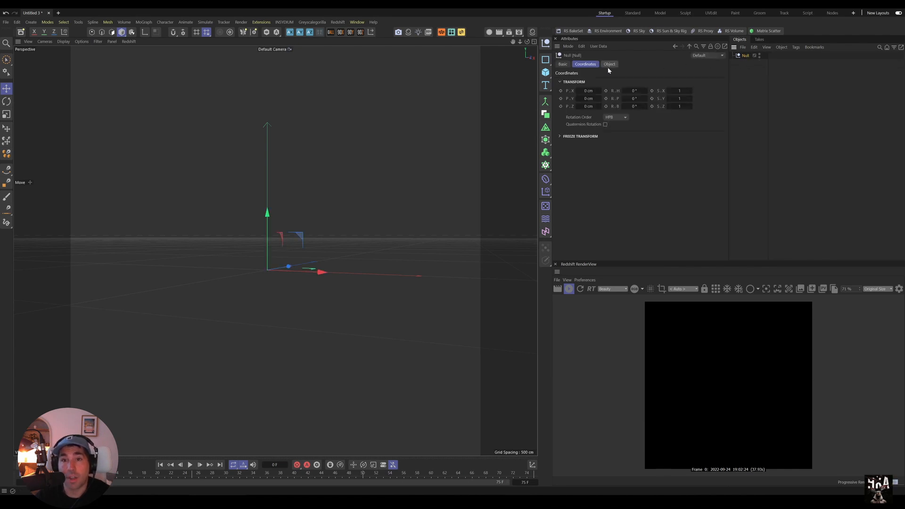
{"action": "left_click", "coordinate": [562, 64]}
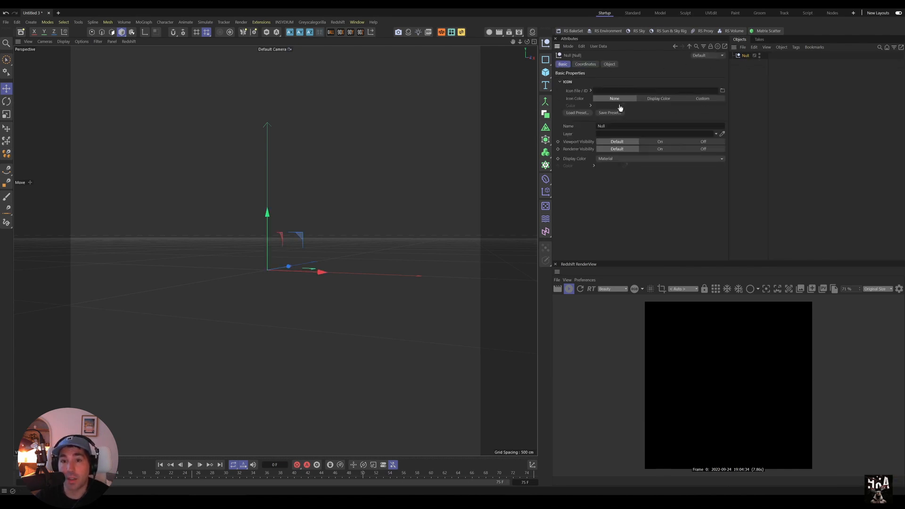
{"action": "left_click", "coordinate": [576, 113]}
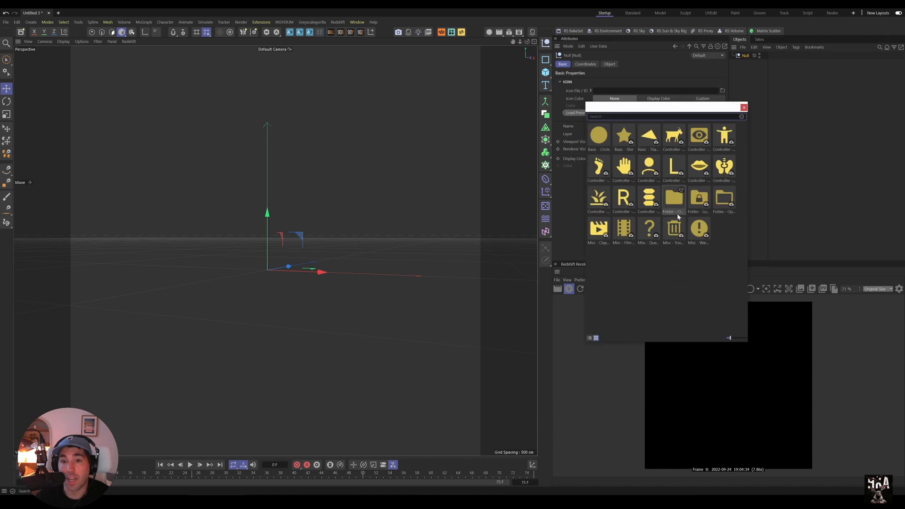
{"action": "left_click", "coordinate": [699, 196]}
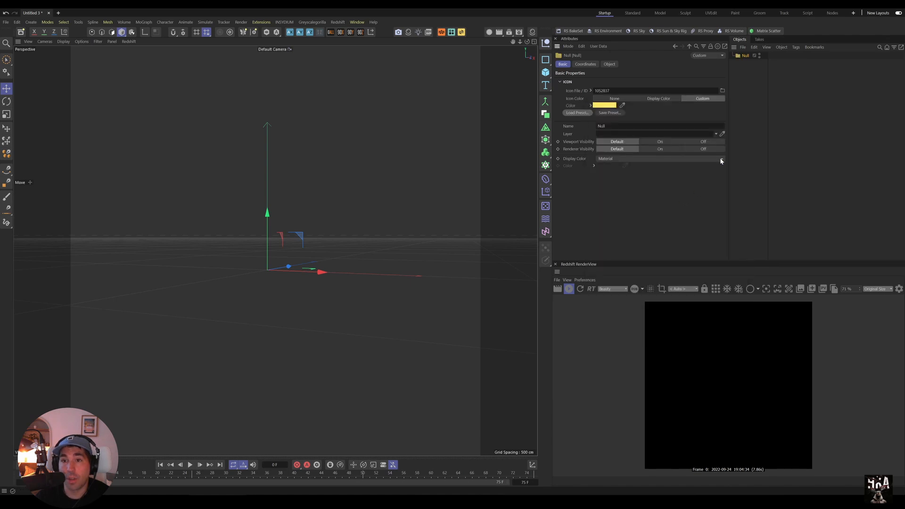
{"action": "left_click", "coordinate": [604, 105]}
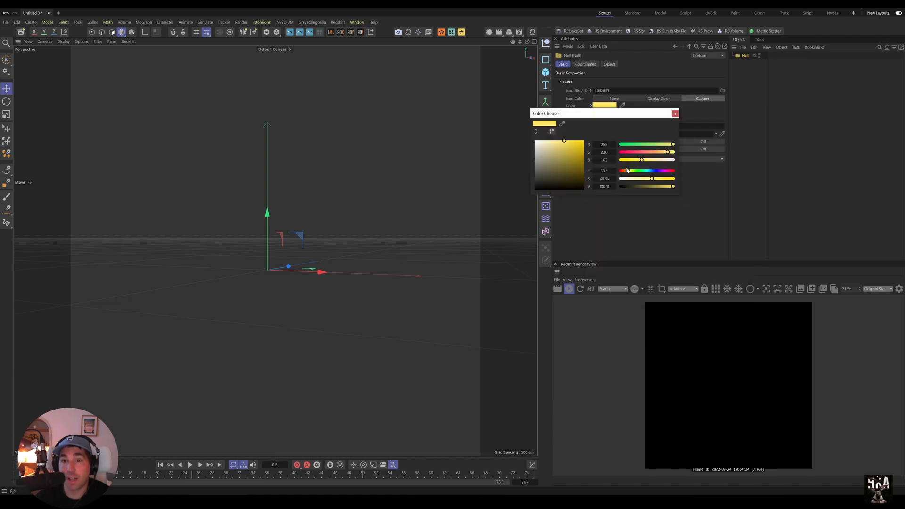
{"action": "left_click_drag", "start_coordinate": [627, 170], "coordinate": [674, 178]}
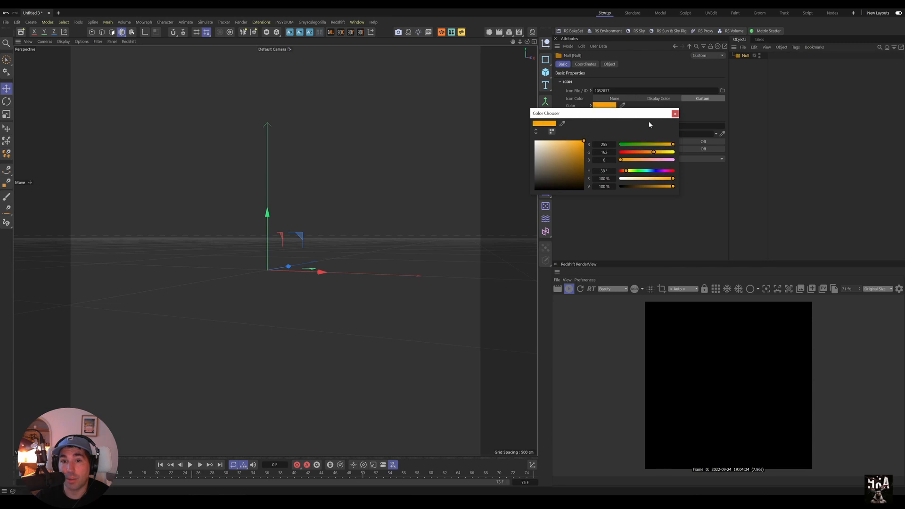
{"action": "left_click", "coordinate": [675, 114]}
Rename the folder null to Lights and make two copies of it
{"action": "double_click", "coordinate": [744, 56]}
{"action": "type", "text": "l"}
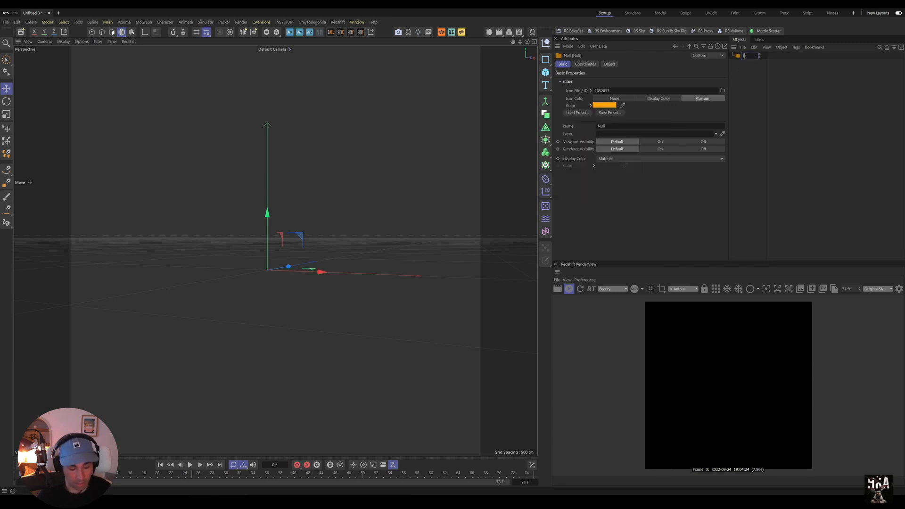
{"action": "key", "text": "Return"}
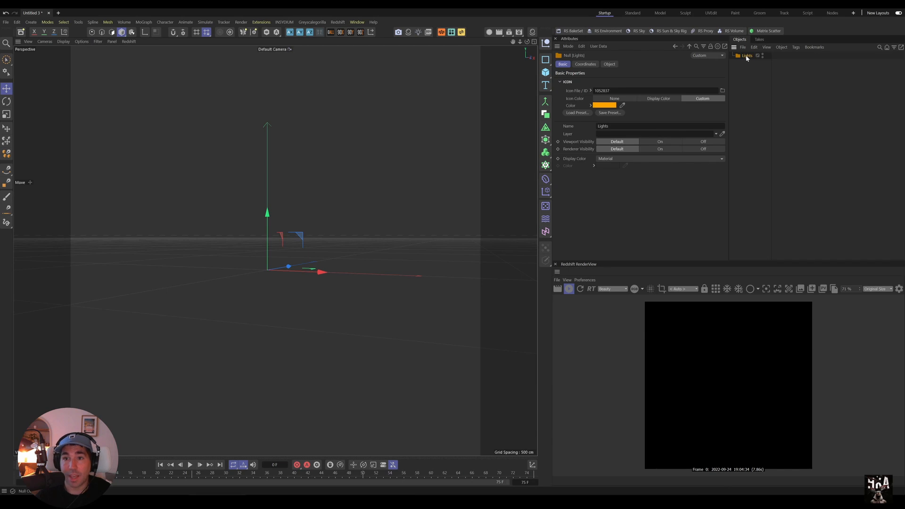
{"action": "key", "text": "ctrl+d"}
{"action": "left_click", "coordinate": [748, 55], "text": "ctrl"}
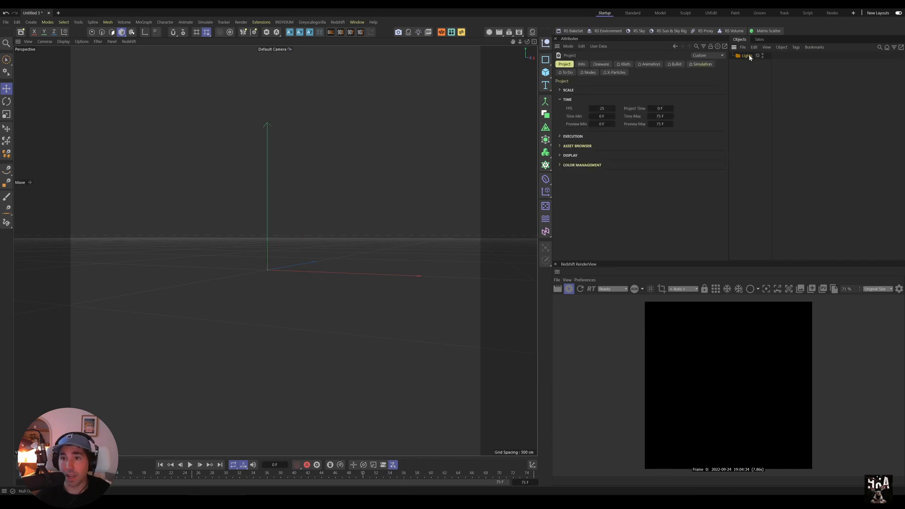
{"action": "key", "text": "ctrl+v"}
{"action": "key", "text": "ctrl+v"}
Rename the two copies of the Lights null to Objects and Scene
{"action": "double_click", "coordinate": [748, 62]}
{"action": "type", "text": "C"}
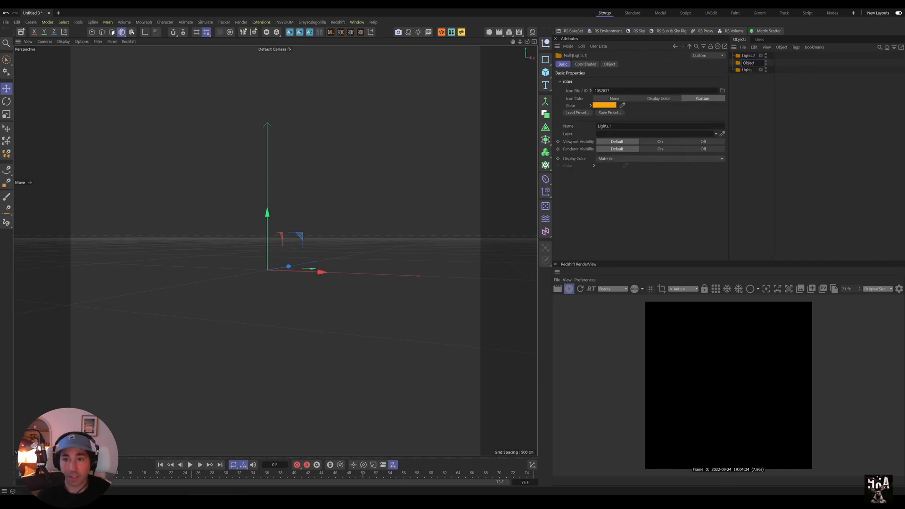
{"action": "type", "text": "bjects"}
{"action": "double_click", "coordinate": [750, 55]}
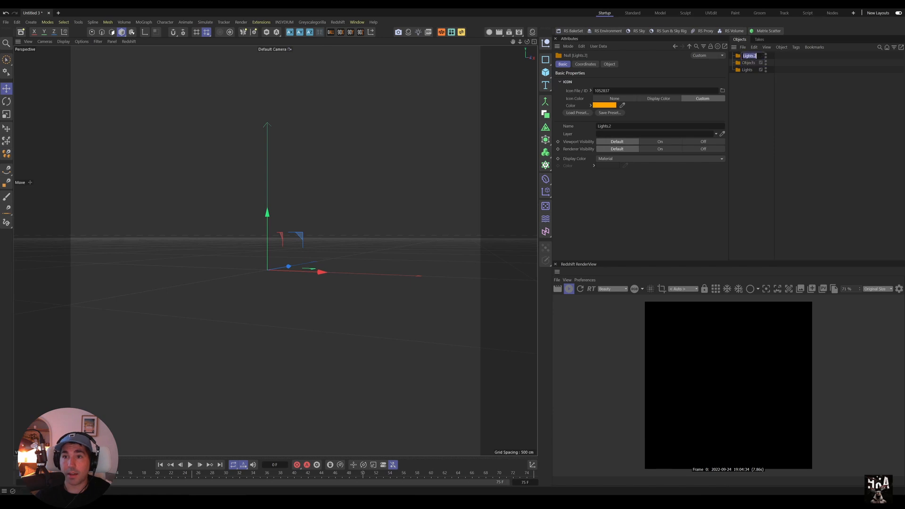
{"action": "type", "text": "Scen"}
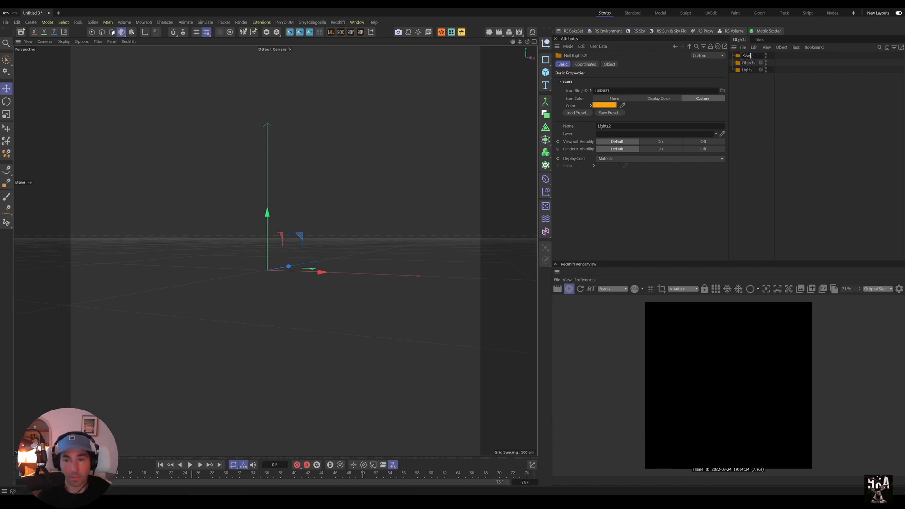
{"action": "type", "text": "e"}
{"action": "key", "text": "Return"}
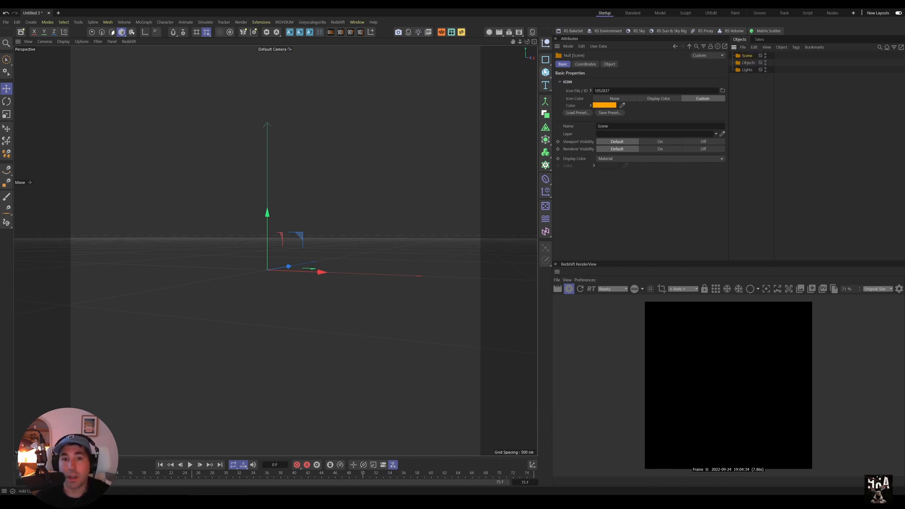
Add a plane named Floor and a second plane named Wall, rotated upright
{"action": "left_click", "coordinate": [545, 71]}
{"action": "left_click", "coordinate": [570, 97]}
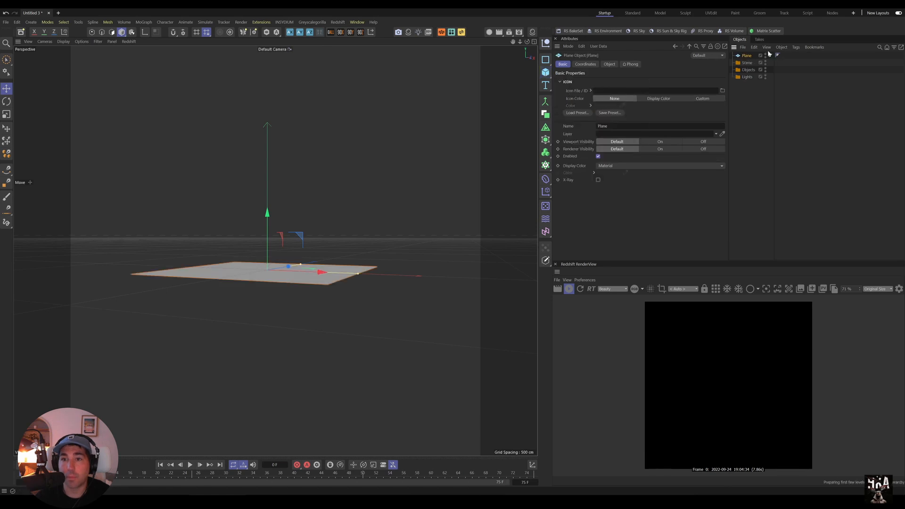
{"action": "double_click", "coordinate": [747, 56]}
{"action": "type", "text": "Floor"}
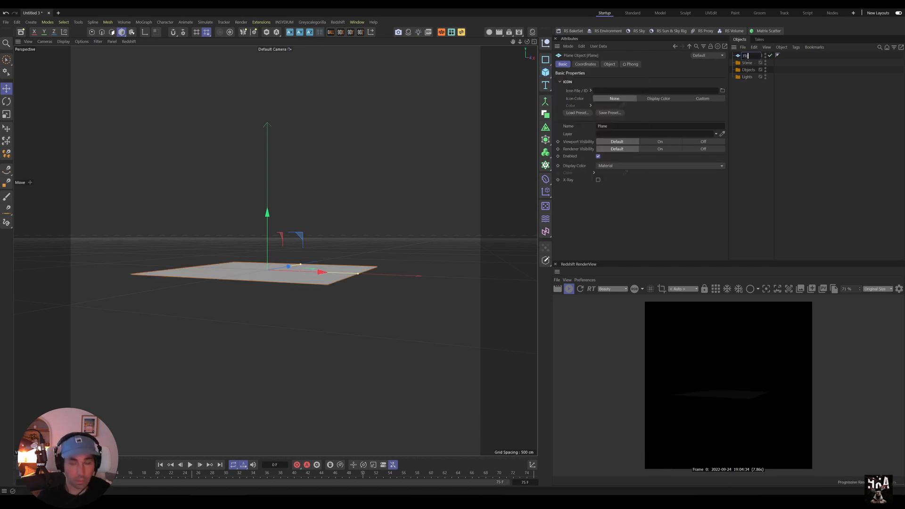
{"action": "key", "text": "Return"}
{"action": "left_click_drag", "start_coordinate": [545, 72], "coordinate": [575, 95]}
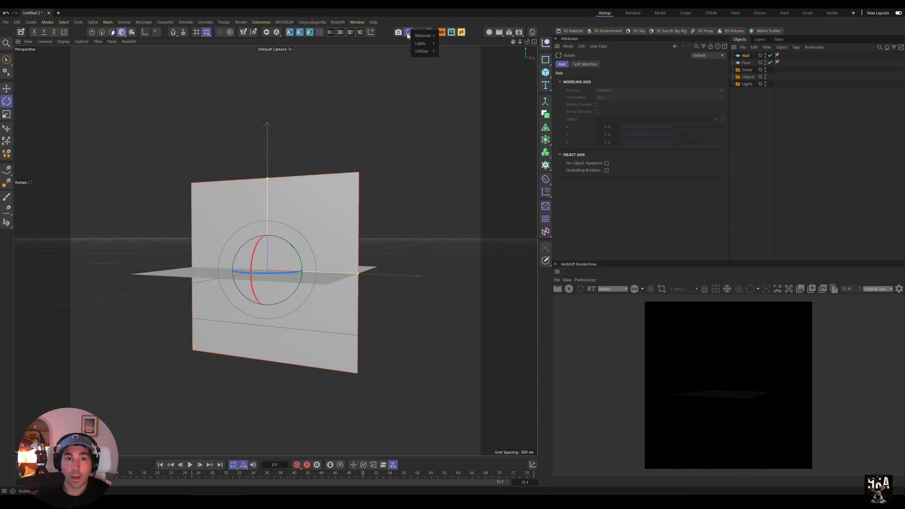
Add a Redshift camera and place it below the Lights null in the object hierarchy
{"action": "left_click", "coordinate": [411, 21]}
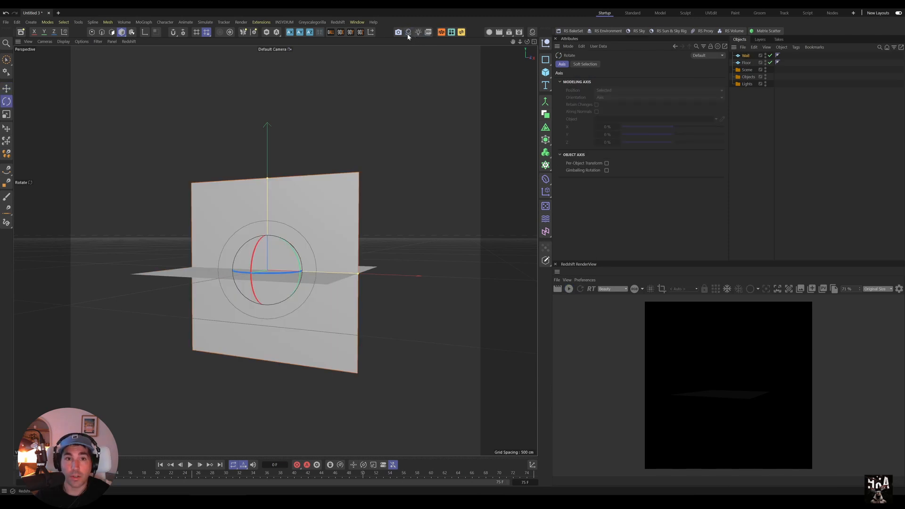
{"action": "left_click", "coordinate": [398, 32]}
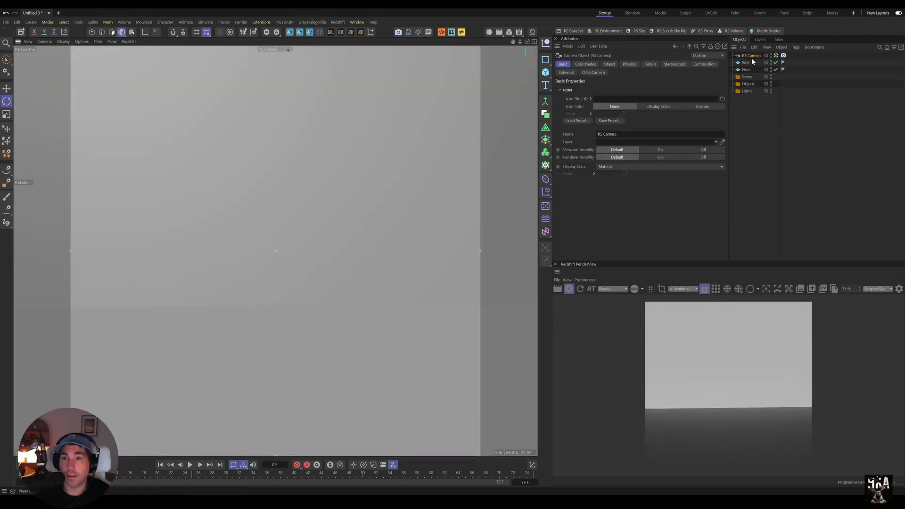
{"action": "left_click_drag", "start_coordinate": [753, 59], "coordinate": [754, 95]}
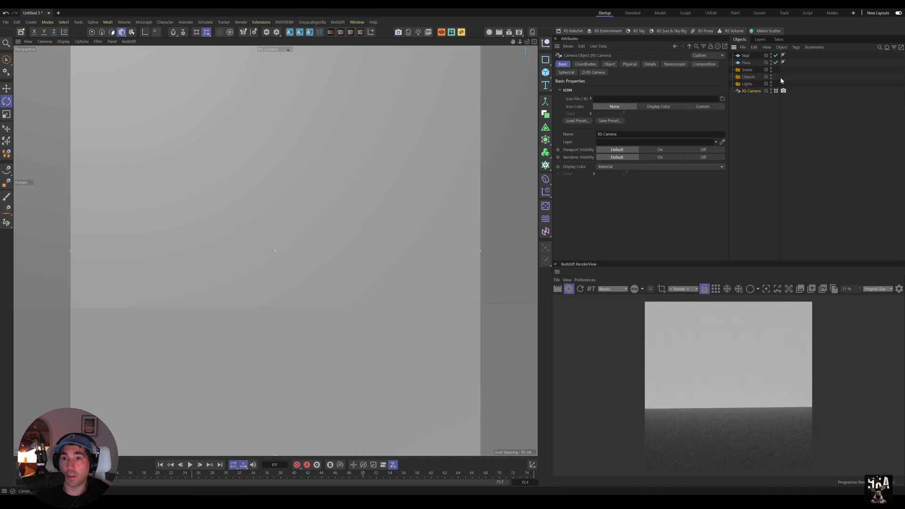
Place the Wall and Floor planes inside the Scene null as its children
{"action": "left_click", "coordinate": [747, 64]}
{"action": "left_click", "coordinate": [746, 56], "text": "ctrl"}
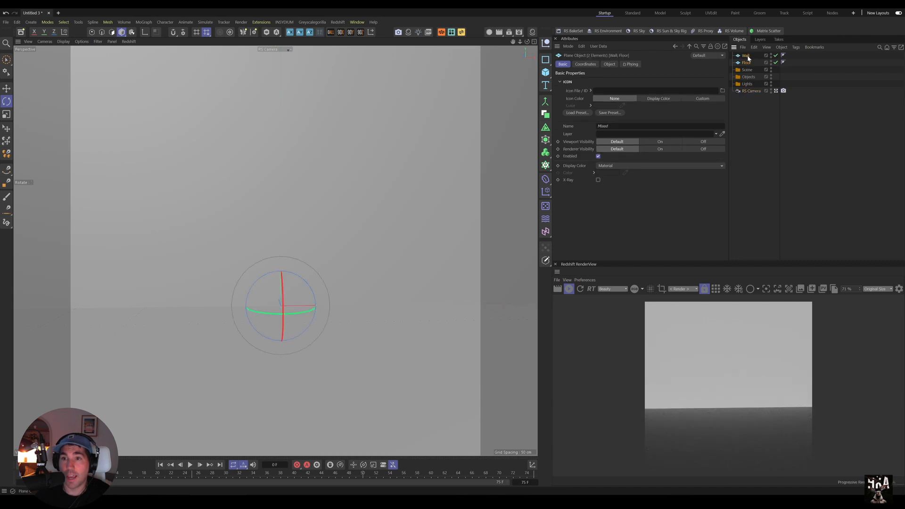
{"action": "left_click_drag", "start_coordinate": [749, 85], "coordinate": [749, 70]}
Set the Scene null's icon color to purple with a hue of 273°
{"action": "left_click", "coordinate": [746, 56]}
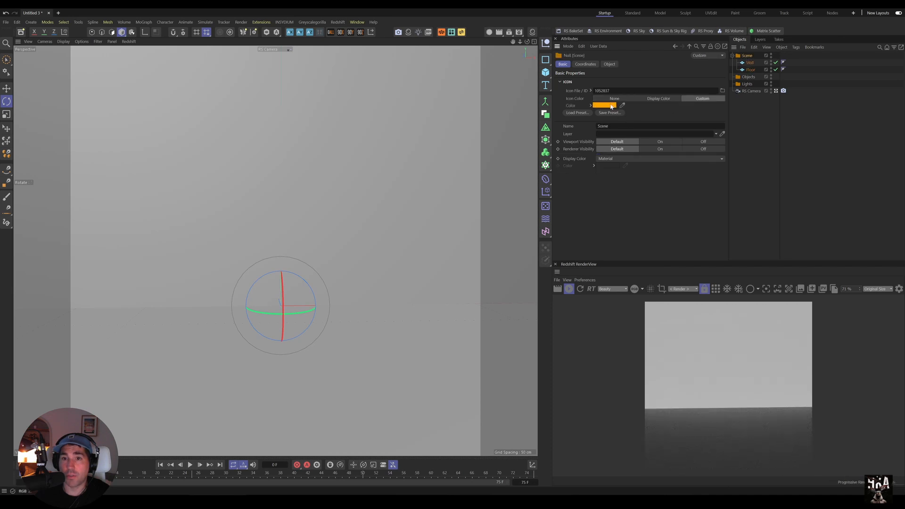
{"action": "left_click", "coordinate": [611, 105]}
{"action": "left_click", "coordinate": [661, 170]}
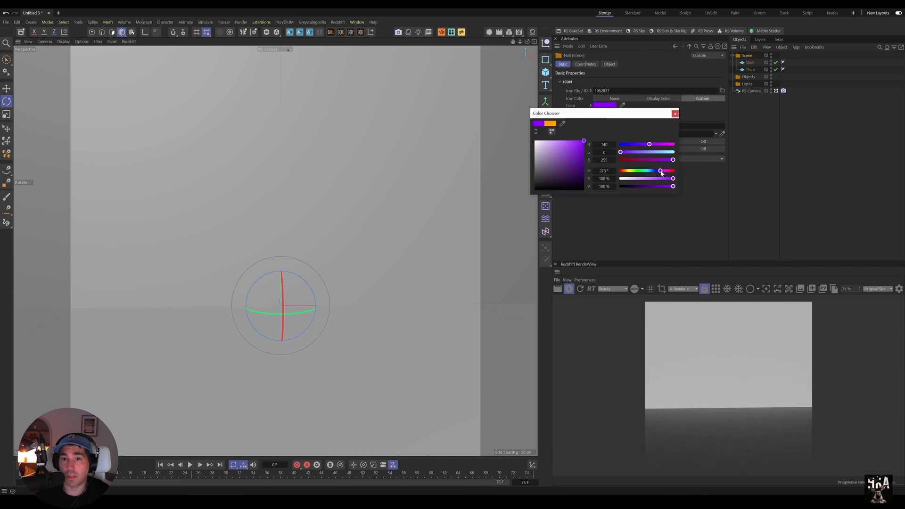
{"action": "left_click", "coordinate": [675, 114]}
Set the Objects null's icon color to blue with a hue of 218°
{"action": "left_click", "coordinate": [748, 77]}
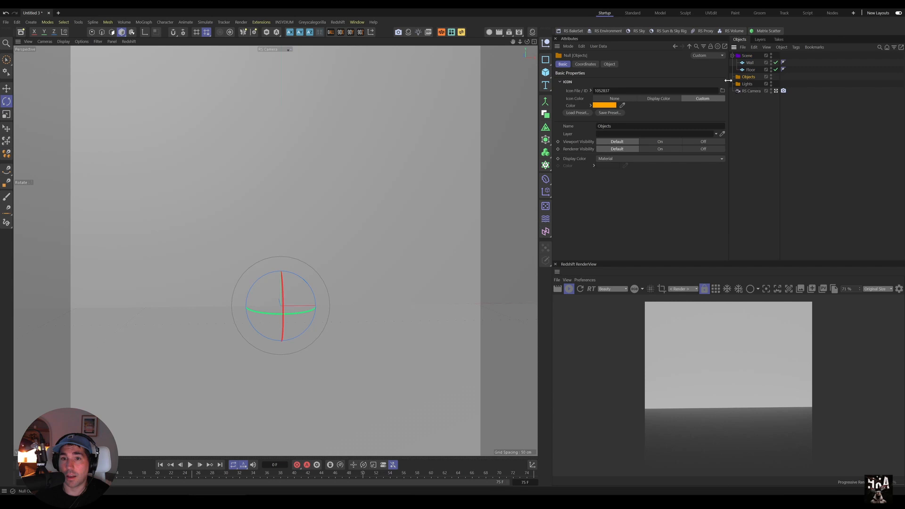
{"action": "left_click", "coordinate": [606, 106]}
{"action": "left_click", "coordinate": [651, 170]}
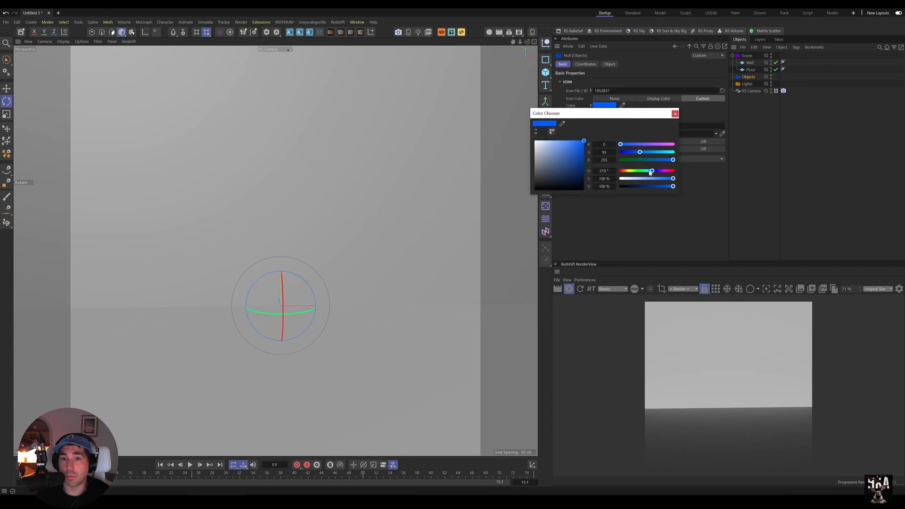
{"action": "left_click", "coordinate": [674, 113]}
Add a Redshift dome light and place it inside the Lights null as its child
{"action": "left_click", "coordinate": [747, 84]}
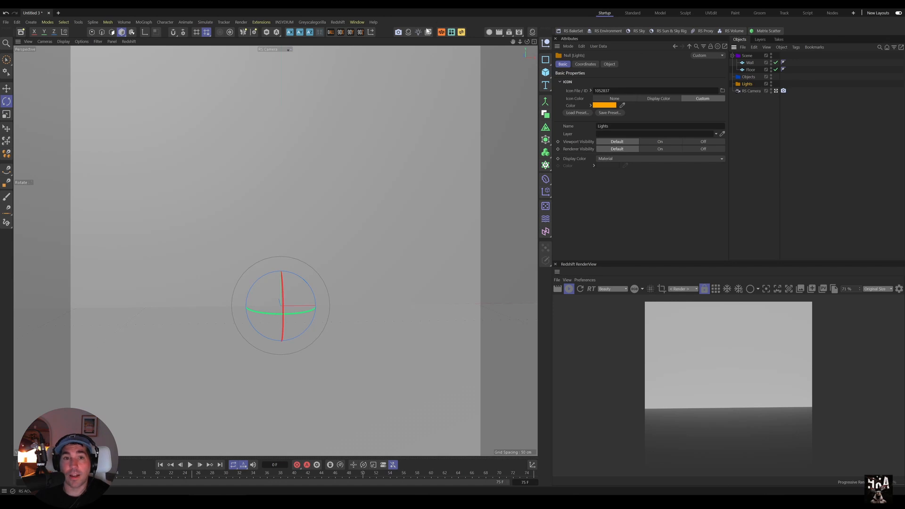
{"action": "left_click_drag", "start_coordinate": [428, 31], "coordinate": [465, 70]}
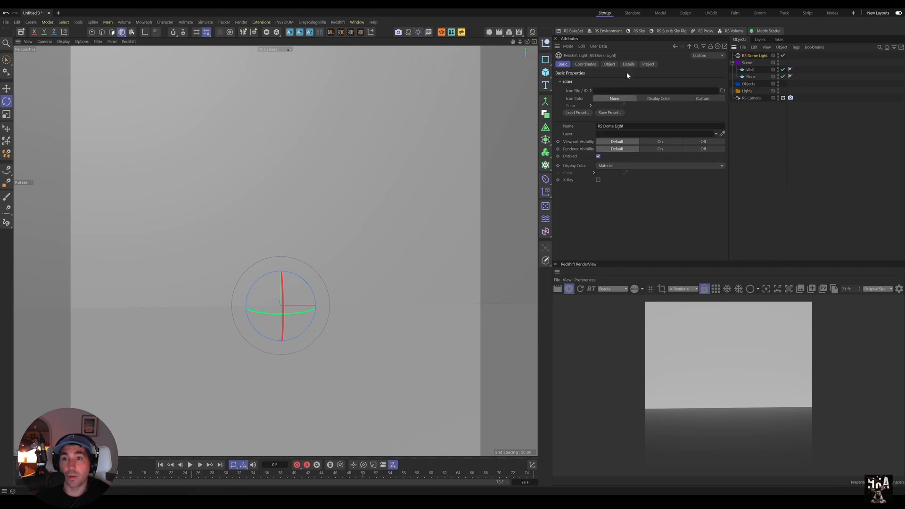
{"action": "left_click_drag", "start_coordinate": [754, 56], "coordinate": [747, 92]}
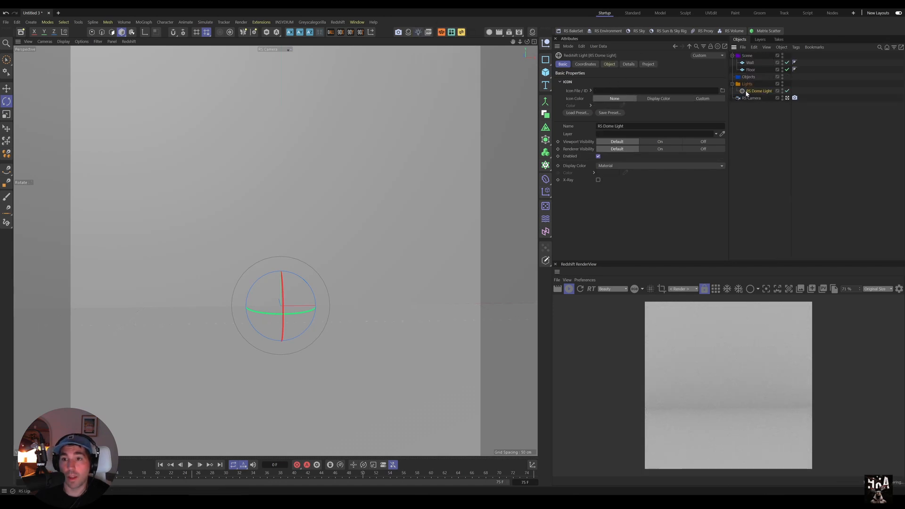
{"action": "left_click", "coordinate": [608, 64]}
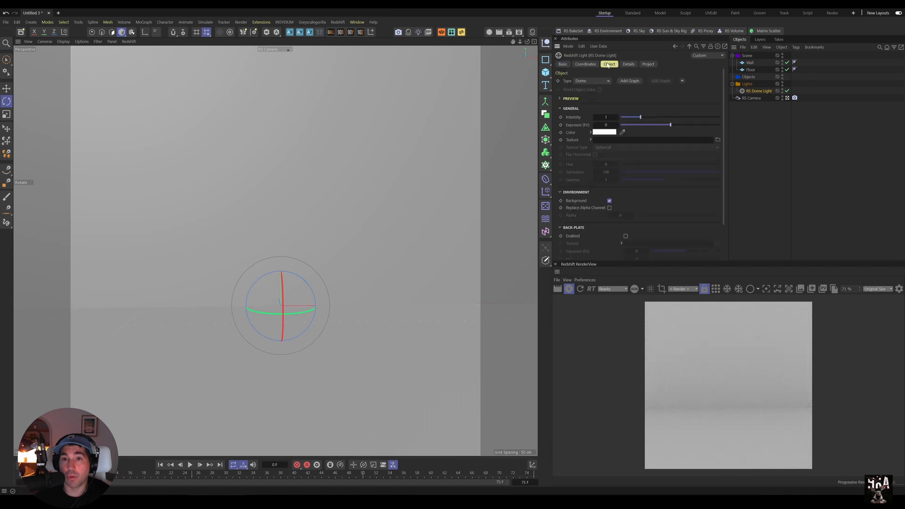
{"action": "left_click", "coordinate": [717, 140]}
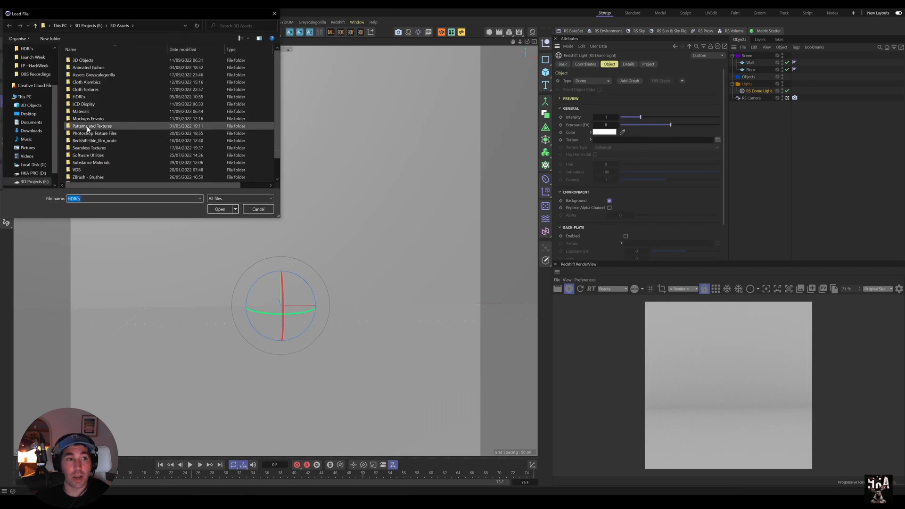
{"action": "double_click", "coordinate": [87, 111]}
Add an HDRI Link tag to the RS Dome Light so it supplies the light's texture
{"action": "left_click", "coordinate": [461, 32]}
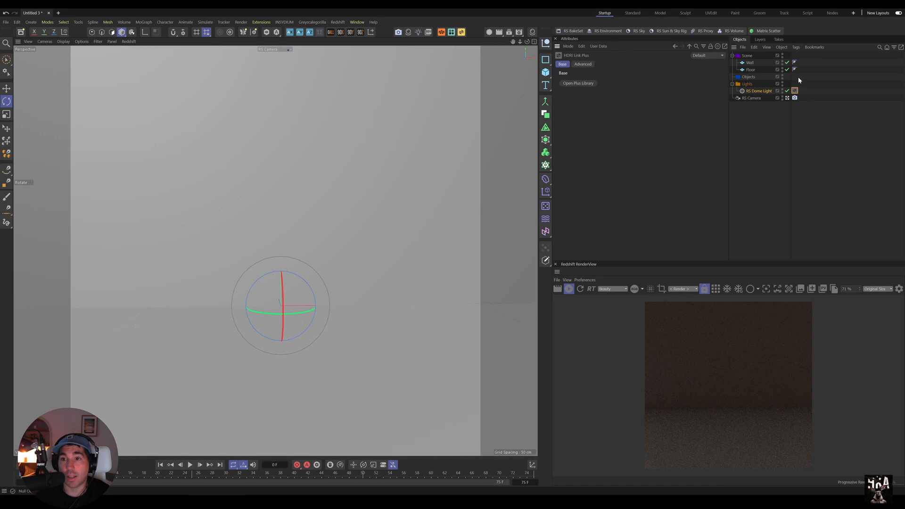
{"action": "left_click", "coordinate": [759, 92]}
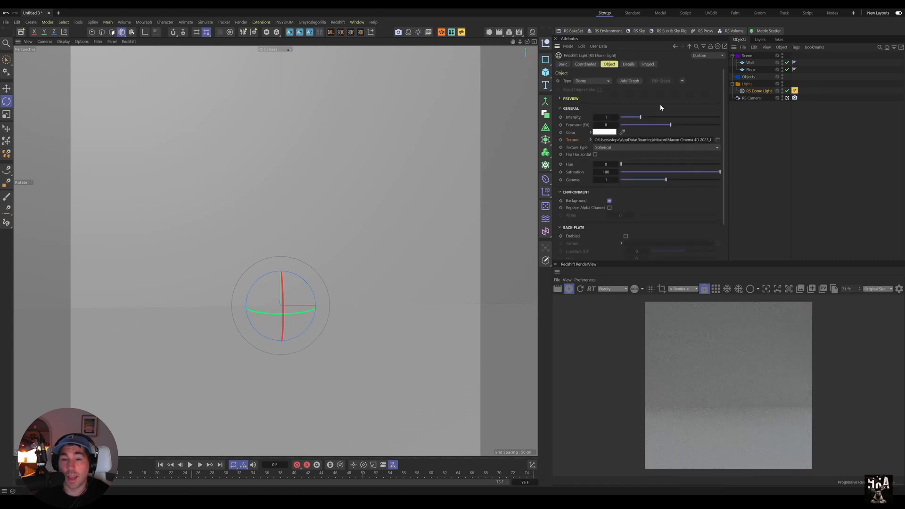
Save the starter scene as the default scene and close the Untitled 3 project without saving its changes
{"action": "left_click_drag", "start_coordinate": [775, 139], "coordinate": [744, 54]}
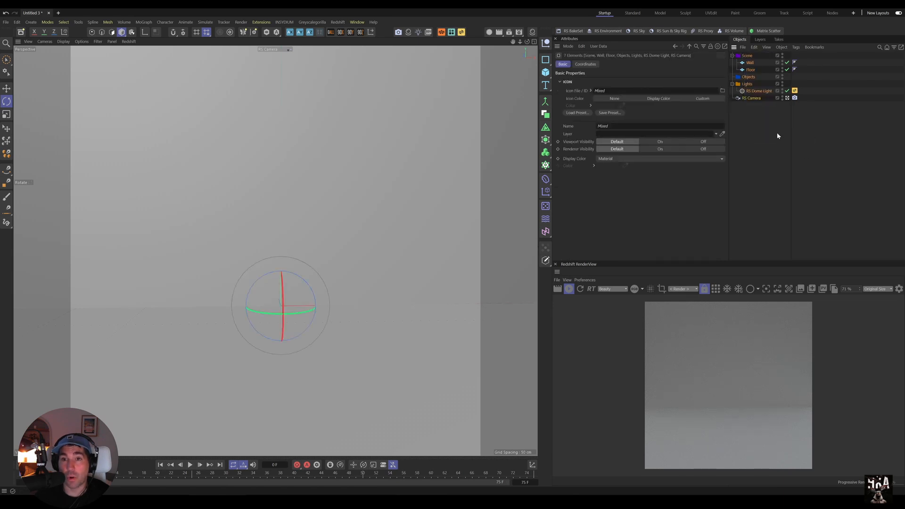
{"action": "left_click", "coordinate": [356, 22]}
{"action": "mouse_move", "coordinate": [366, 39]}
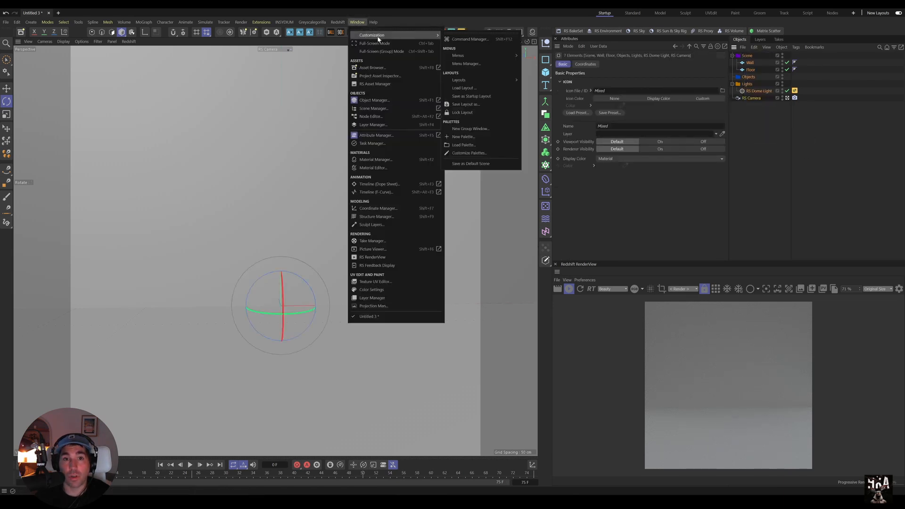
{"action": "left_click", "coordinate": [486, 164]}
{"action": "left_click", "coordinate": [49, 13]}
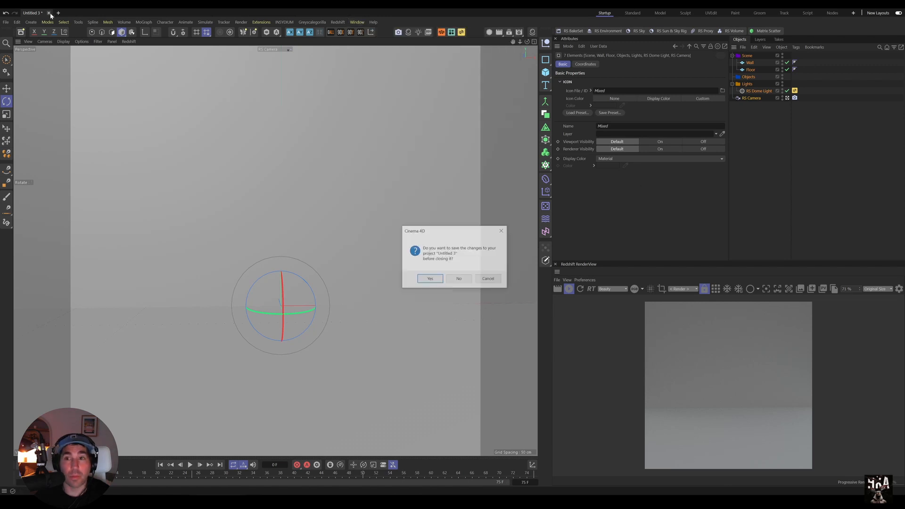
{"action": "left_click", "coordinate": [459, 279]}
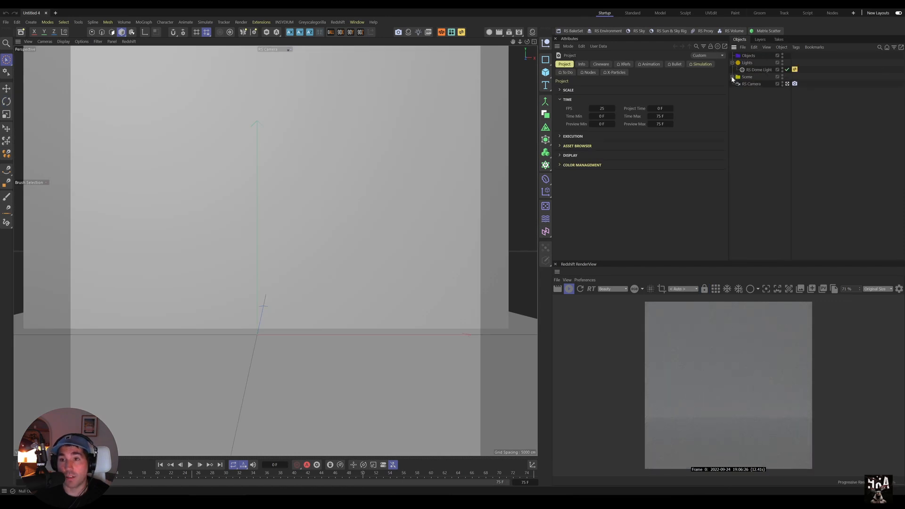
Add a cube, raised slightly along the vertical axis, as a child of the Objects null
{"action": "left_click", "coordinate": [732, 76]}
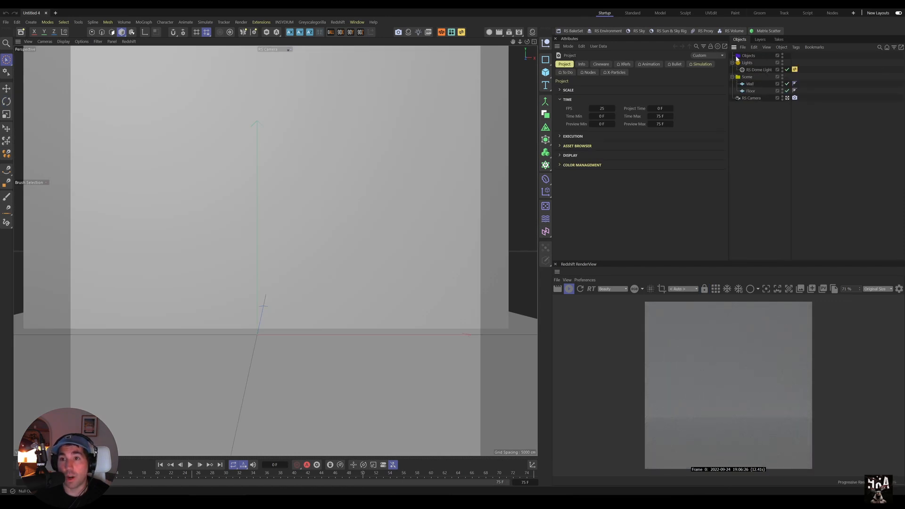
{"action": "left_click", "coordinate": [738, 57]}
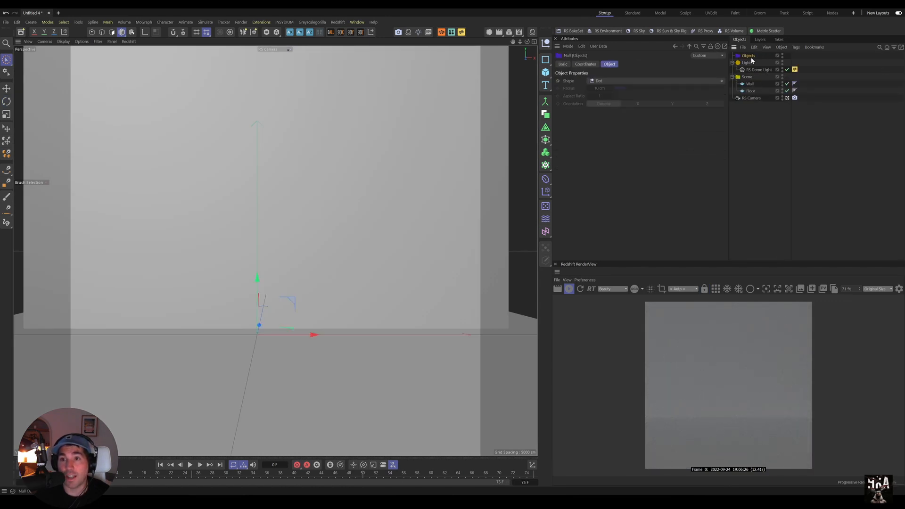
{"action": "left_click", "coordinate": [545, 72]}
{"action": "left_click_drag", "start_coordinate": [256, 273], "coordinate": [258, 261]}
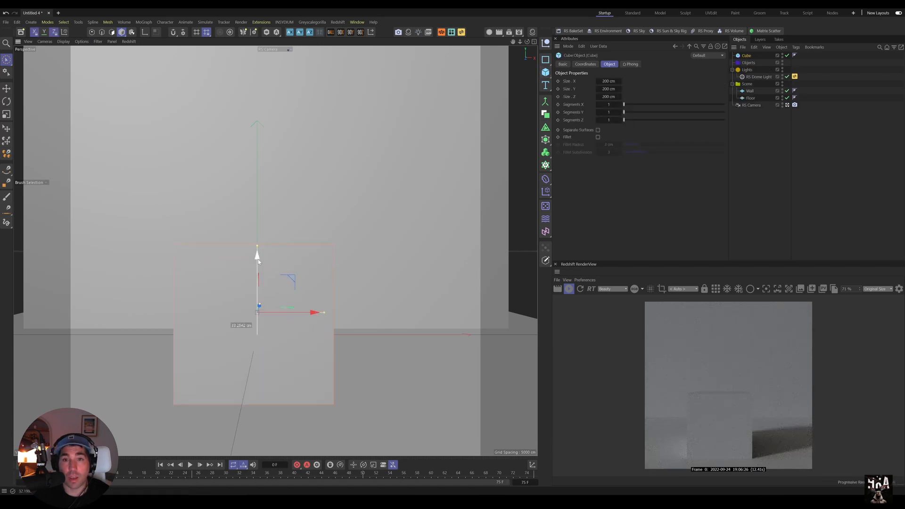
{"action": "left_click_drag", "start_coordinate": [746, 56], "coordinate": [748, 63]}
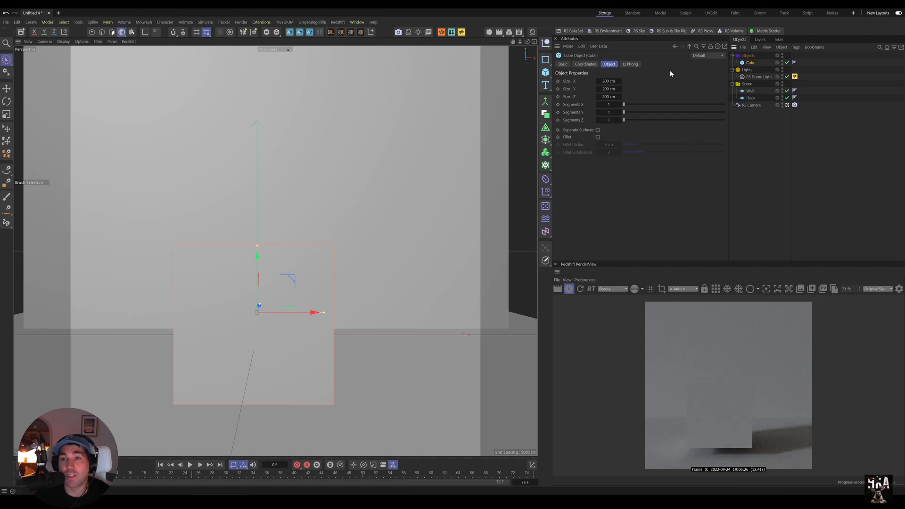
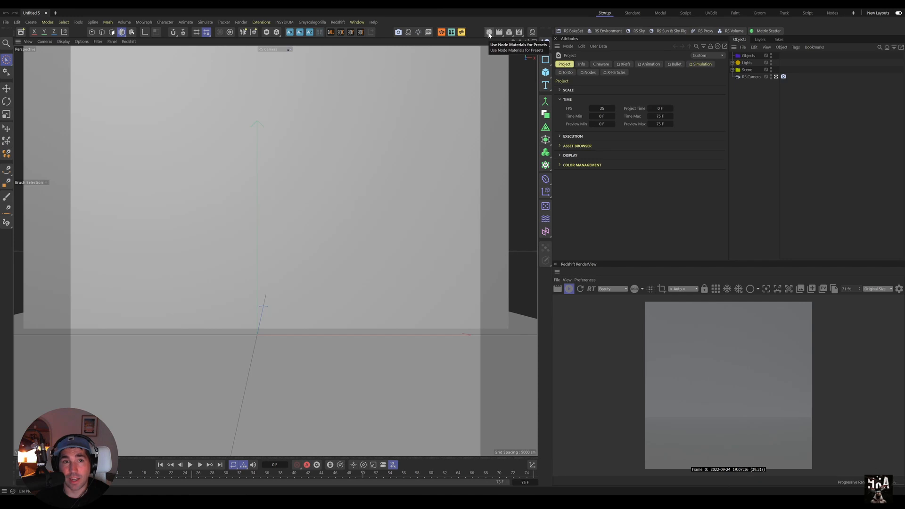
Check the Node Materials for Presets option in the Redshift renderer preferences, leaving the settings as they are
{"action": "left_click", "coordinate": [6, 22]}
{"action": "mouse_move", "coordinate": [16, 23]}
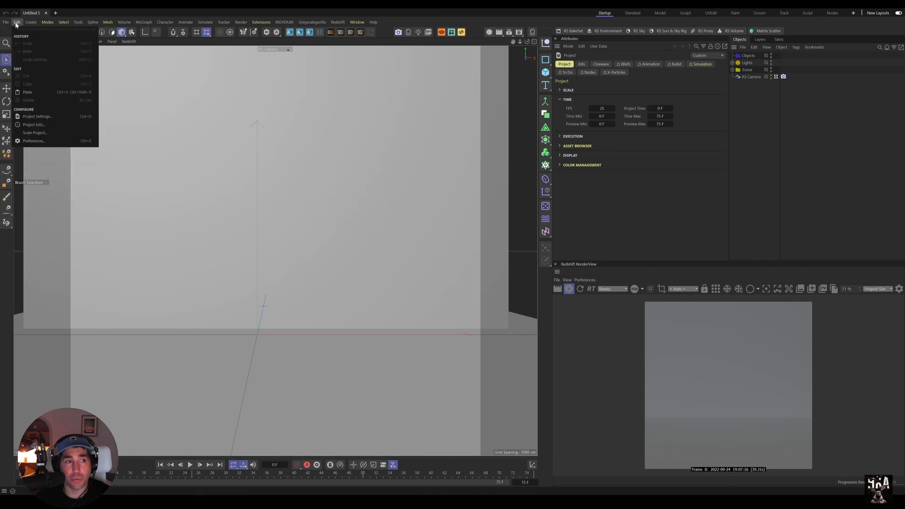
{"action": "left_click", "coordinate": [35, 143]}
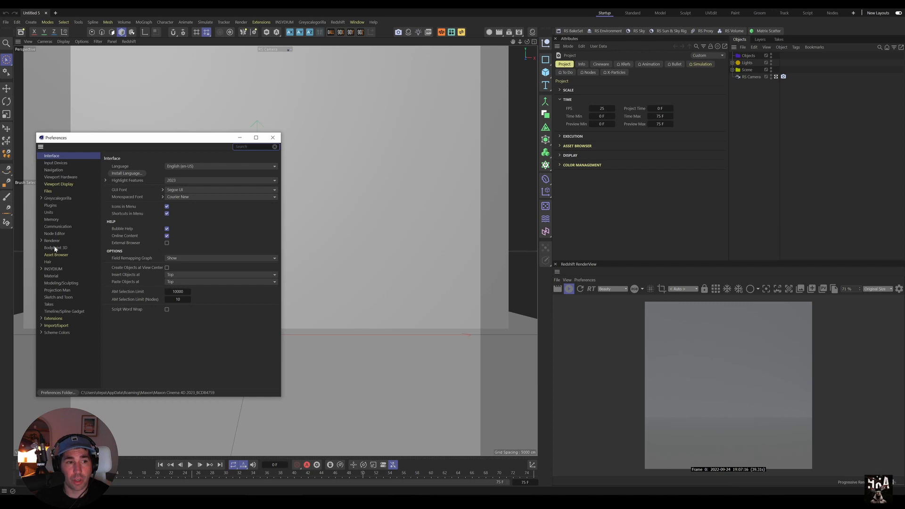
{"action": "left_click", "coordinate": [41, 241]}
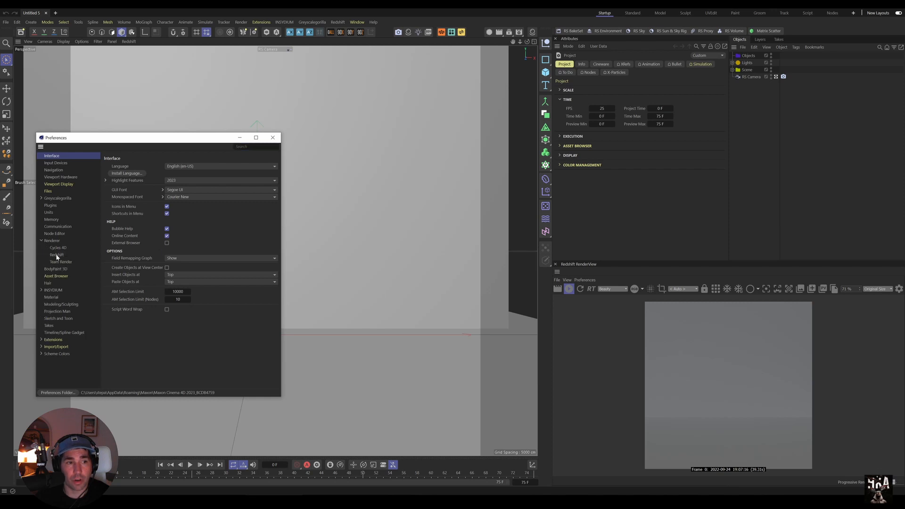
{"action": "left_click", "coordinate": [57, 255]}
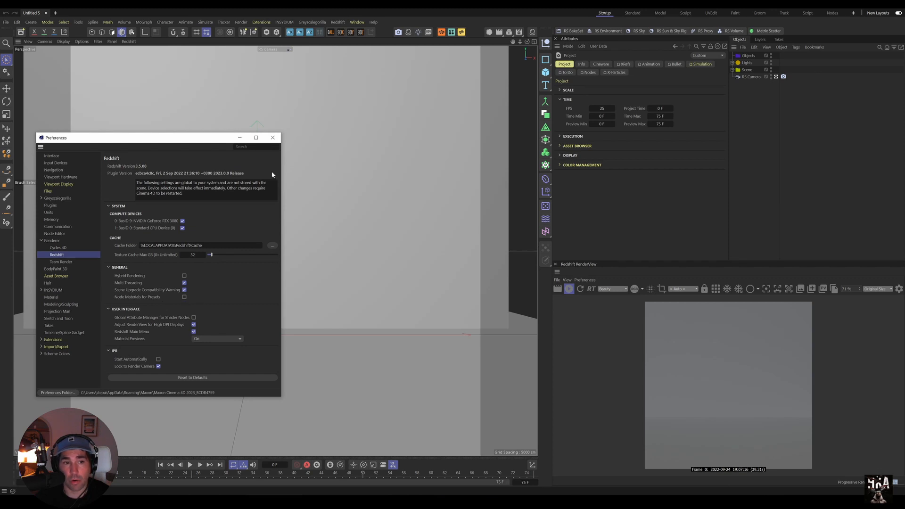
{"action": "left_click", "coordinate": [273, 137]}
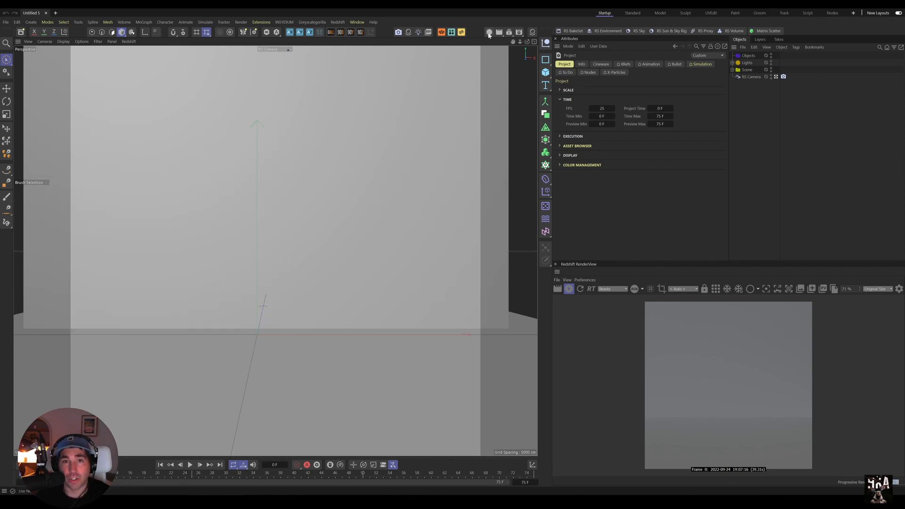
Find the Use Node Materials for Presets command by filtering for "node ma" and add it to the main icon palette
{"action": "left_click", "coordinate": [356, 22]}
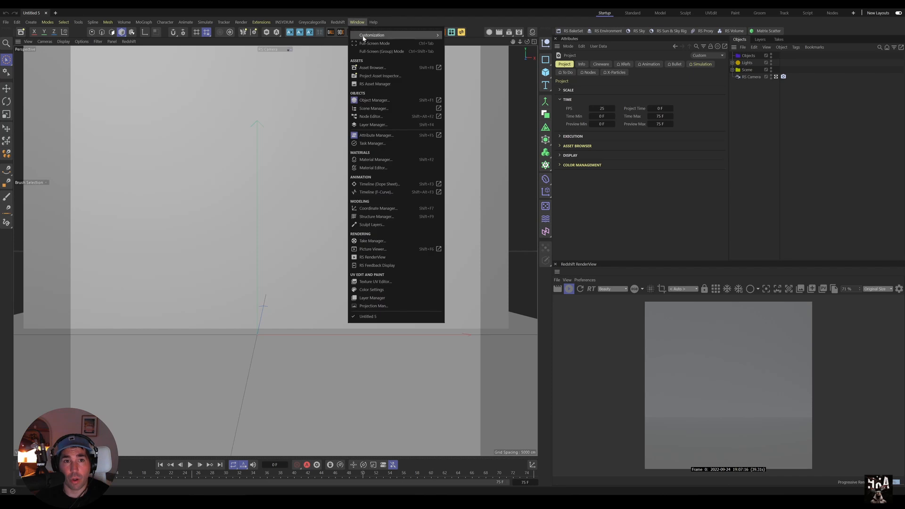
{"action": "mouse_move", "coordinate": [363, 37]}
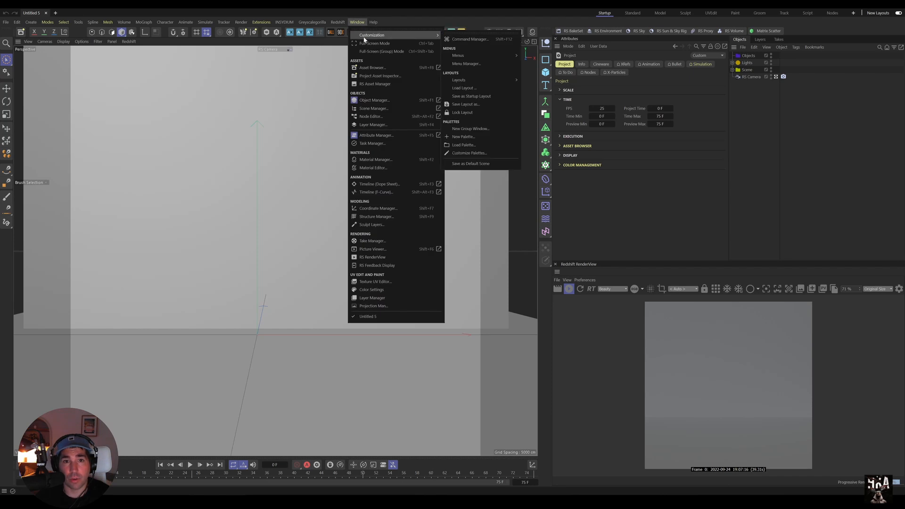
{"action": "left_click", "coordinate": [469, 153]}
{"action": "type", "text": "no"}
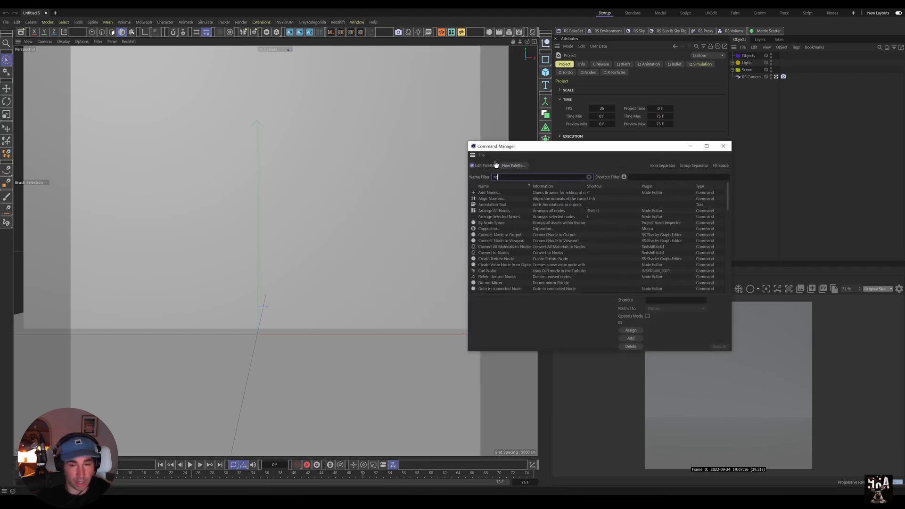
{"action": "type", "text": "de ma"}
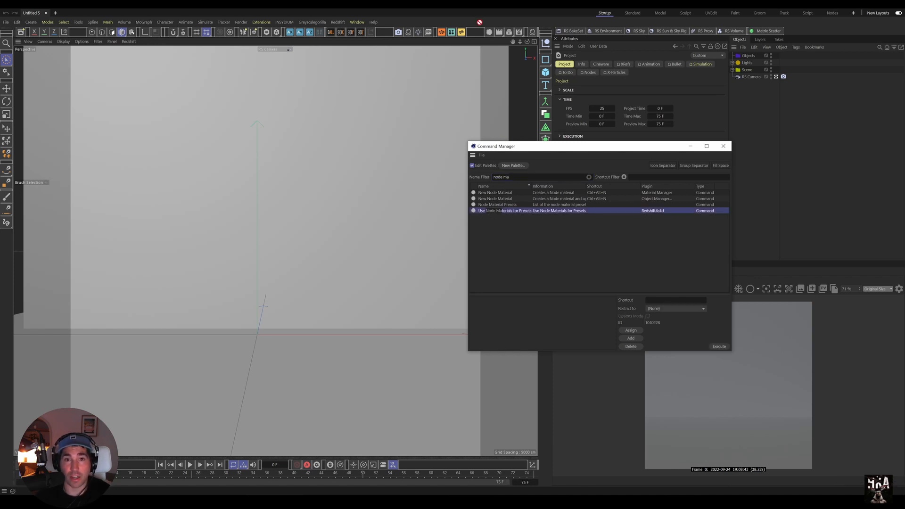
{"action": "left_click", "coordinate": [723, 146]}
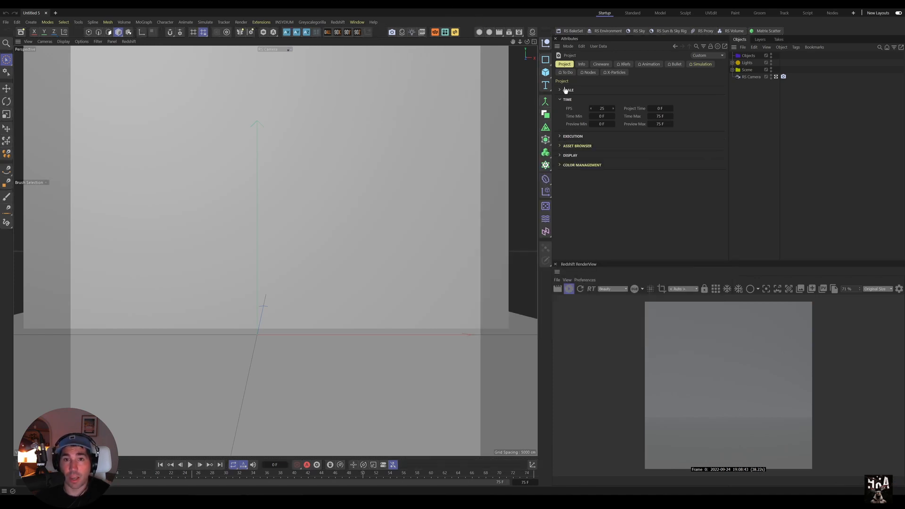
Create a Redshift Standard material of the shader graph type and open its shader graph for editing
{"action": "left_click", "coordinate": [402, 31]}
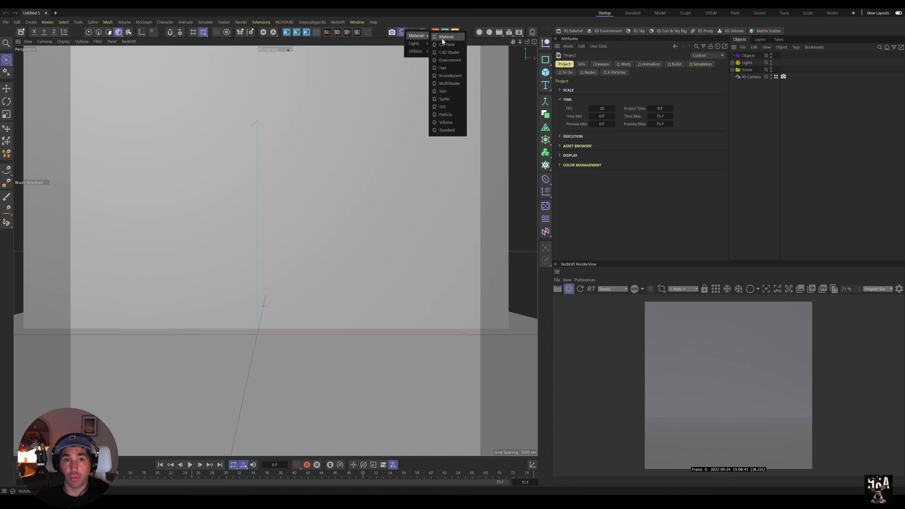
{"action": "left_click", "coordinate": [450, 136]}
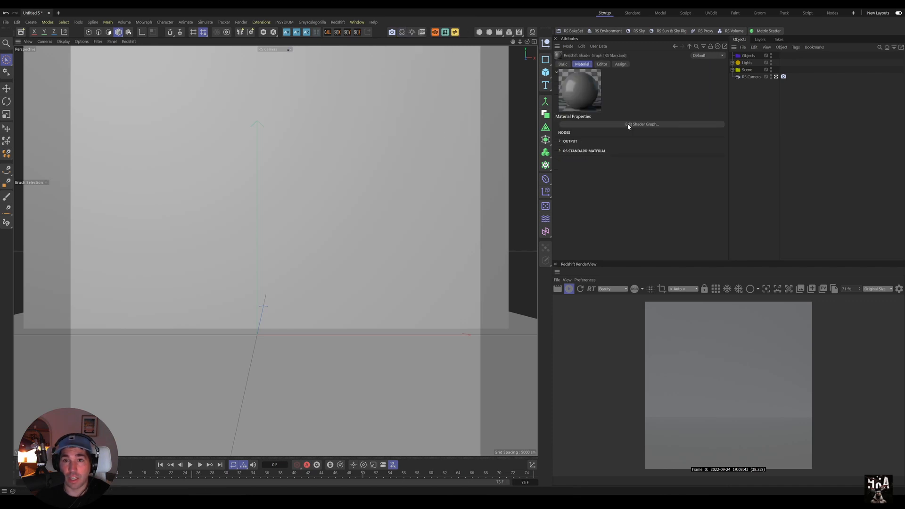
{"action": "left_click", "coordinate": [640, 125]}
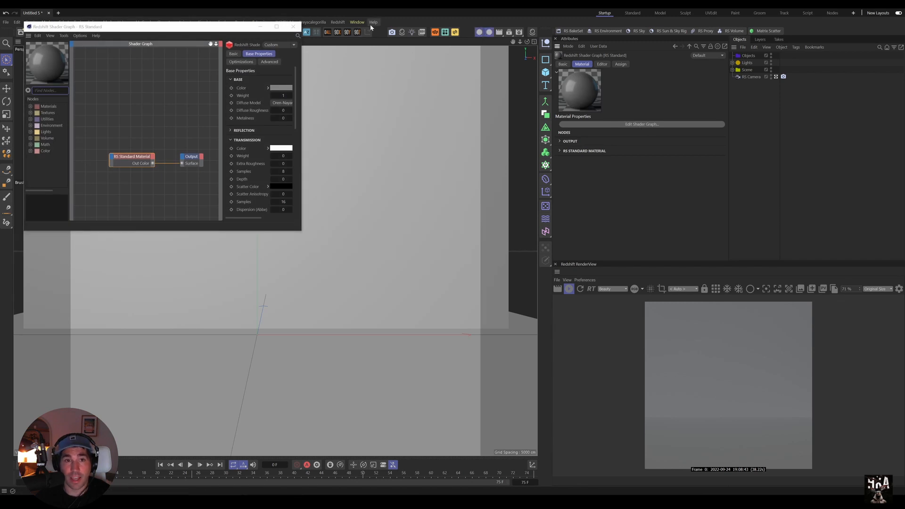
With node materials enabled for presets, create a second Redshift Standard material and show its base color in the Node Editor
{"action": "left_click", "coordinate": [337, 22]}
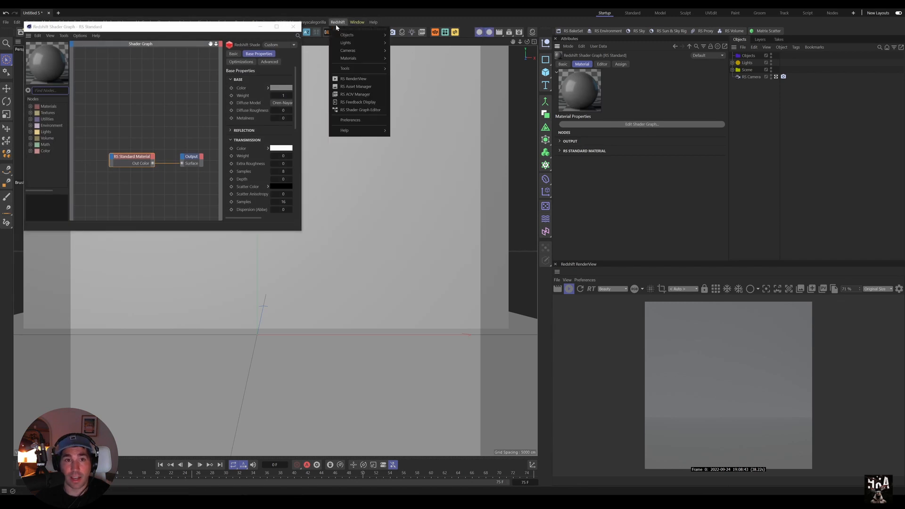
{"action": "left_click", "coordinate": [402, 31]}
{"action": "mouse_move", "coordinate": [417, 36]}
{"action": "left_click", "coordinate": [447, 130]}
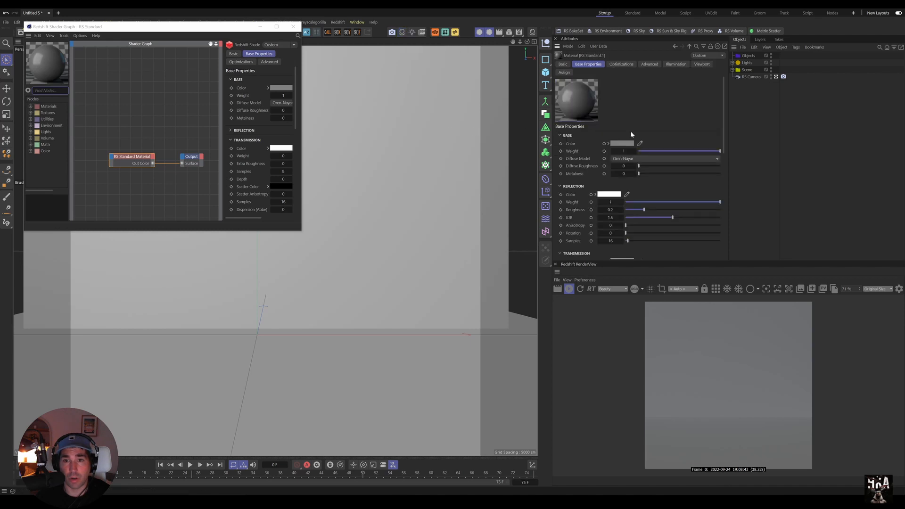
{"action": "left_click", "coordinate": [604, 144]}
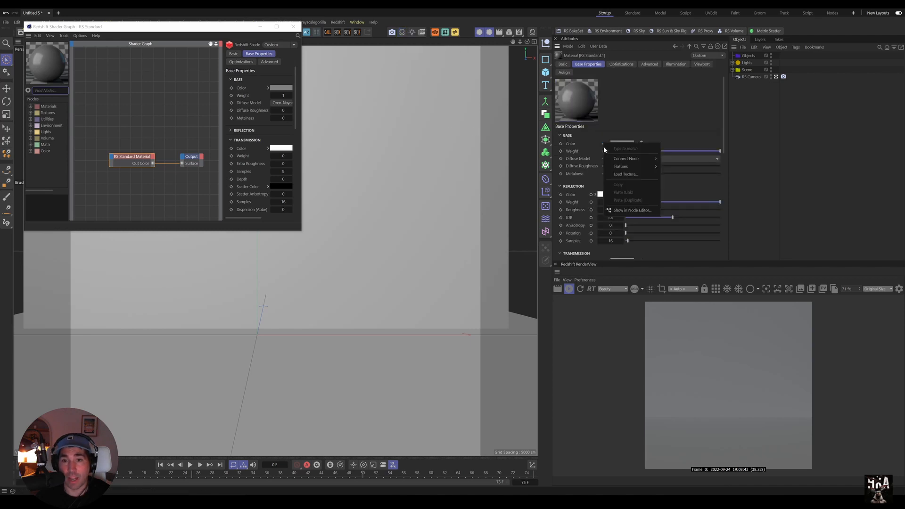
{"action": "left_click", "coordinate": [630, 210]}
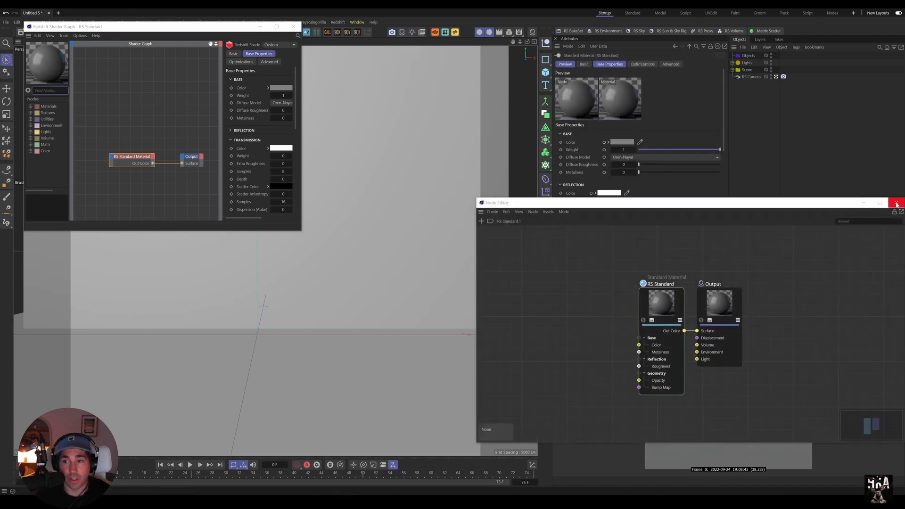
Close the Node Editor and enlarge the Redshift shader graph window
{"action": "left_click", "coordinate": [895, 202]}
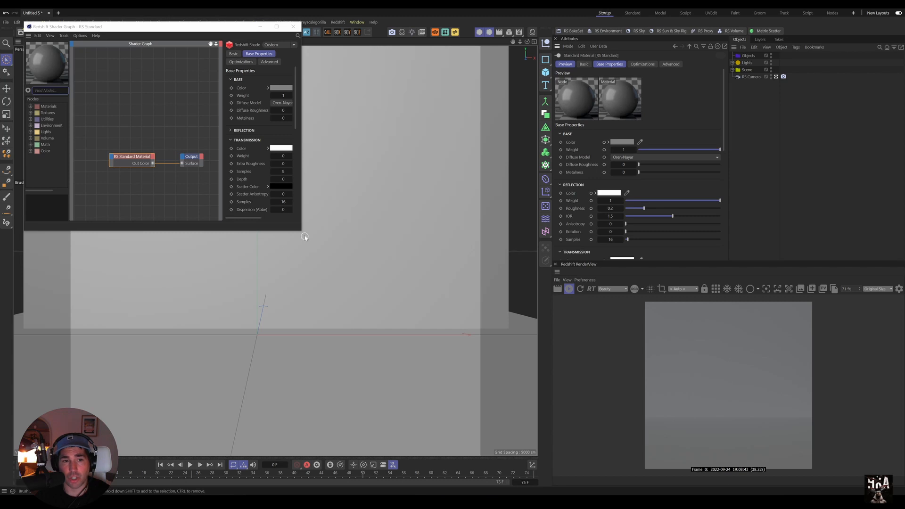
{"action": "left_click_drag", "start_coordinate": [303, 231], "coordinate": [408, 286]}
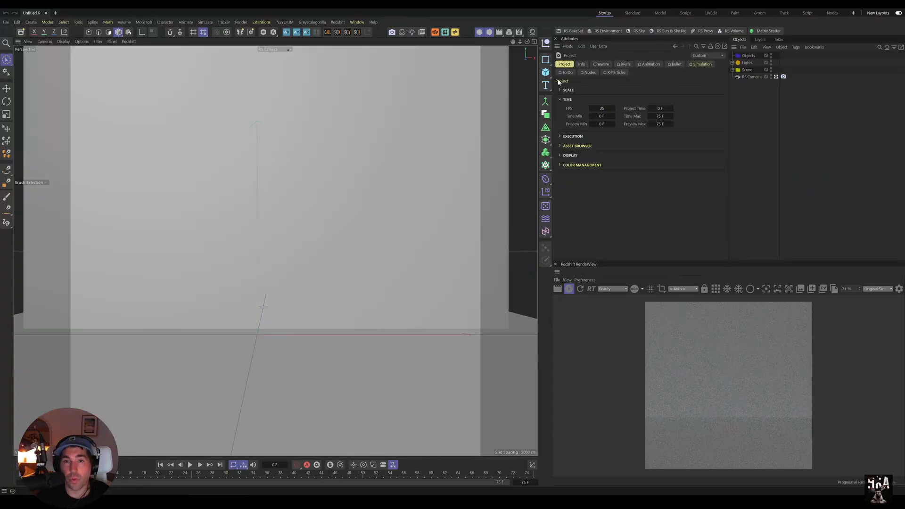
Add a 200 cm cube to the scene and place a copy of it beside the floor plane
{"action": "left_click", "coordinate": [547, 74]}
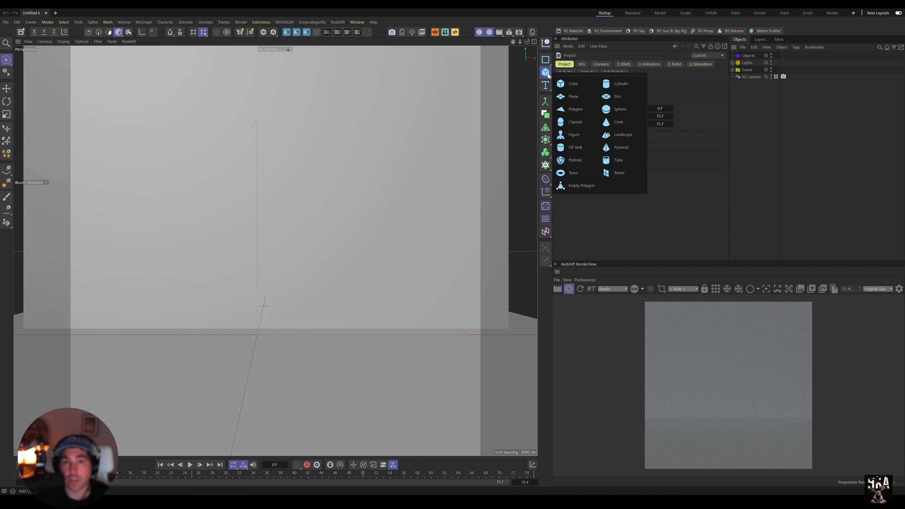
{"action": "left_click", "coordinate": [569, 87]}
{"action": "scroll", "coordinate": [374, 258], "scroll_direction": "down", "scroll_amount": 5}
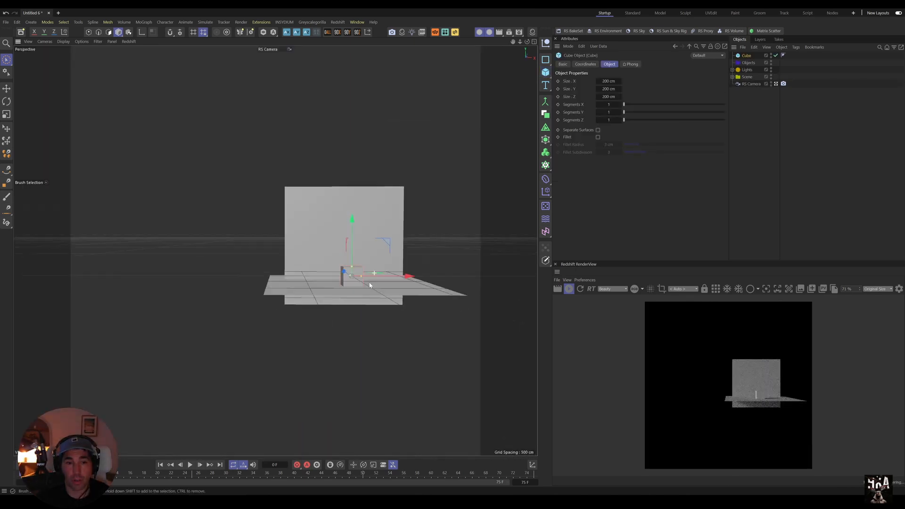
{"action": "left_click_drag", "start_coordinate": [369, 283], "coordinate": [246, 286], "text": "alt"}
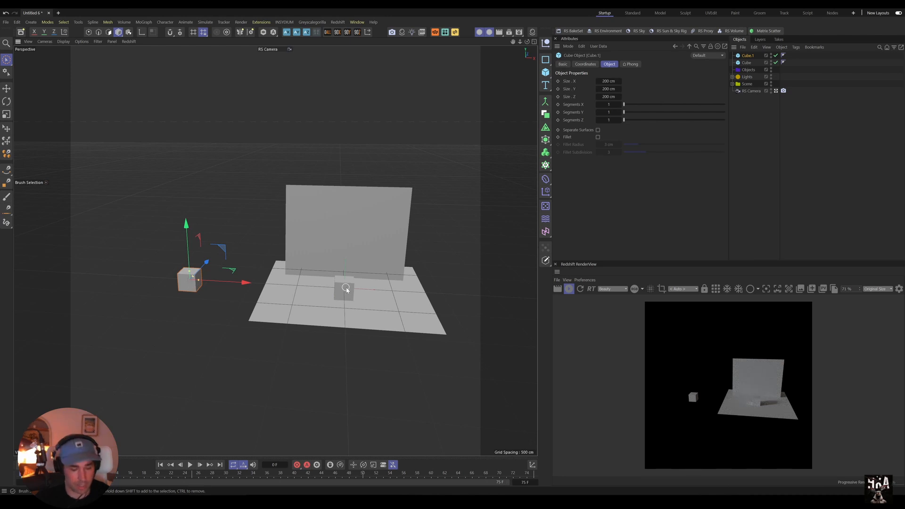
Use the Move, Rotate and Scale tools on the copied cube, tilting it and enlarging it to about 511 cm per side
{"action": "key", "text": "v"}
{"action": "left_click", "coordinate": [6, 90]}
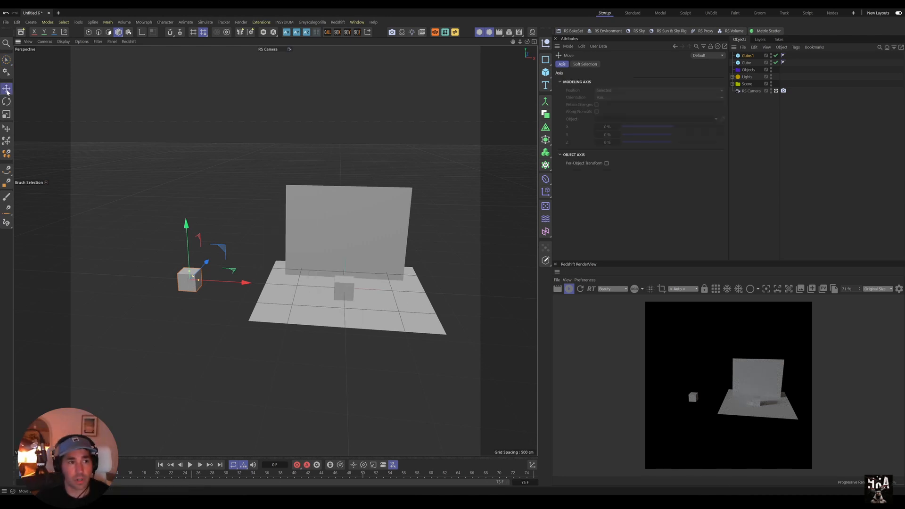
{"action": "key", "text": "r"}
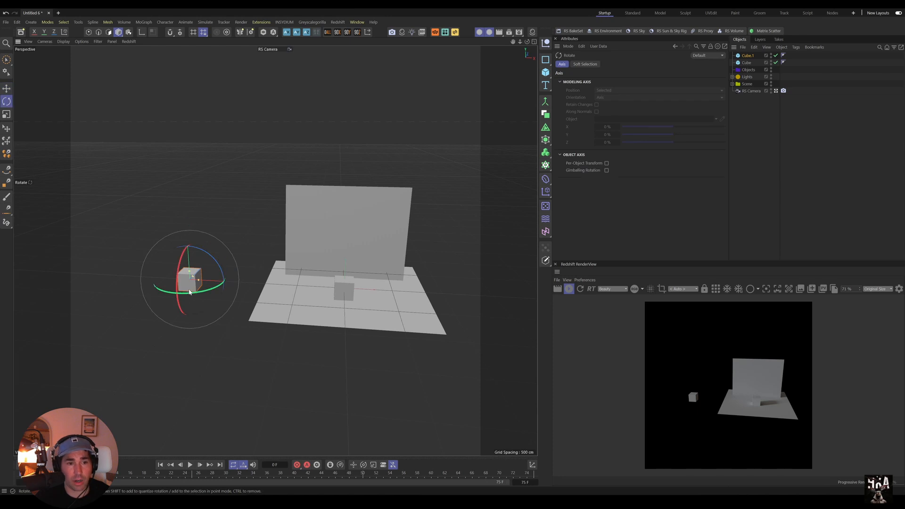
{"action": "key", "text": "t"}
{"action": "key", "text": "e"}
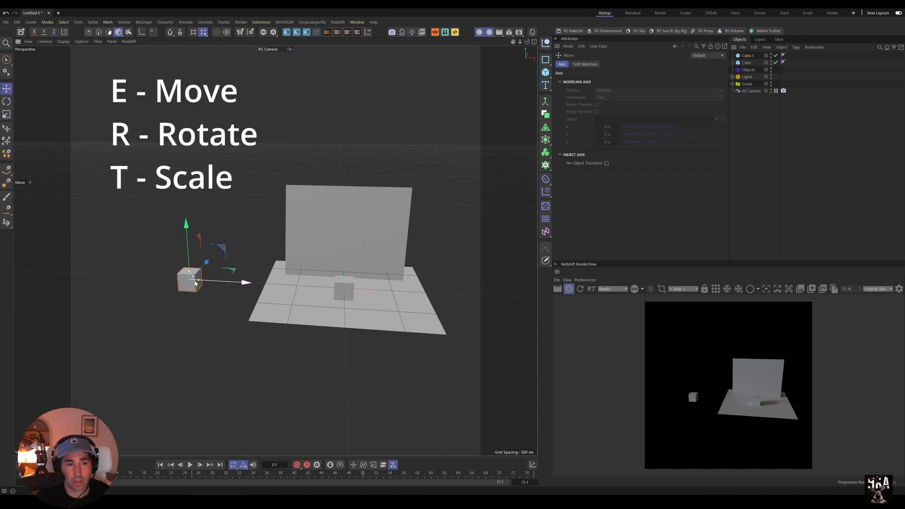
{"action": "mouse_move", "coordinate": [241, 286]}
{"action": "left_mouse_down"}
{"action": "mouse_move", "coordinate": [270, 286]}
{"action": "mouse_move", "coordinate": [209, 277]}
{"action": "mouse_move", "coordinate": [211, 264]}
{"action": "mouse_move", "coordinate": [231, 291]}
{"action": "mouse_move", "coordinate": [230, 276]}
{"action": "left_mouse_up"}
{"action": "key", "text": "r"}
{"action": "key", "text": "t"}
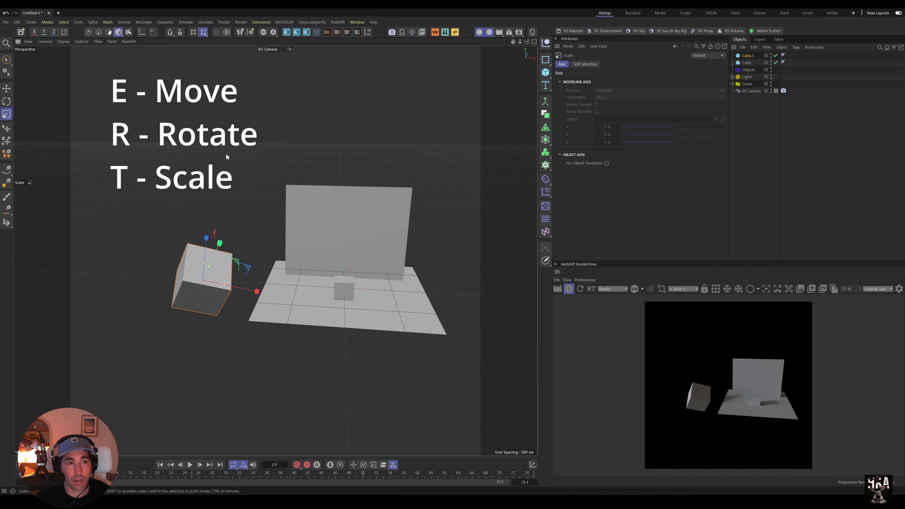
Set the large cube's segments to 9 in X and 14 in Y and Z, and make it editable
{"action": "left_click", "coordinate": [749, 56]}
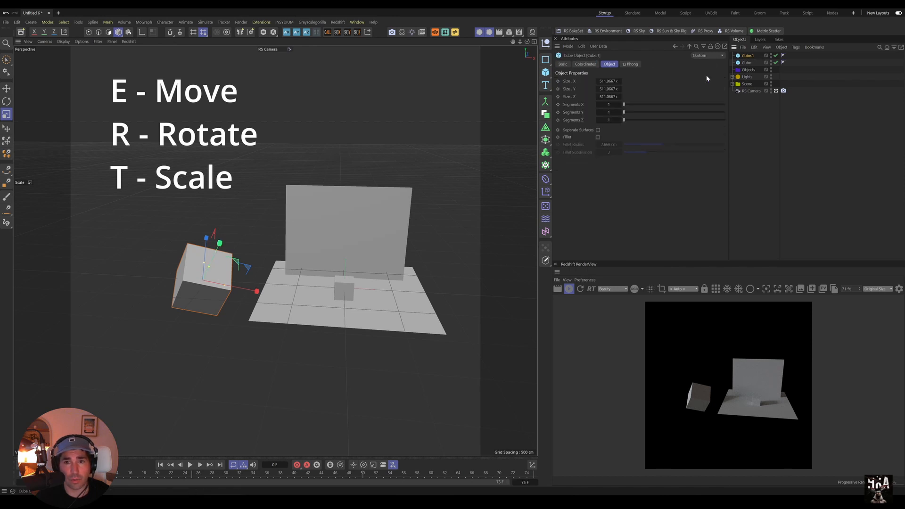
{"action": "left_click_drag", "start_coordinate": [659, 112], "coordinate": [692, 112]}
{"action": "left_click_drag", "start_coordinate": [624, 120], "coordinate": [692, 121]}
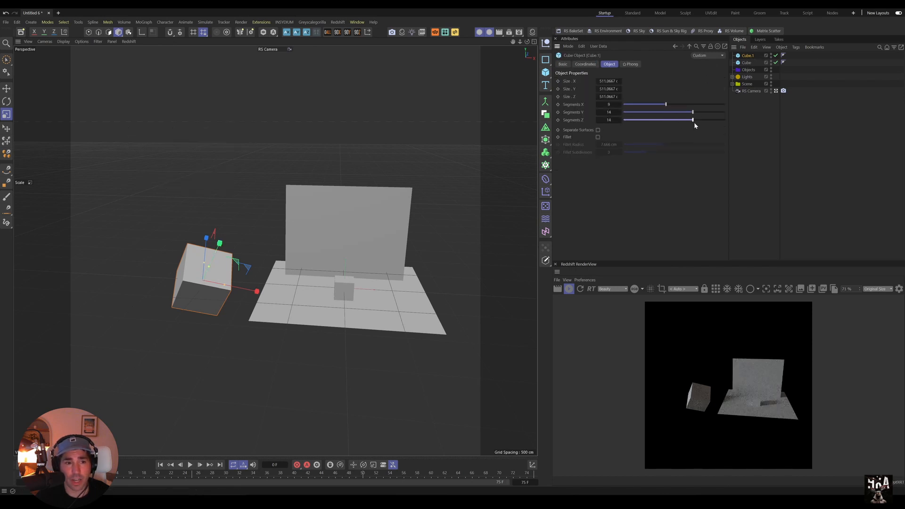
{"action": "key", "text": "c"}
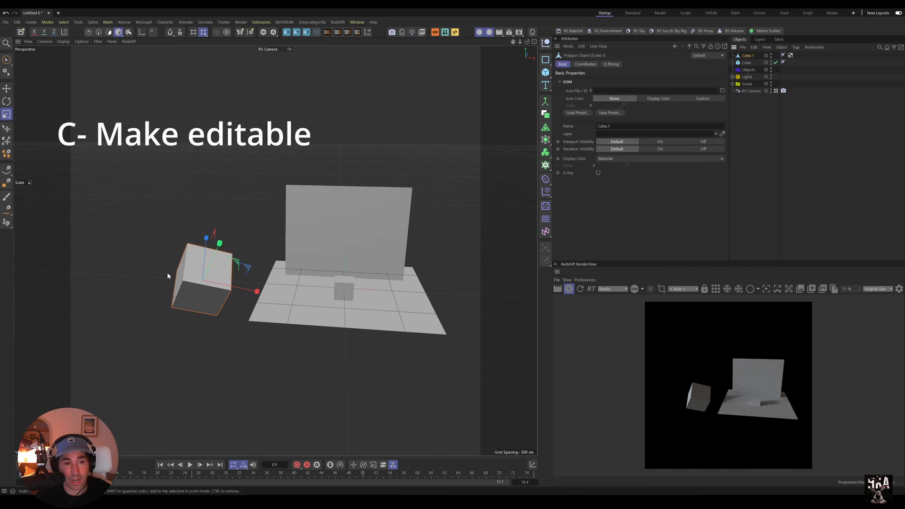
Display the objects with shaded wireframe lines and bring the large cube into close view
{"action": "key", "text": "n"}
{"action": "key", "text": "d"}
{"action": "right_click_drag", "start_coordinate": [183, 282], "coordinate": [302, 295], "text": "alt"}
{"action": "left_click_drag", "start_coordinate": [231, 298], "coordinate": [285, 303], "text": "alt"}
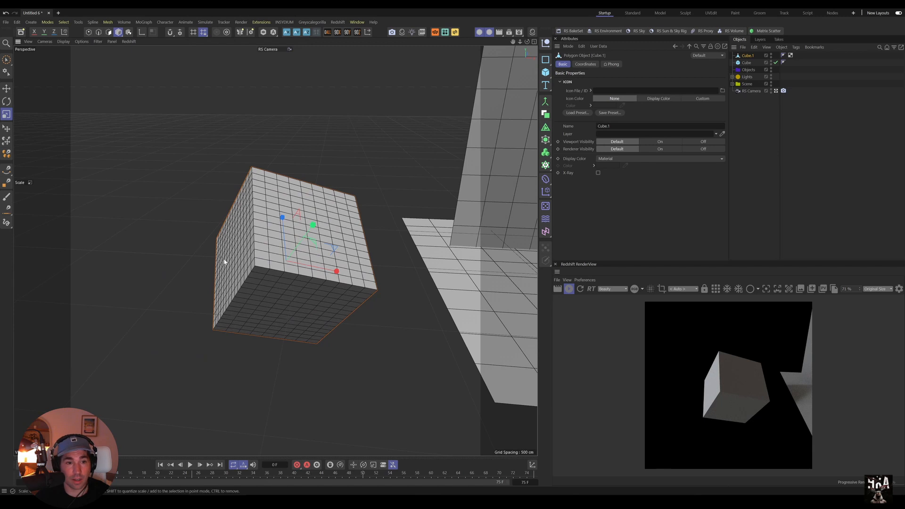
Select three spaced, parallel polygon loops around the large cube in polygon mode using Loop Selection
{"action": "left_click", "coordinate": [108, 32]}
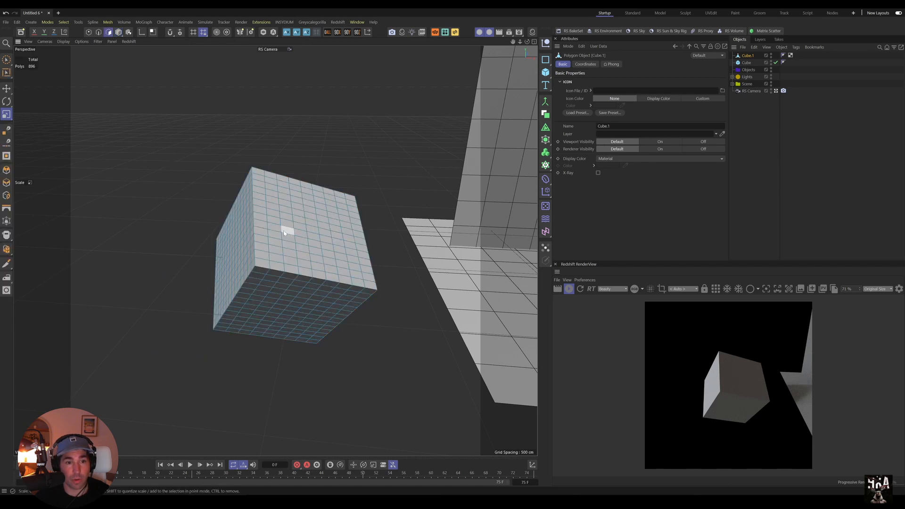
{"action": "key", "text": "u"}
{"action": "key", "text": "l"}
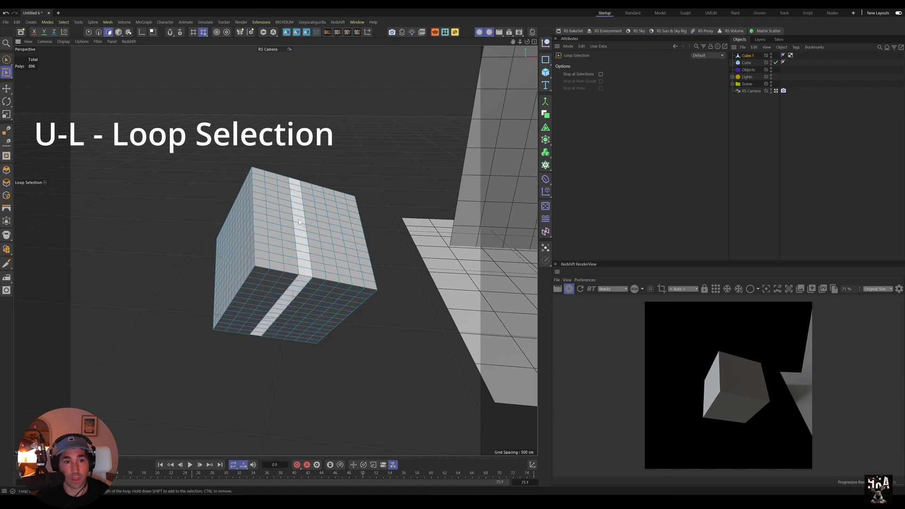
{"action": "left_click", "coordinate": [298, 234]}
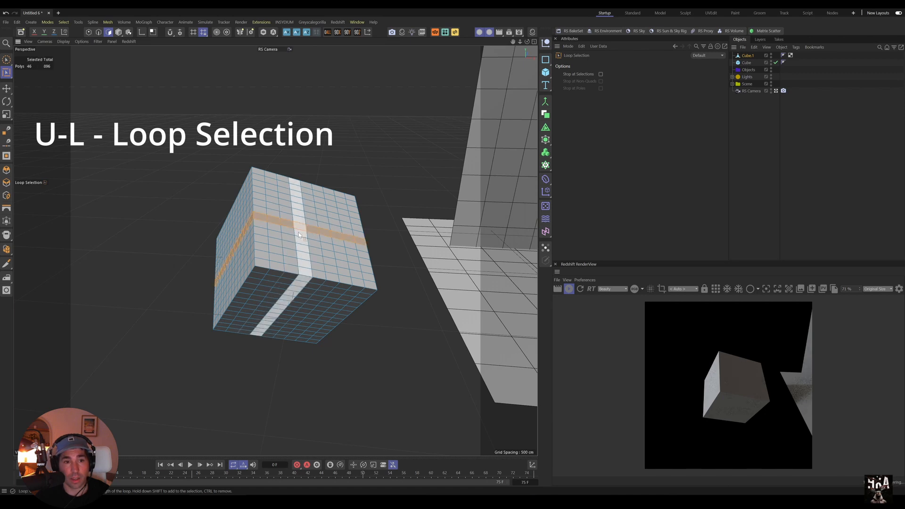
{"action": "left_click", "coordinate": [282, 254], "text": "shift"}
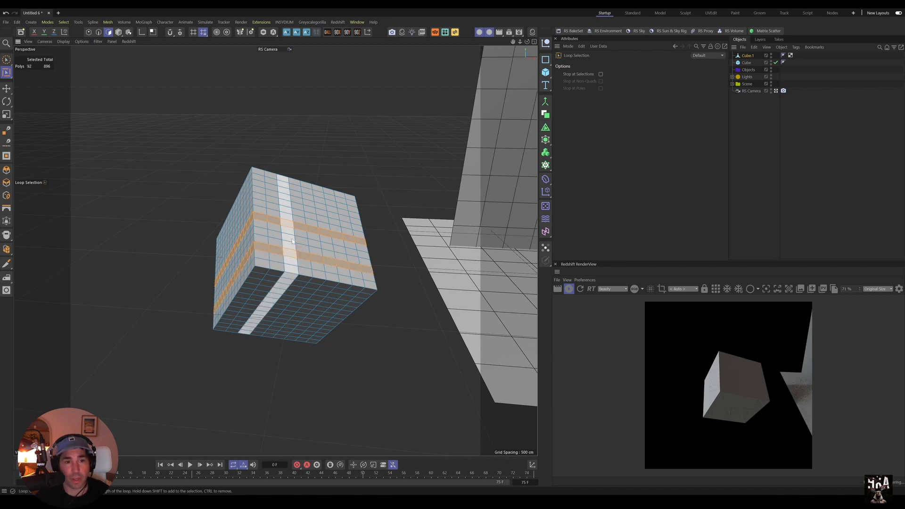
{"action": "left_click", "coordinate": [285, 232], "text": "shift"}
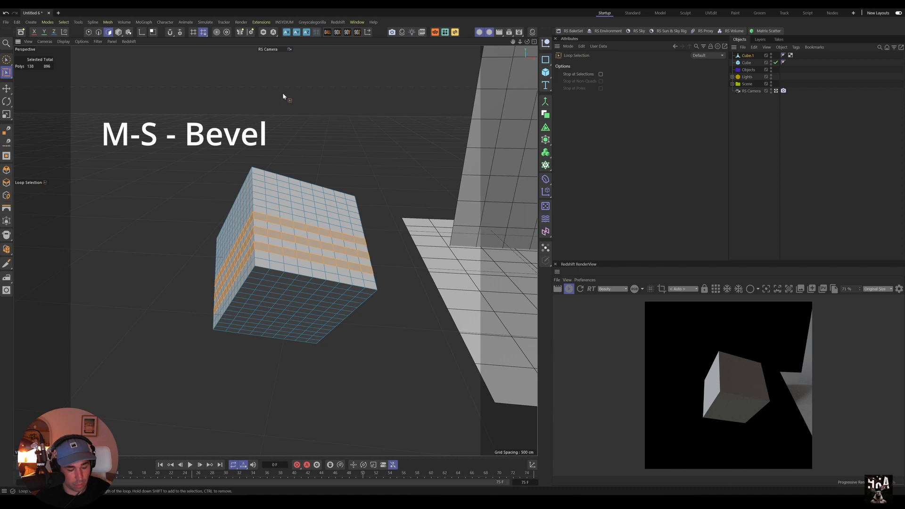
Bevel the three selected loops with an extrusion of about 69.5 cm and extrude the selected faces outward about 547 cm
{"action": "key", "text": "m"}
{"action": "key", "text": "s"}
{"action": "mouse_move", "coordinate": [287, 223]}
{"action": "left_mouse_down"}
{"action": "mouse_move", "coordinate": [302, 203]}
{"action": "mouse_move", "coordinate": [285, 230]}
{"action": "left_mouse_up"}
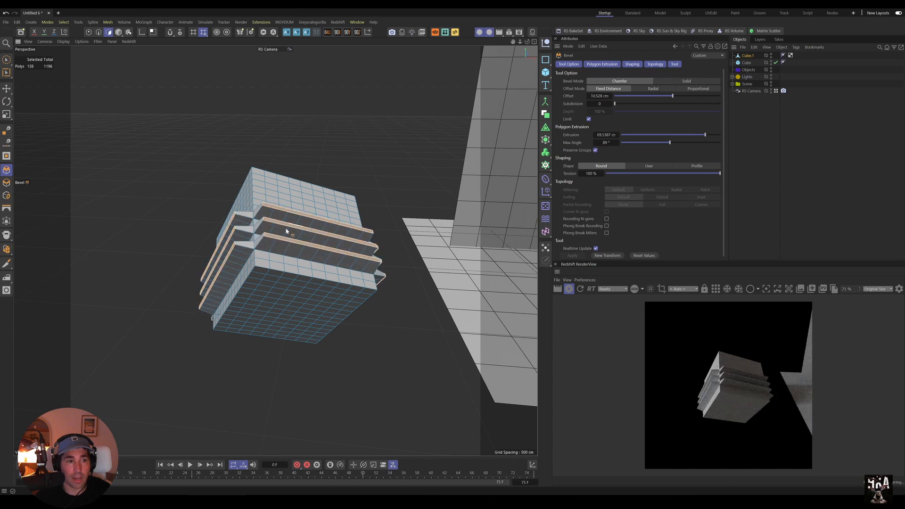
{"action": "left_click", "coordinate": [6, 183]}
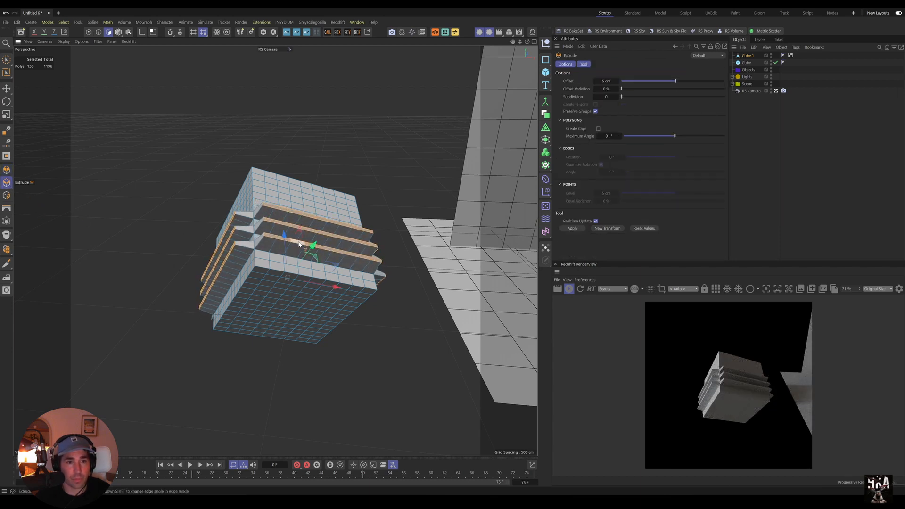
{"action": "left_click_drag", "start_coordinate": [300, 244], "coordinate": [208, 351]}
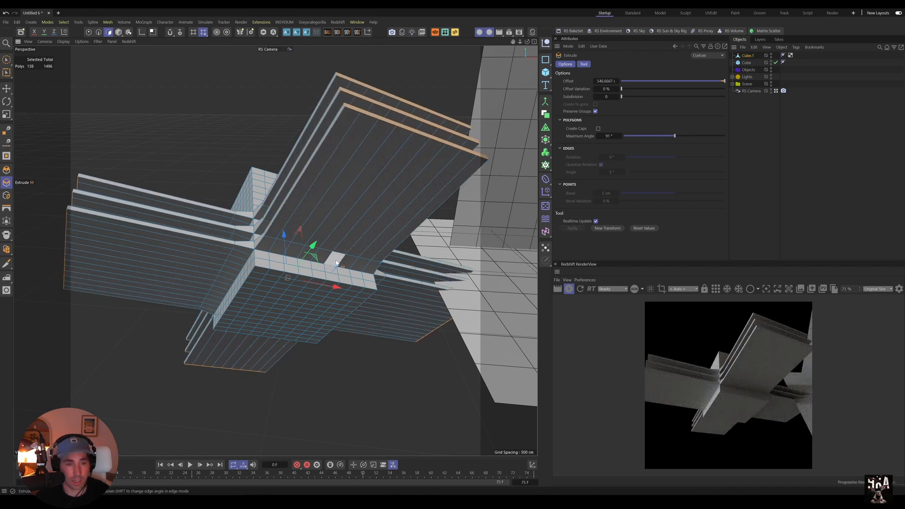
Deselect the extruded polygons in favor of model mode, and frame the small cube standing on the floor plane
{"action": "scroll", "coordinate": [332, 253], "scroll_direction": "down", "scroll_amount": 8}
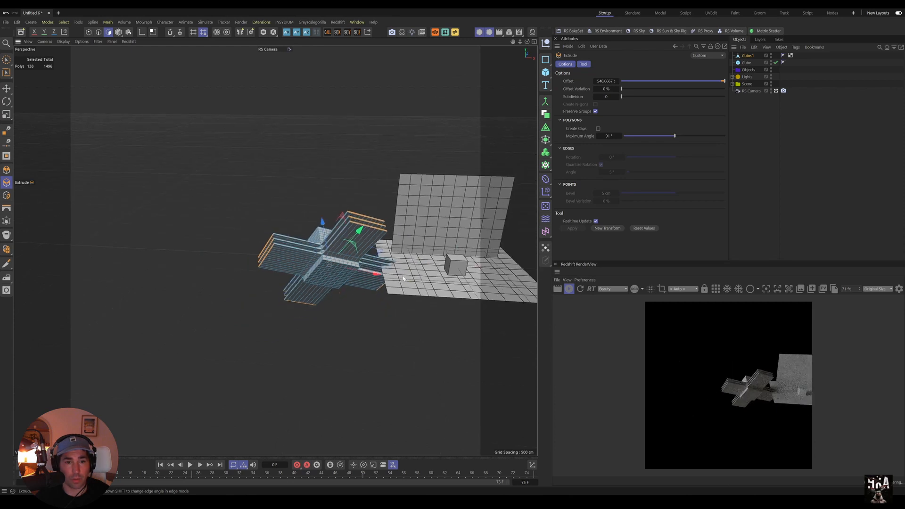
{"action": "middle_click_drag", "start_coordinate": [433, 269], "coordinate": [327, 274], "text": "alt"}
{"action": "right_click_drag", "start_coordinate": [309, 275], "coordinate": [370, 290], "text": "alt"}
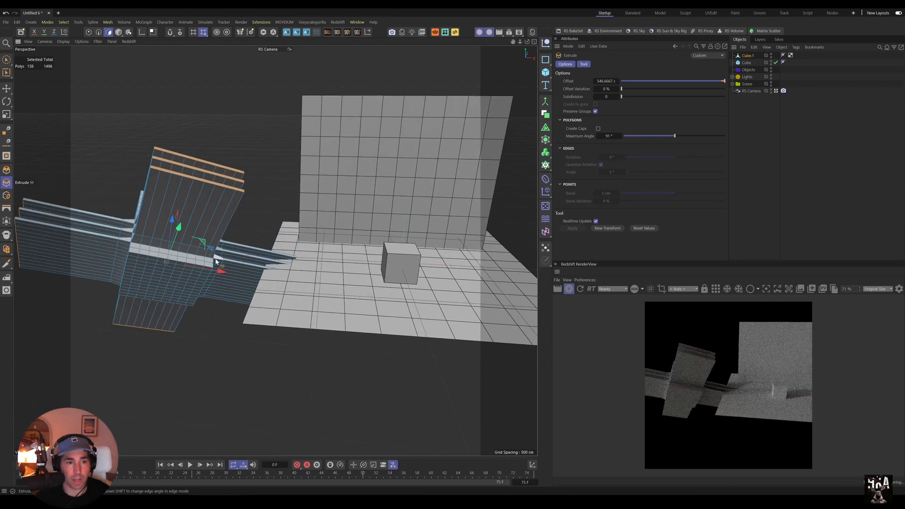
{"action": "left_click_drag", "start_coordinate": [215, 259], "coordinate": [264, 226], "text": "alt"}
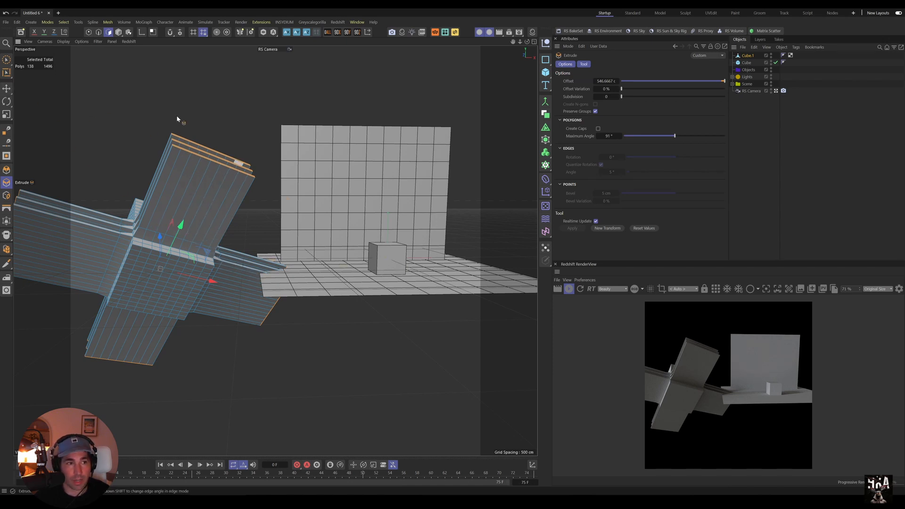
{"action": "left_click", "coordinate": [7, 89]}
{"action": "left_click", "coordinate": [391, 258]}
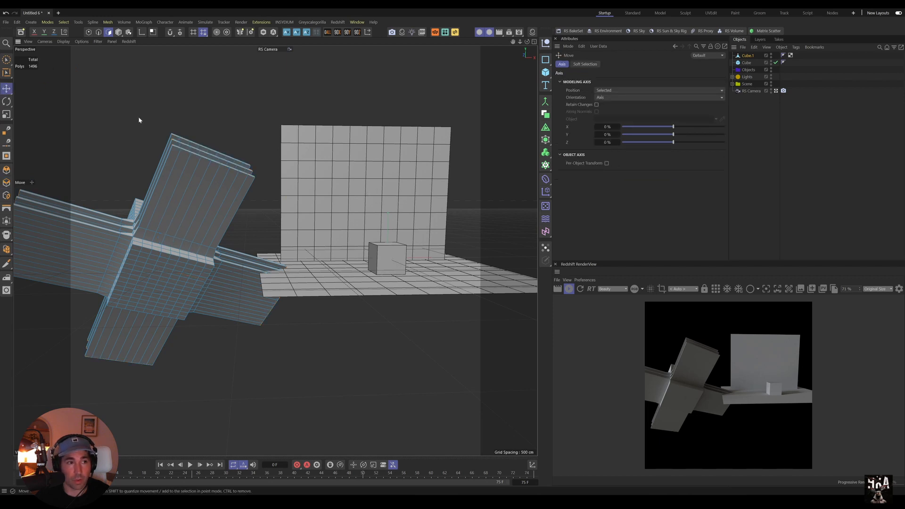
{"action": "left_click", "coordinate": [119, 32]}
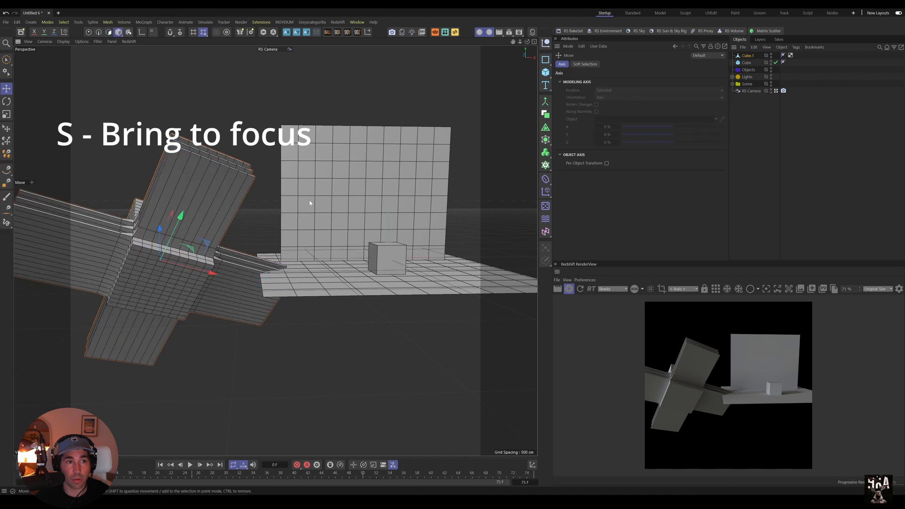
{"action": "left_click", "coordinate": [358, 232]}
{"action": "left_click", "coordinate": [384, 266]}
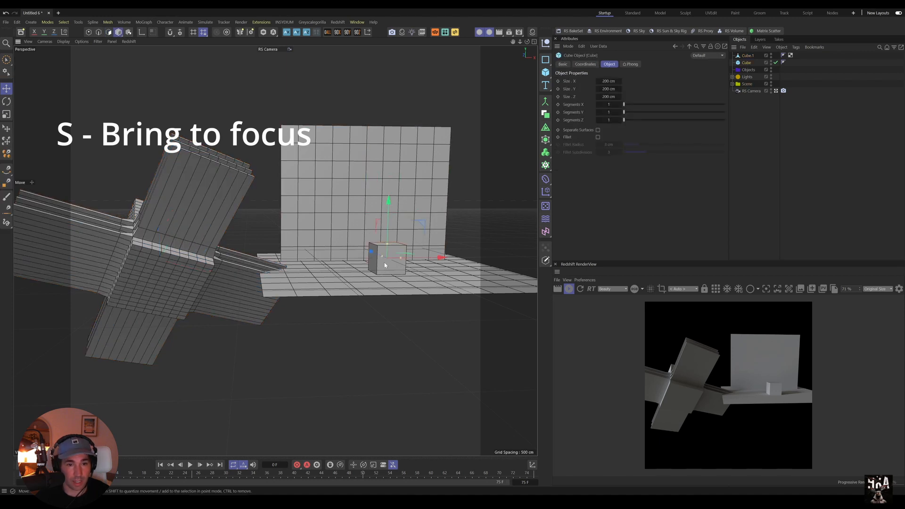
{"action": "key", "text": "s"}
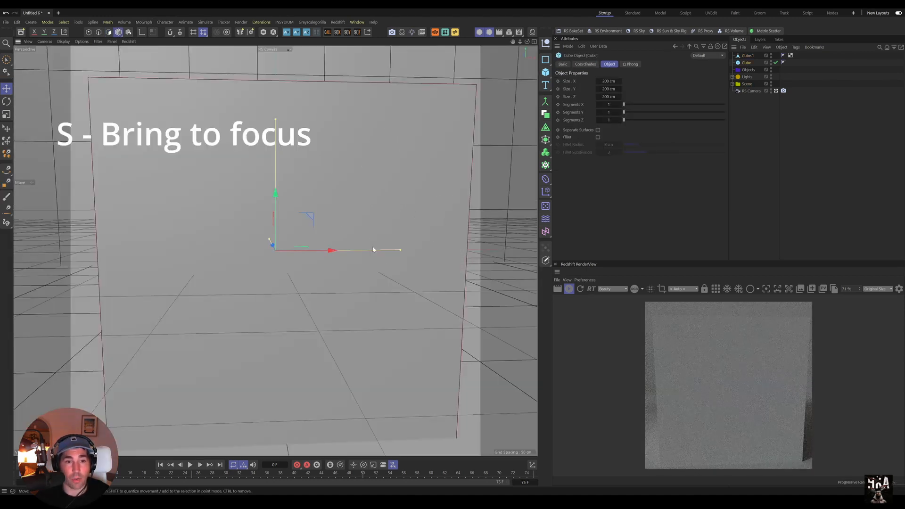
Select the back wall plane and scrub the timeline forward to frame 24 and back to frame 7
{"action": "right_click_drag", "start_coordinate": [401, 231], "coordinate": [320, 263], "text": "alt"}
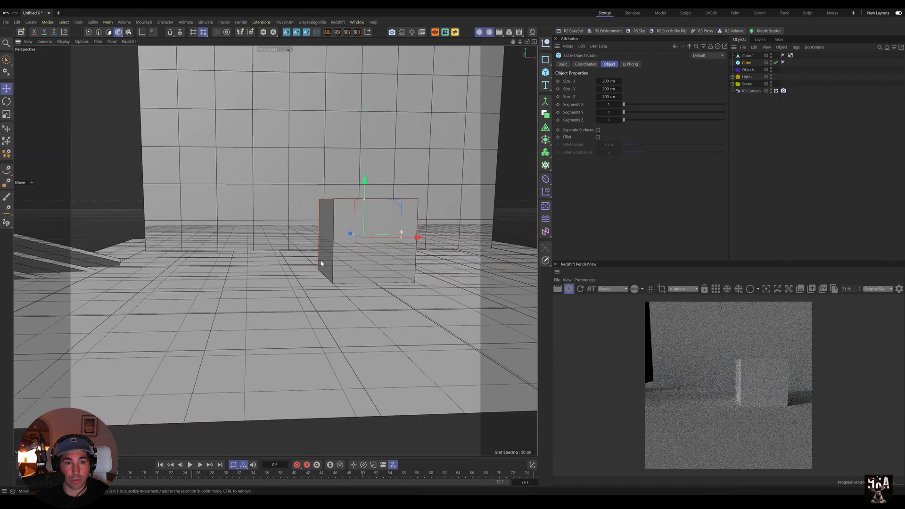
{"action": "left_click_drag", "start_coordinate": [373, 223], "coordinate": [366, 241], "text": "alt"}
{"action": "right_click_drag", "start_coordinate": [406, 217], "coordinate": [371, 227], "text": "alt"}
{"action": "left_click_drag", "start_coordinate": [372, 166], "coordinate": [375, 194], "text": "alt"}
{"action": "left_click", "coordinate": [385, 190]}
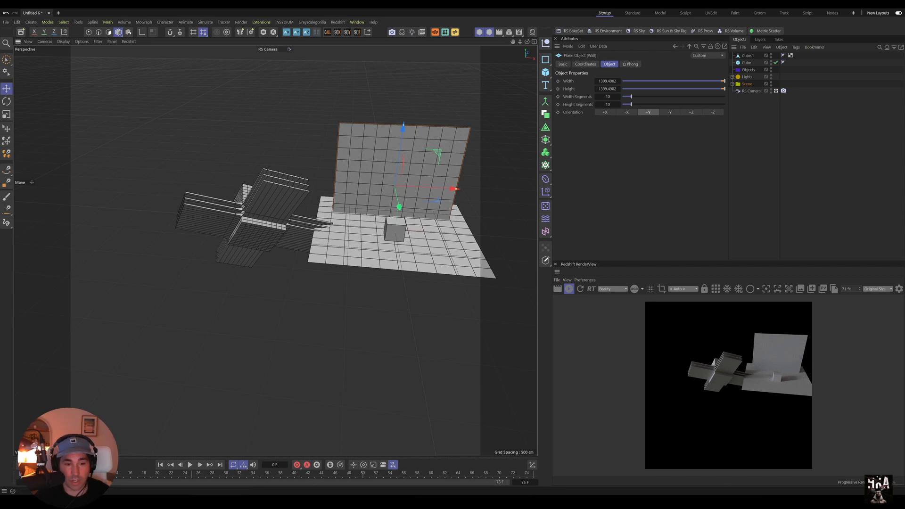
{"action": "key", "text": "j"}
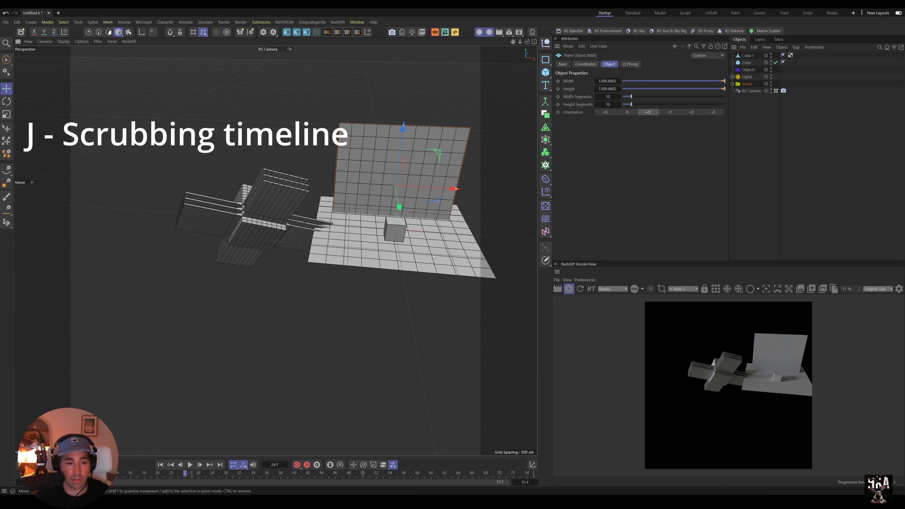
{"action": "key", "text": "j"}
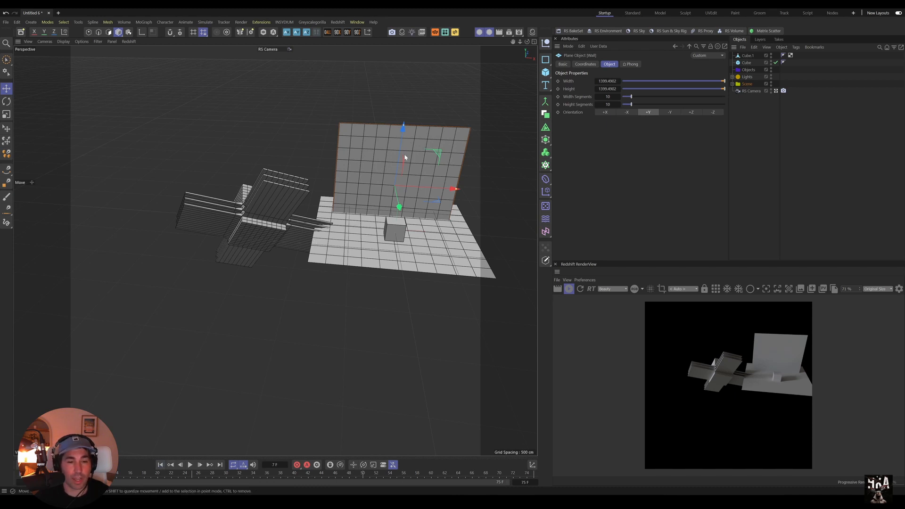
{"action": "left_click_drag", "start_coordinate": [366, 198], "coordinate": [390, 192], "text": "alt"}
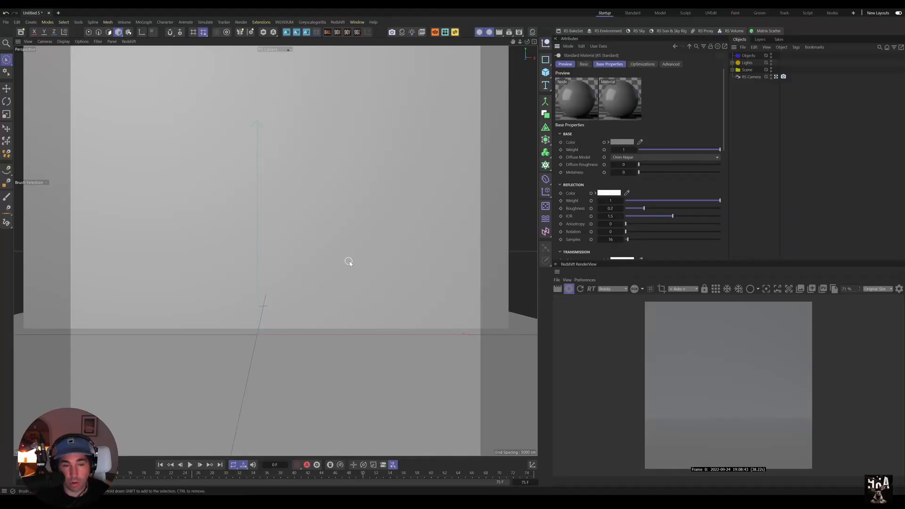
Add a cube, enlarge it behind the back wall's upper right corner, and copy it out past the wall's left side
{"action": "right_click_drag", "start_coordinate": [381, 267], "coordinate": [302, 297], "text": "alt"}
{"action": "left_click_drag", "start_coordinate": [373, 263], "coordinate": [377, 255], "text": "alt"}
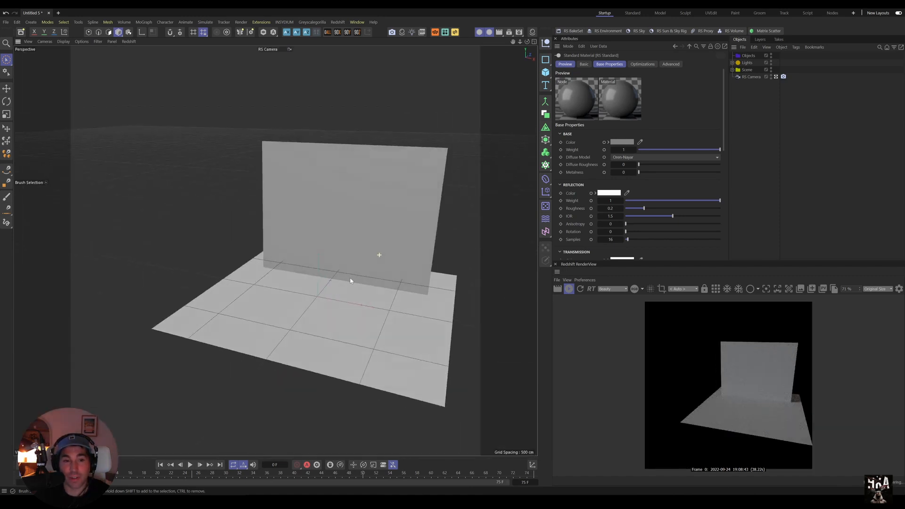
{"action": "left_click", "coordinate": [549, 74]}
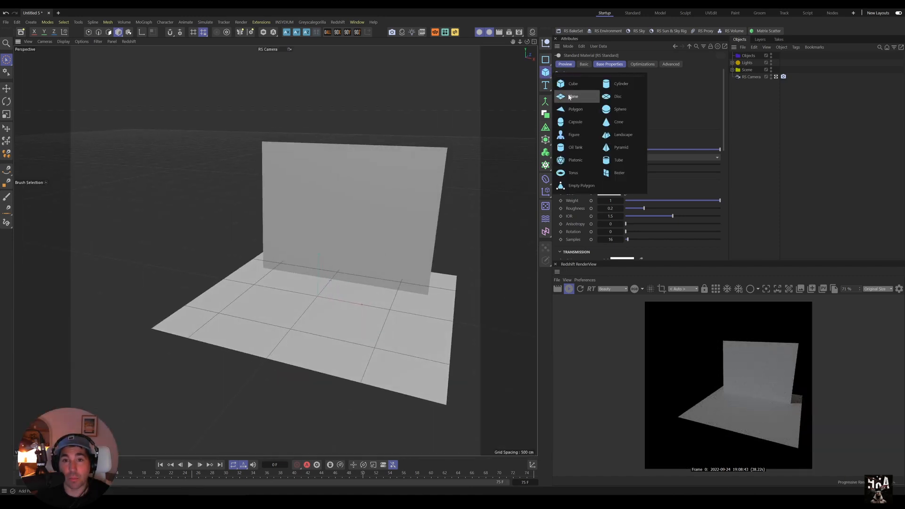
{"action": "left_click", "coordinate": [568, 77]}
{"action": "left_click_drag", "start_coordinate": [334, 279], "coordinate": [447, 138]}
{"action": "key", "text": "t"}
{"action": "key", "text": "e"}
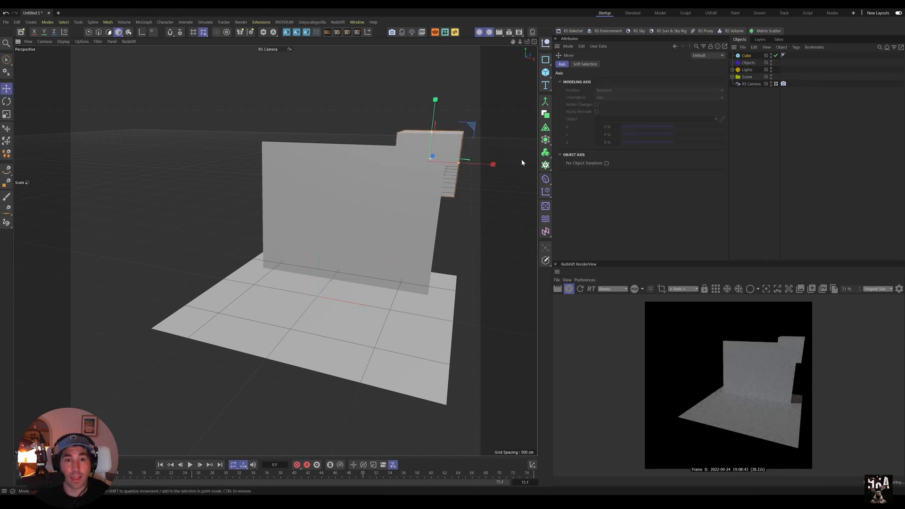
{"action": "left_click_drag", "start_coordinate": [487, 163], "coordinate": [242, 177]}
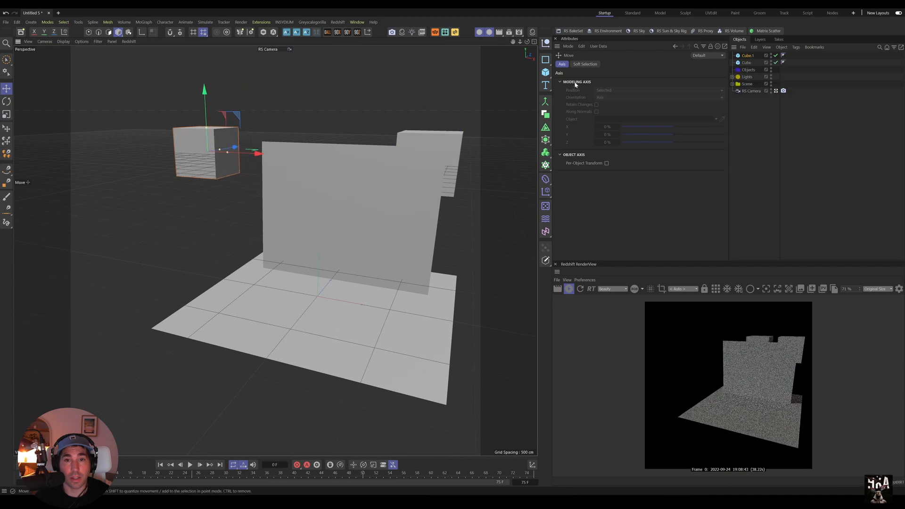
Add a Figure primitive, move it along X off the left side of the floor plane, and view it up close
{"action": "left_click", "coordinate": [545, 71]}
{"action": "left_click", "coordinate": [574, 134]}
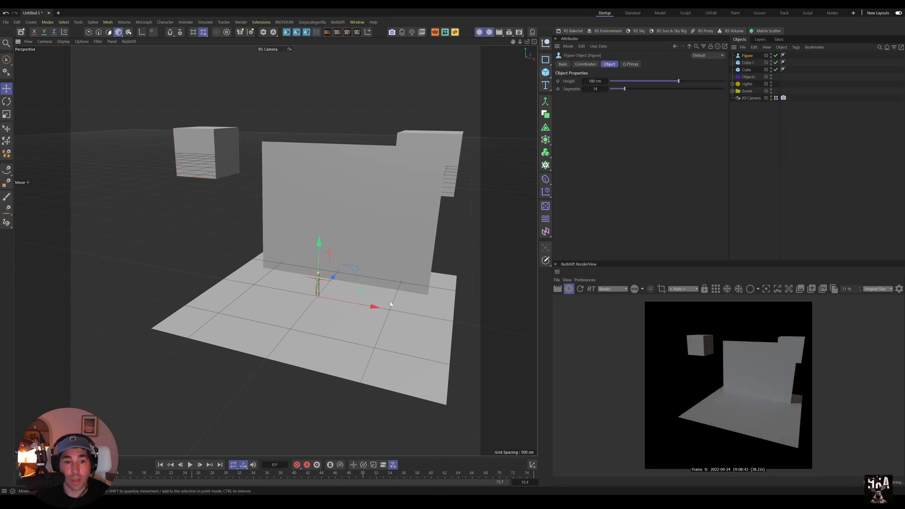
{"action": "left_click_drag", "start_coordinate": [376, 311], "coordinate": [130, 286]}
{"action": "right_click_drag", "start_coordinate": [123, 233], "coordinate": [236, 251], "text": "alt"}
{"action": "middle_click_drag", "start_coordinate": [174, 230], "coordinate": [309, 251], "text": "alt"}
{"action": "left_click_drag", "start_coordinate": [310, 251], "coordinate": [297, 242], "text": "alt"}
Add a 200 cm cube and move it off the floor to hang near the left large cube
{"action": "left_click", "coordinate": [546, 71]}
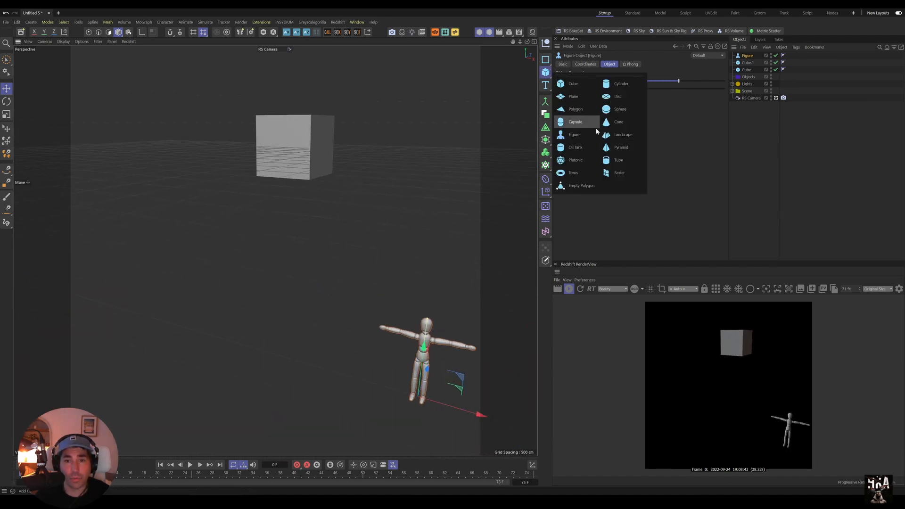
{"action": "left_click", "coordinate": [573, 84]}
{"action": "right_click_drag", "start_coordinate": [447, 254], "coordinate": [404, 272], "text": "alt"}
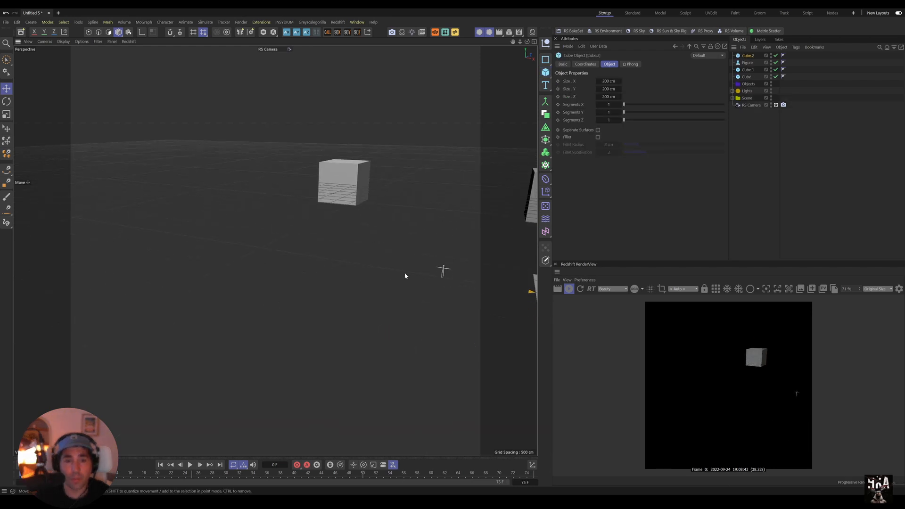
{"action": "middle_click_drag", "start_coordinate": [404, 272], "coordinate": [33, 274], "text": "alt"}
{"action": "right_click_drag", "start_coordinate": [424, 319], "coordinate": [460, 319], "text": "alt"}
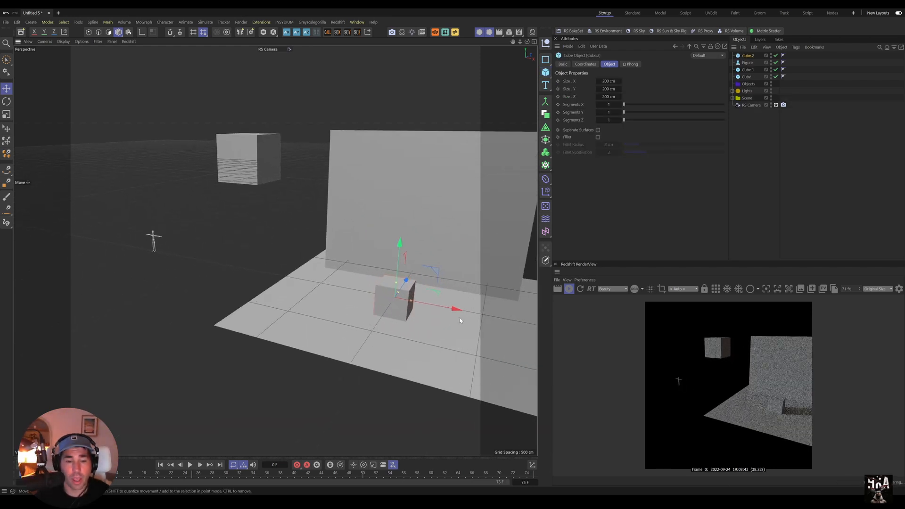
{"action": "right_click_drag", "start_coordinate": [385, 302], "coordinate": [462, 311], "text": "alt"}
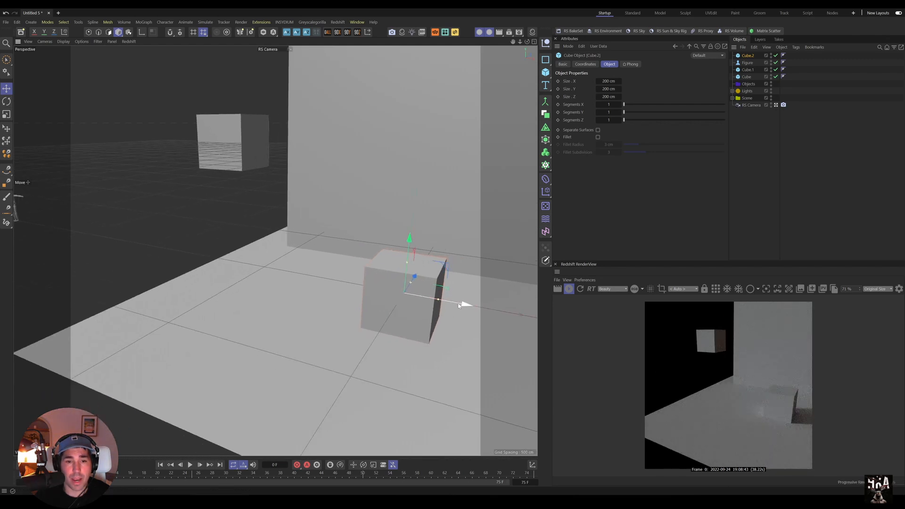
{"action": "left_click_drag", "start_coordinate": [465, 307], "coordinate": [69, 252]}
{"action": "left_click_drag", "start_coordinate": [100, 214], "coordinate": [281, 172]}
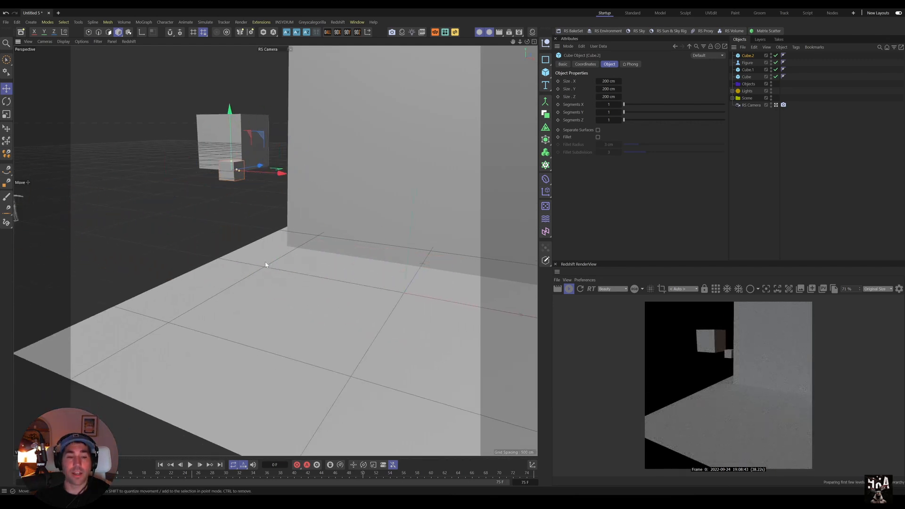
Add another 200 cm cube at the origin and use Transfer to match it to the leftmost large cube
{"action": "left_click_drag", "start_coordinate": [264, 263], "coordinate": [313, 266], "text": "alt"}
{"action": "right_click_drag", "start_coordinate": [311, 265], "coordinate": [226, 285], "text": "alt"}
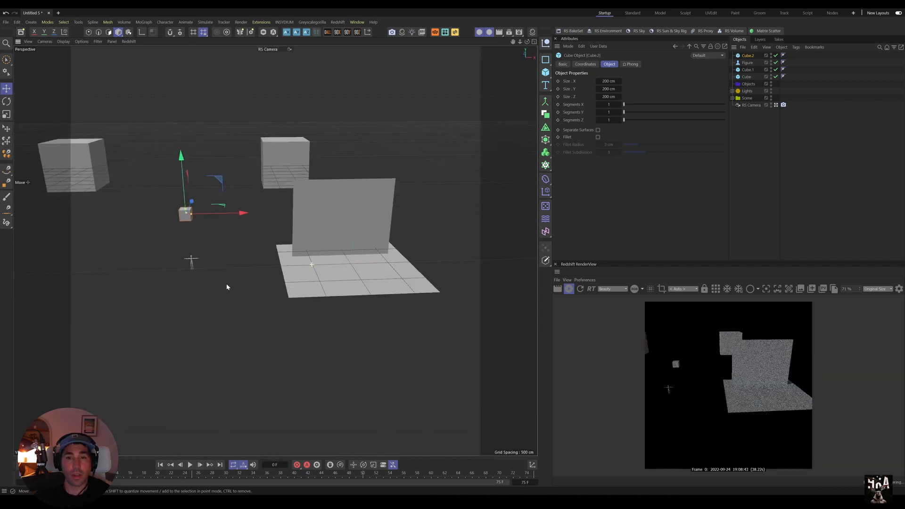
{"action": "left_click", "coordinate": [546, 72]}
{"action": "left_click", "coordinate": [573, 81]}
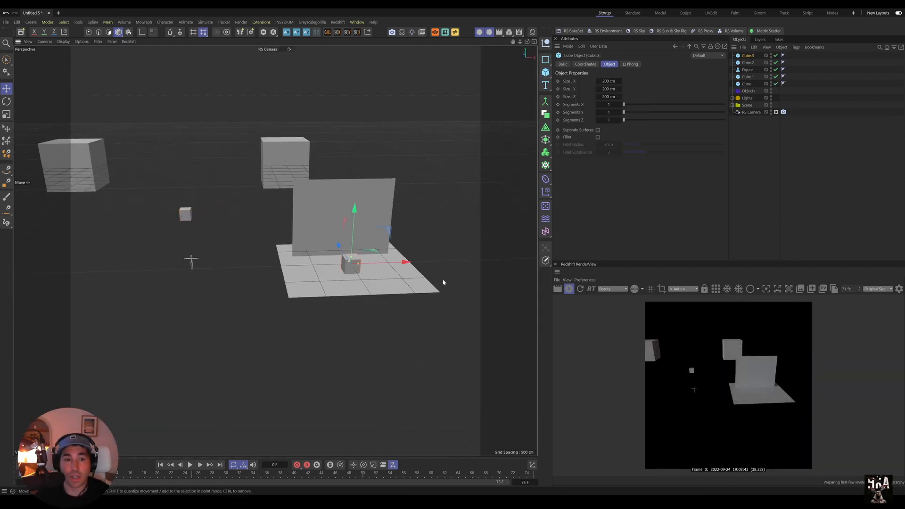
{"action": "left_click", "coordinate": [367, 32]}
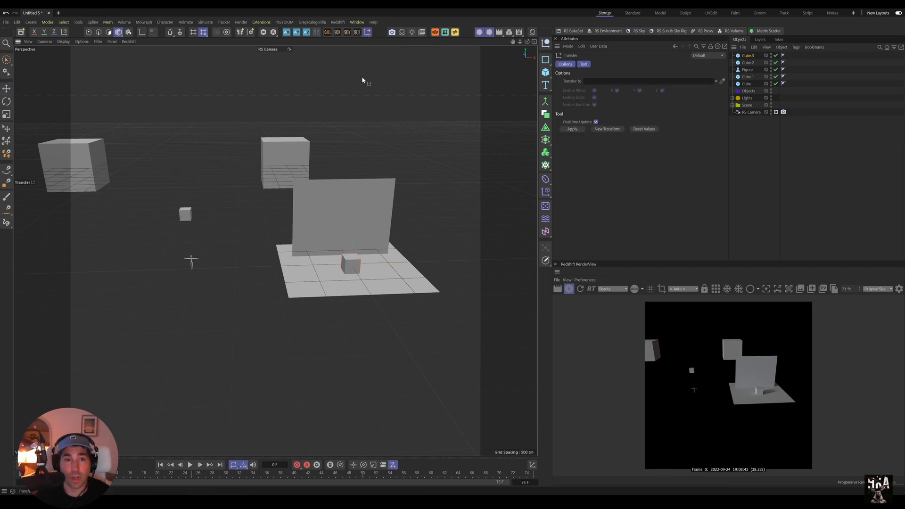
{"action": "left_click", "coordinate": [86, 163]}
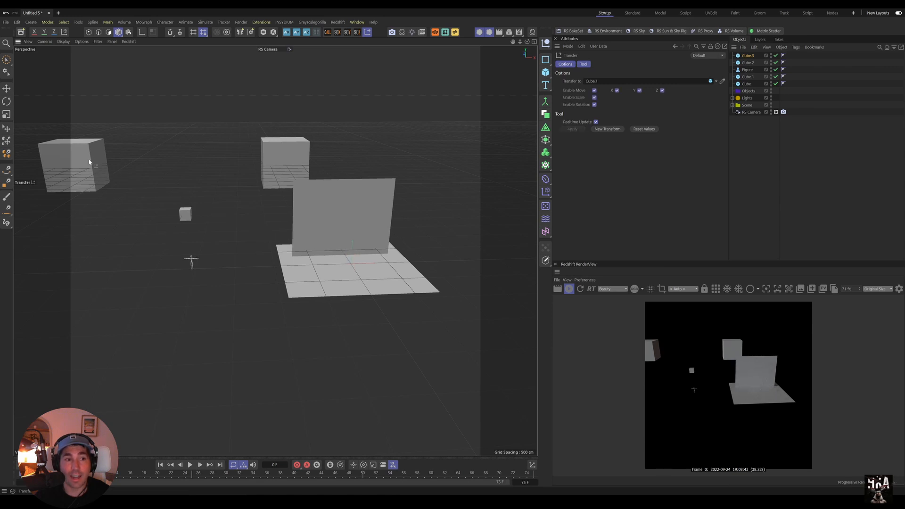
Transfer the small floating cube to the leftmost large cube, and pull it out along X beside that cube
{"action": "left_click", "coordinate": [748, 62]}
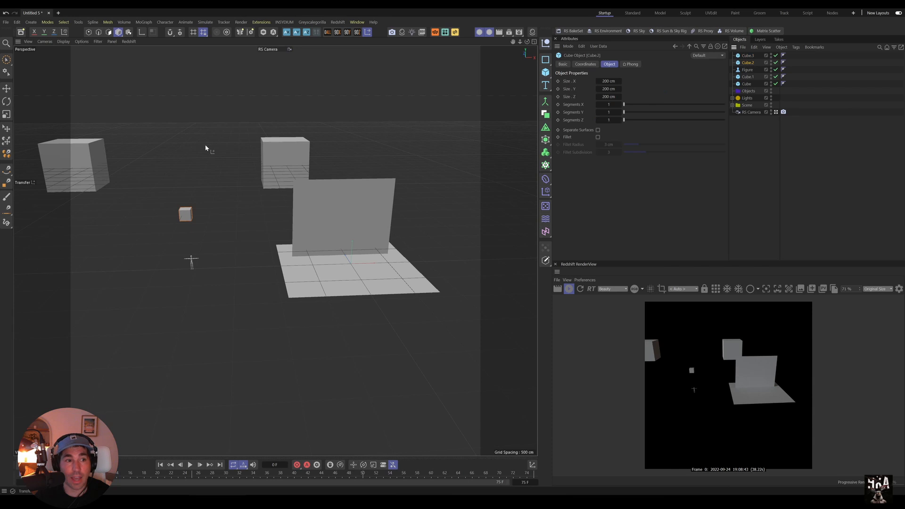
{"action": "left_click", "coordinate": [364, 23]}
{"action": "left_click", "coordinate": [375, 23]}
{"action": "left_click", "coordinate": [367, 32]}
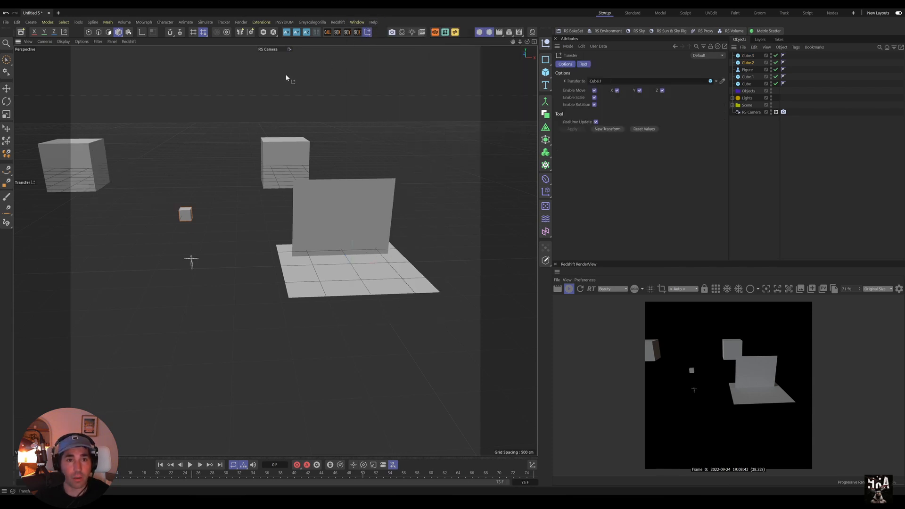
{"action": "left_click", "coordinate": [84, 160]}
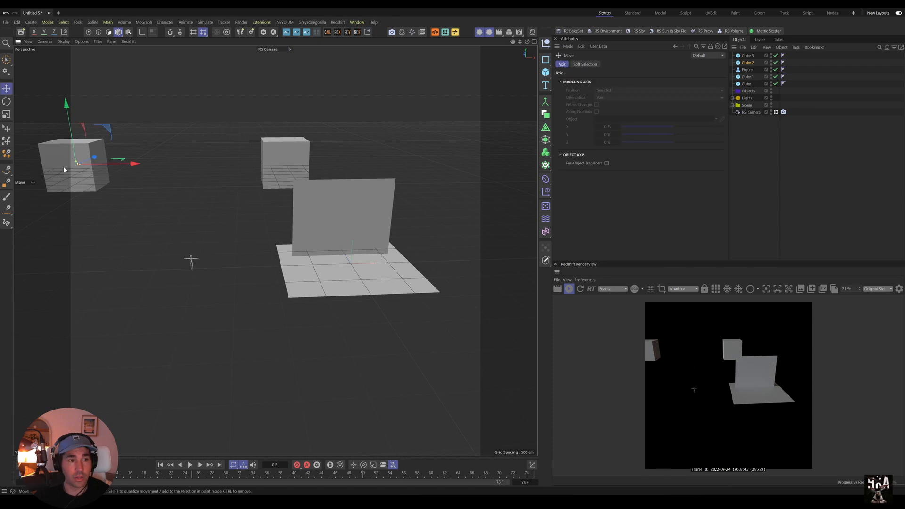
{"action": "key", "text": "e"}
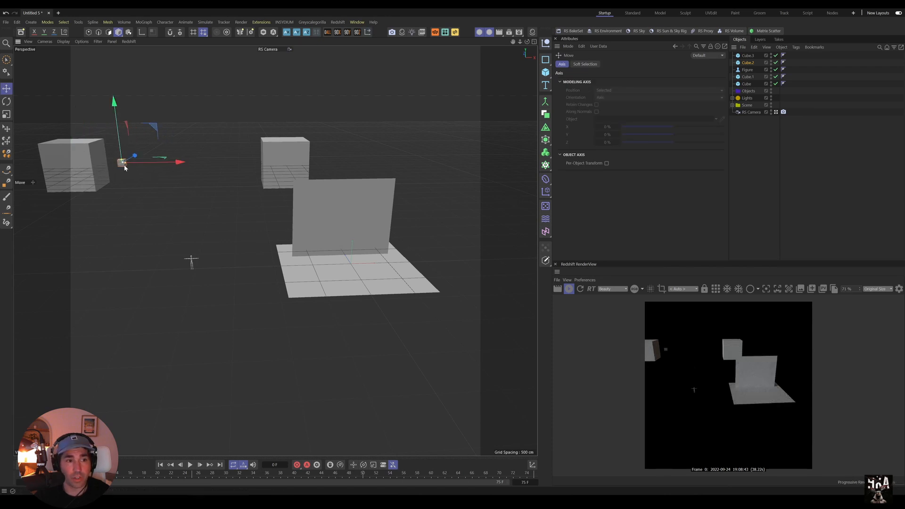
{"action": "left_click_drag", "start_coordinate": [126, 169], "coordinate": [198, 176]}
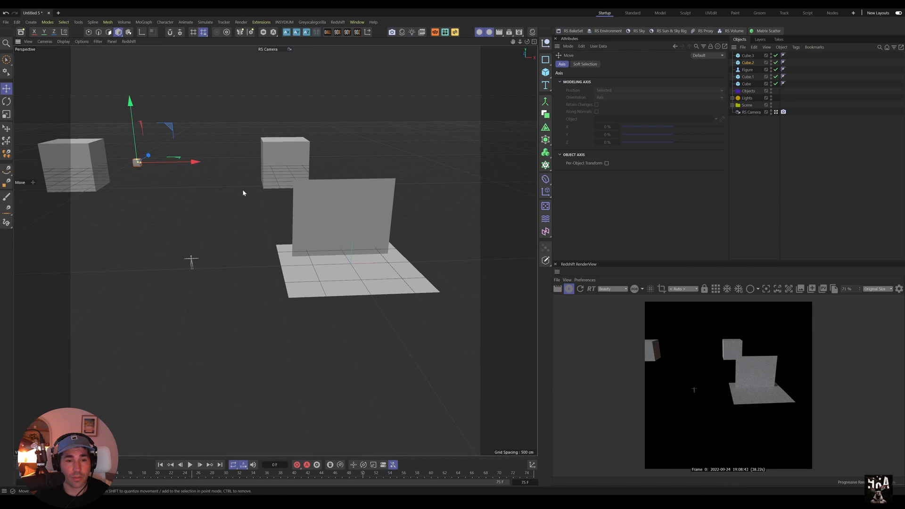
Transfer the back wall plane to the leftmost large cube's position
{"action": "left_click", "coordinate": [336, 227]}
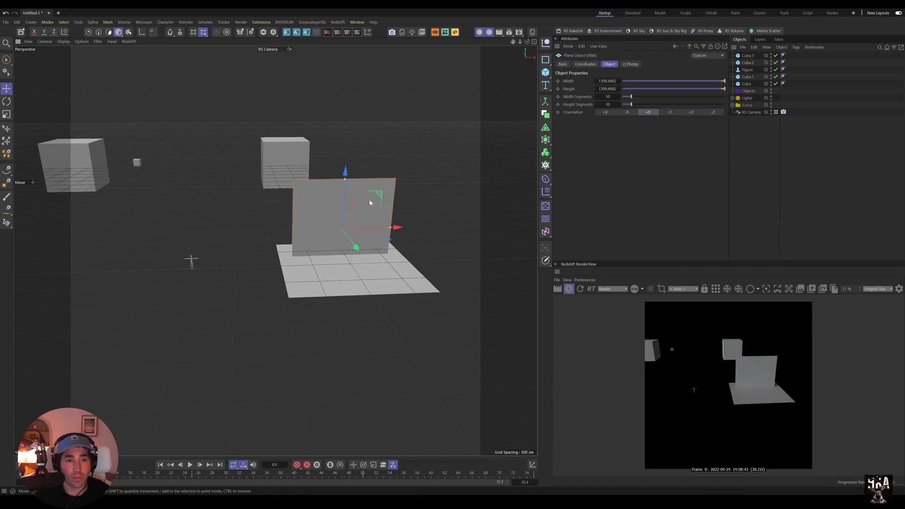
{"action": "left_click", "coordinate": [367, 34]}
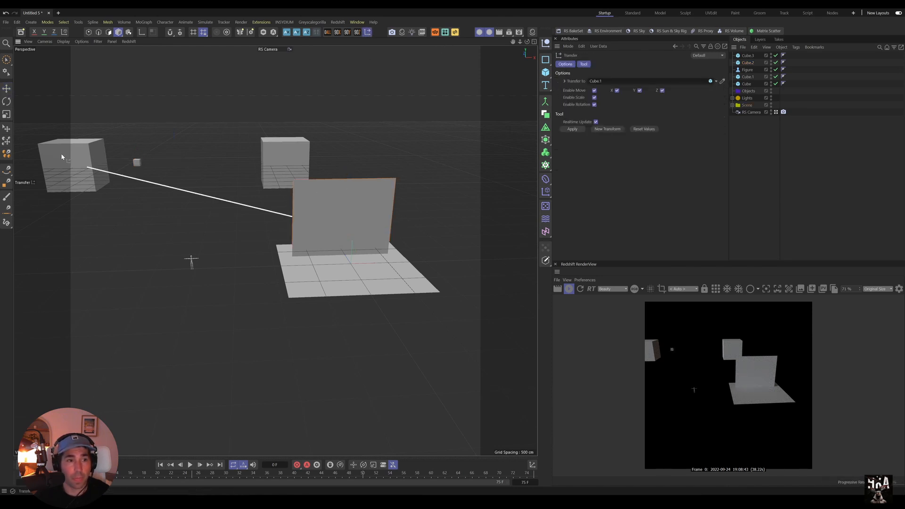
{"action": "left_click", "coordinate": [95, 160]}
{"action": "key", "text": "ctrl+z"}
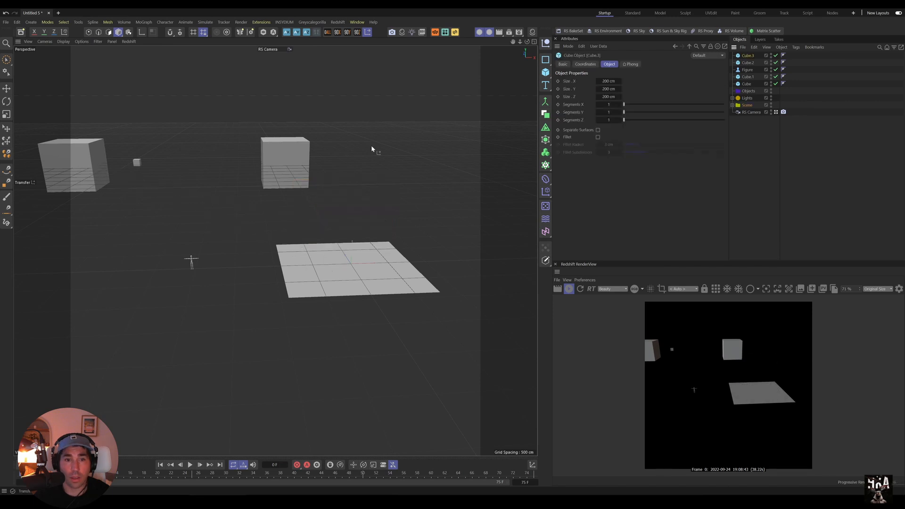
Reset the figure's transform to the world origin, and add another 200 cm cube moved along X toward the floor's left side
{"action": "left_click", "coordinate": [746, 70]}
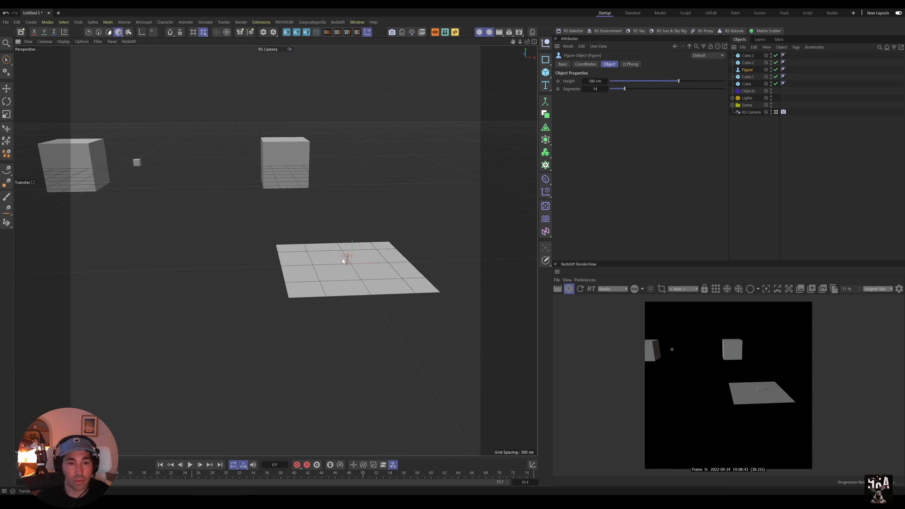
{"action": "left_click_drag", "start_coordinate": [343, 261], "coordinate": [72, 168]}
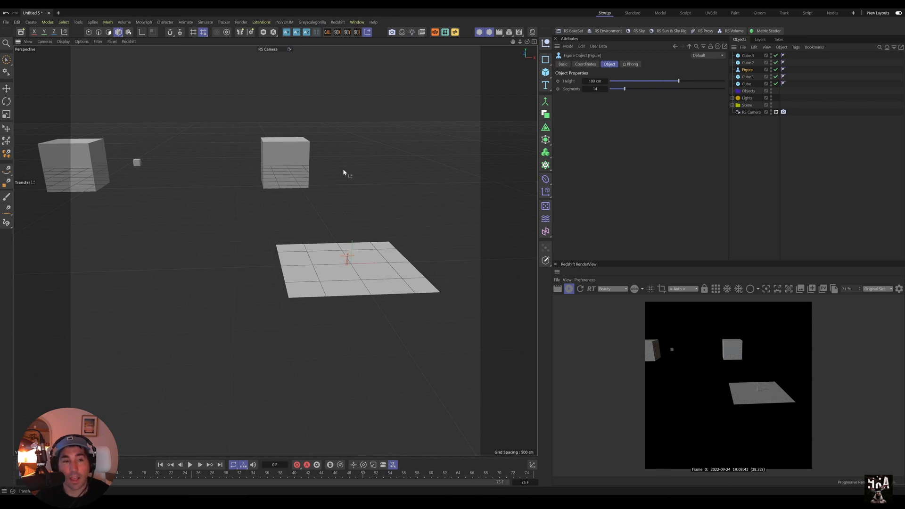
{"action": "left_click", "coordinate": [545, 72]}
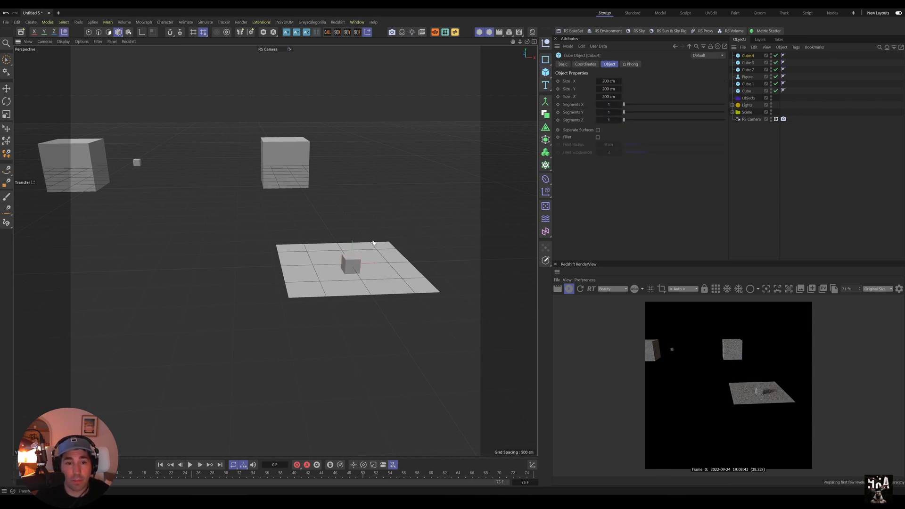
{"action": "key", "text": "e"}
{"action": "left_click_drag", "start_coordinate": [403, 264], "coordinate": [238, 255]}
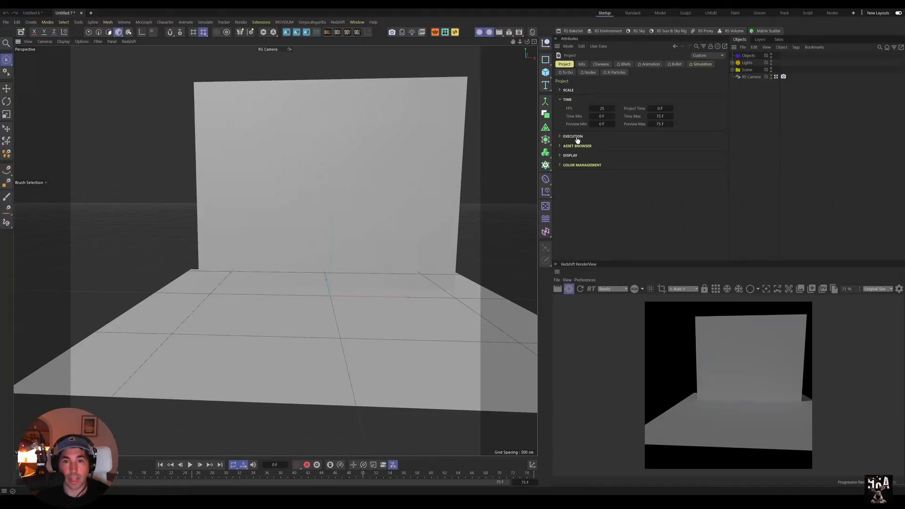
Add a 200 cm cube to the new startup scene, view it at an angle, and activate the Place tool
{"action": "left_click", "coordinate": [545, 74]}
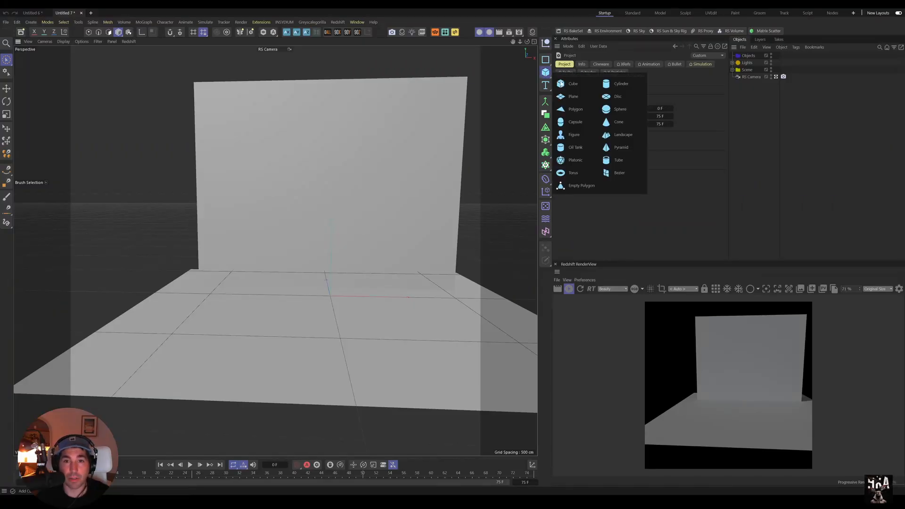
{"action": "left_click", "coordinate": [572, 86]}
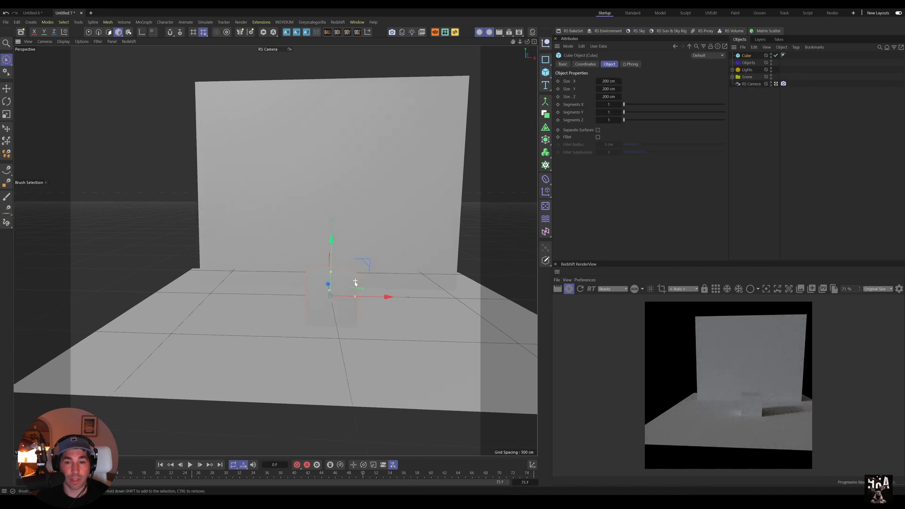
{"action": "left_click_drag", "start_coordinate": [394, 291], "coordinate": [133, 154], "text": "alt"}
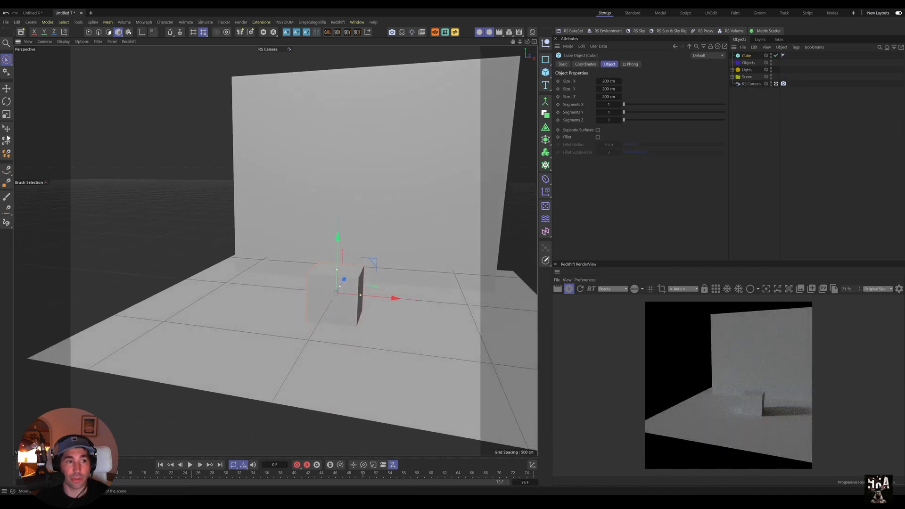
{"action": "left_click", "coordinate": [79, 23]}
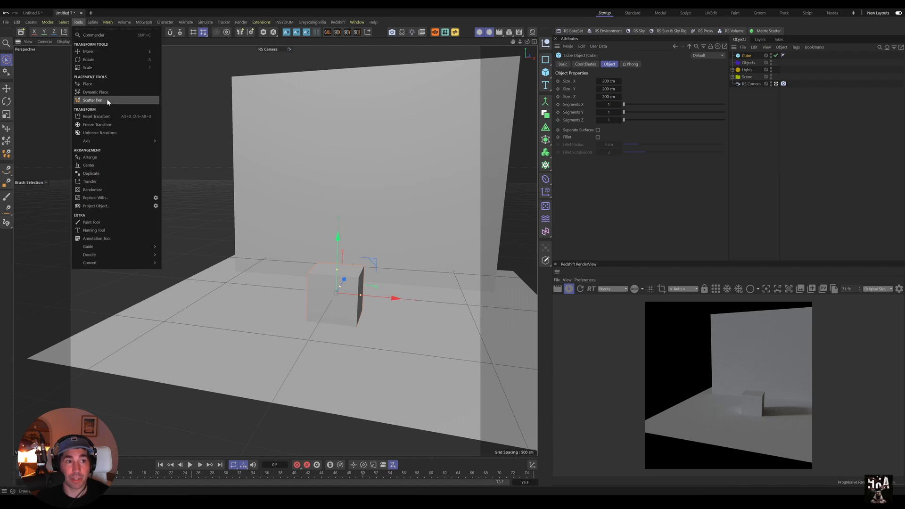
{"action": "left_click", "coordinate": [359, 256]}
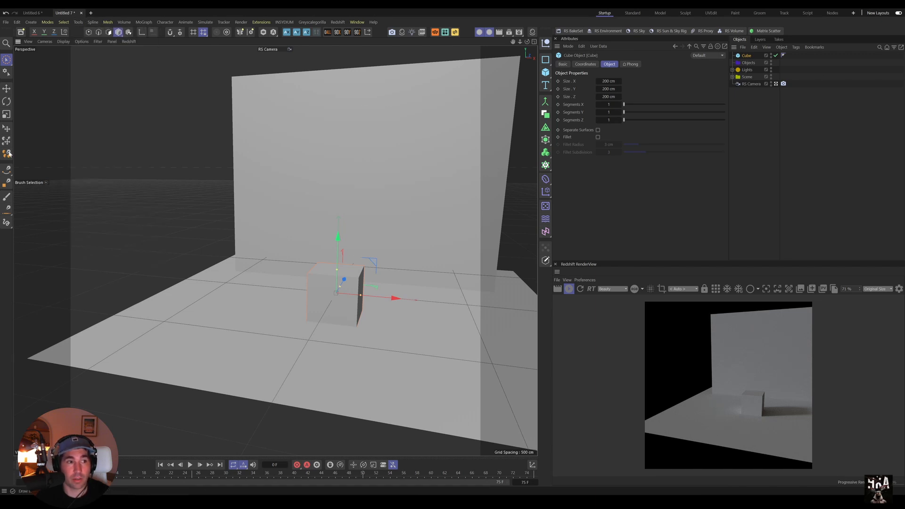
{"action": "left_click", "coordinate": [6, 130]}
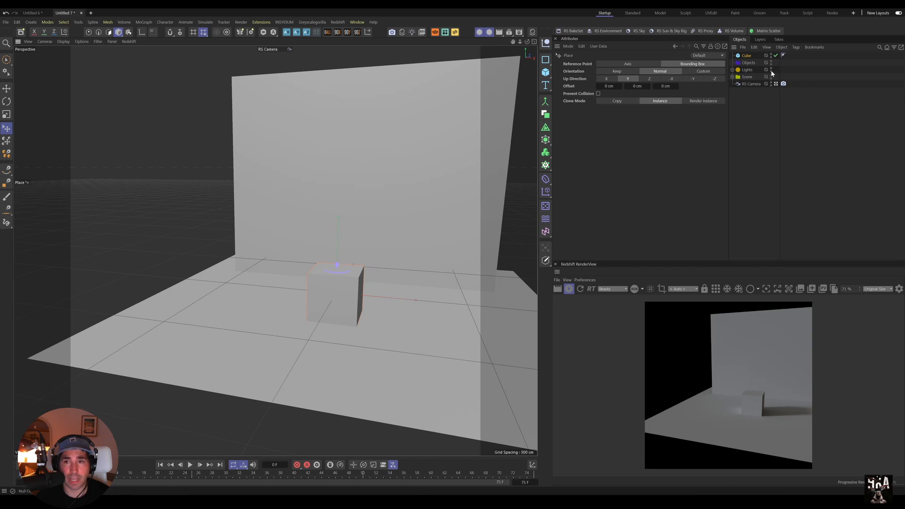
Add a second 200 cm cube and raise it along Y above the first cube
{"action": "left_click", "coordinate": [545, 73]}
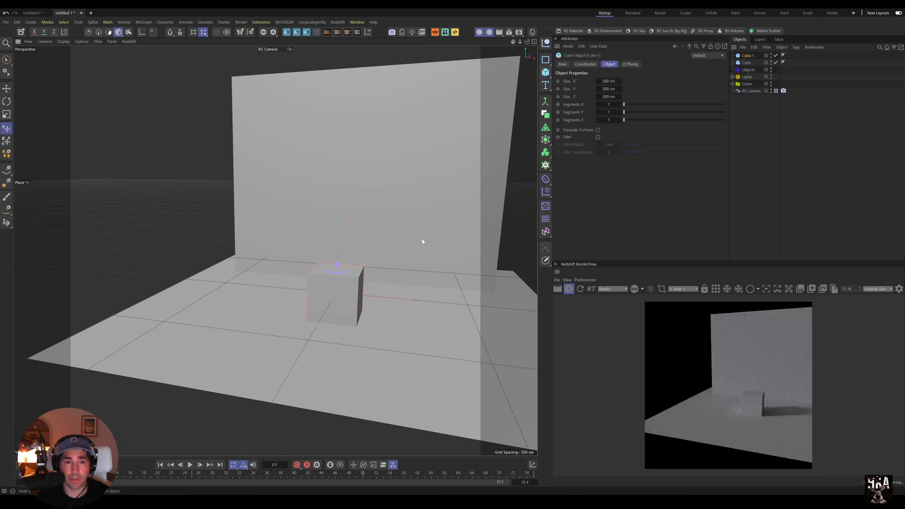
{"action": "key", "text": "e"}
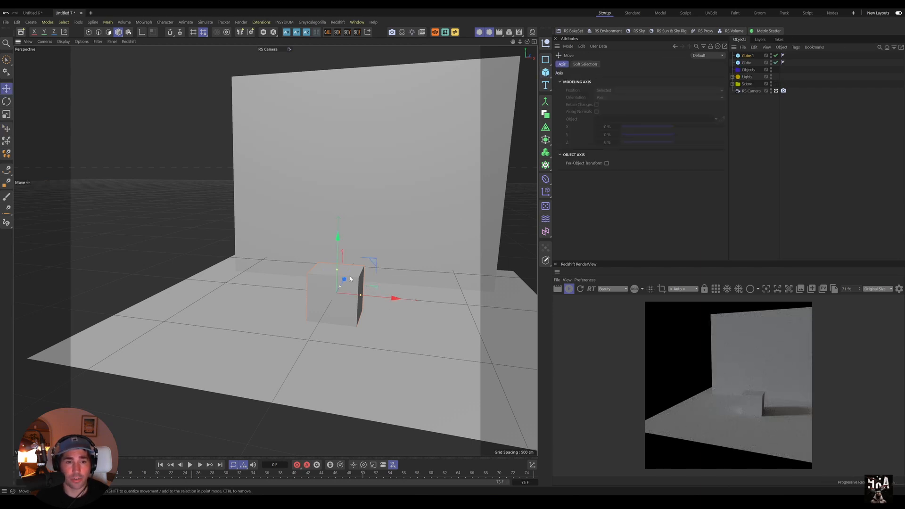
{"action": "left_click_drag", "start_coordinate": [342, 225], "coordinate": [345, 130]}
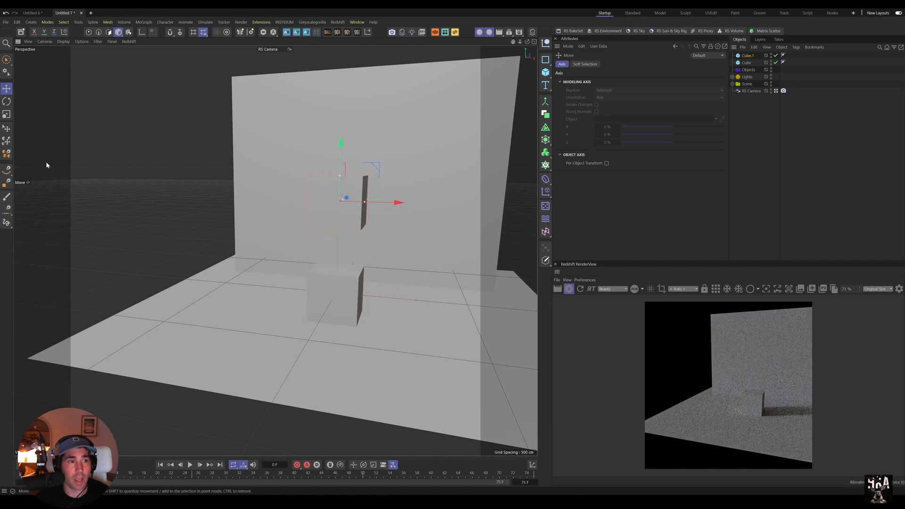
Use the Place tool to set the raised cube on top of the floor cube, and slide it across the top face
{"action": "left_click", "coordinate": [7, 126]}
{"action": "left_click_drag", "start_coordinate": [333, 214], "coordinate": [342, 273]}
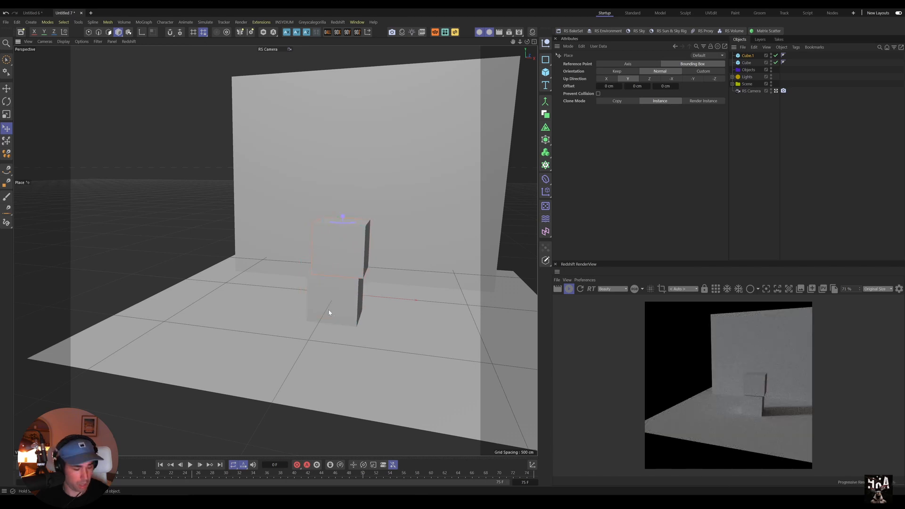
{"action": "left_click_drag", "start_coordinate": [330, 308], "coordinate": [381, 304], "text": "alt"}
{"action": "right_click_drag", "start_coordinate": [309, 282], "coordinate": [409, 299], "text": "alt"}
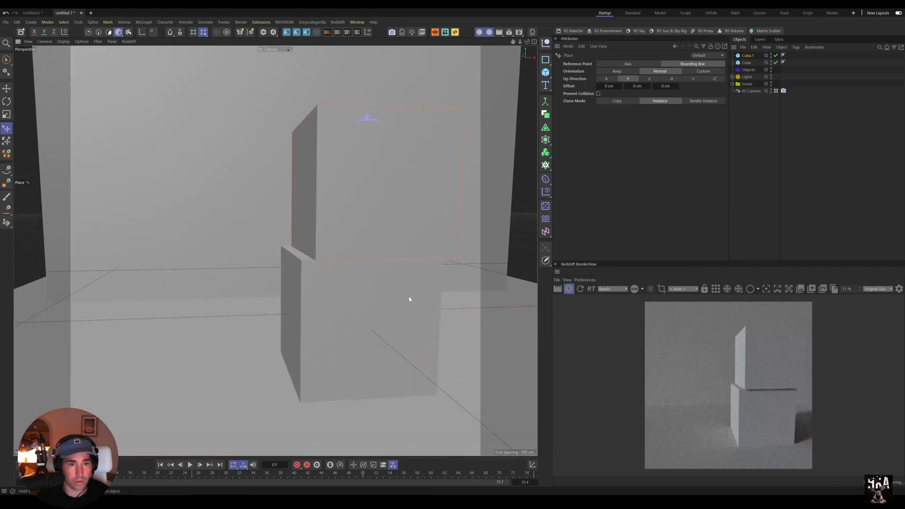
{"action": "mouse_move", "coordinate": [409, 299]}
{"action": "left_mouse_down", "text": "alt"}
{"action": "mouse_move", "coordinate": [335, 265]}
{"action": "mouse_move", "coordinate": [323, 300]}
{"action": "mouse_move", "coordinate": [369, 301]}
{"action": "mouse_move", "coordinate": [322, 289]}
{"action": "mouse_move", "coordinate": [420, 291]}
{"action": "left_mouse_up", "text": "alt"}
{"action": "scroll", "coordinate": [358, 286], "scroll_direction": "down", "scroll_amount": 3}
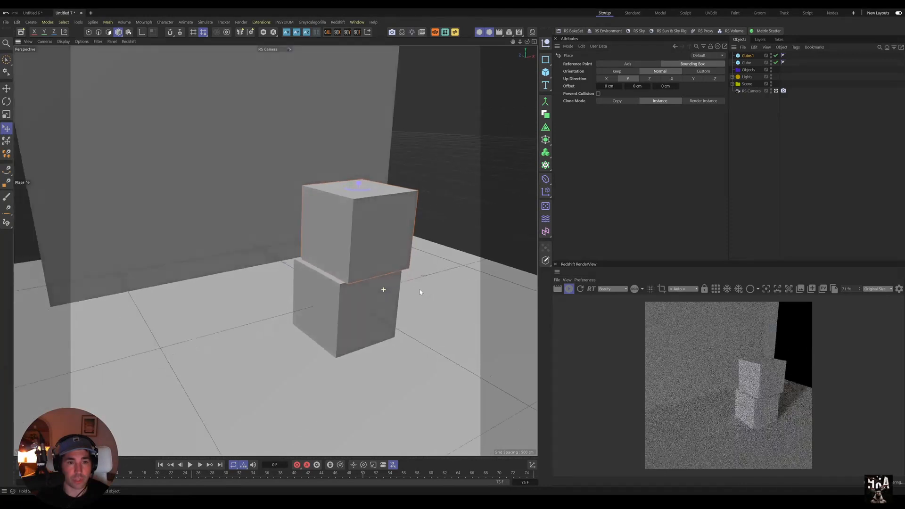
{"action": "left_click_drag", "start_coordinate": [339, 238], "coordinate": [330, 268]}
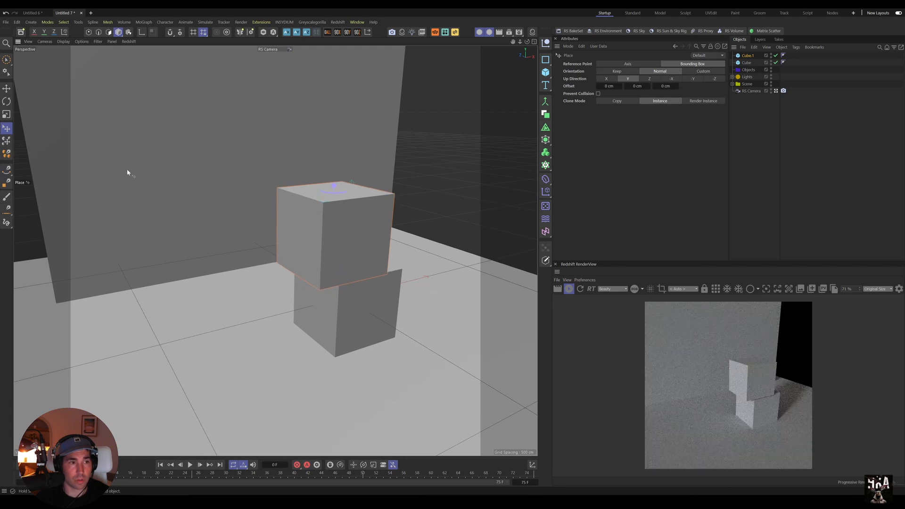
Use Dynamic Place to push the upper cube off onto the floor and lean it tilted against the first cube
{"action": "left_click_drag", "start_coordinate": [153, 251], "coordinate": [133, 246], "text": "alt"}
{"action": "right_click_drag", "start_coordinate": [167, 250], "coordinate": [160, 262], "text": "alt"}
{"action": "left_click", "coordinate": [8, 141]}
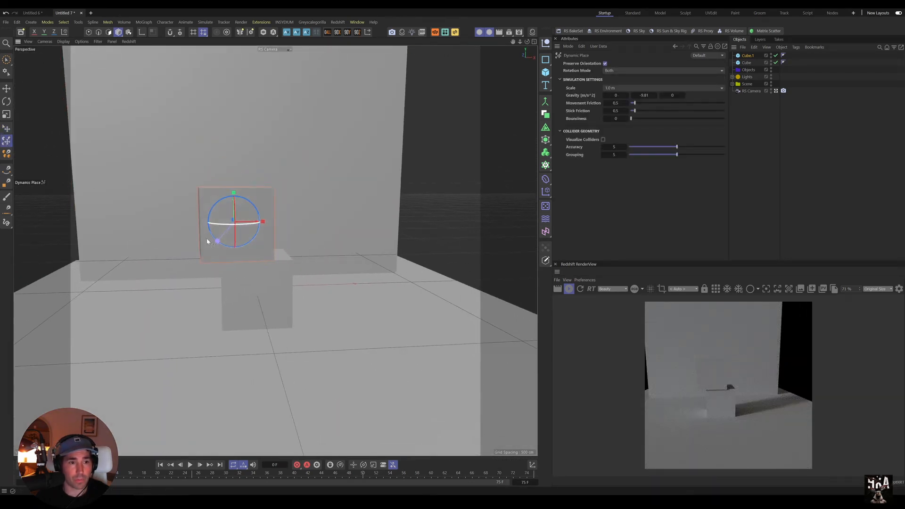
{"action": "left_click_drag", "start_coordinate": [208, 239], "coordinate": [201, 268]}
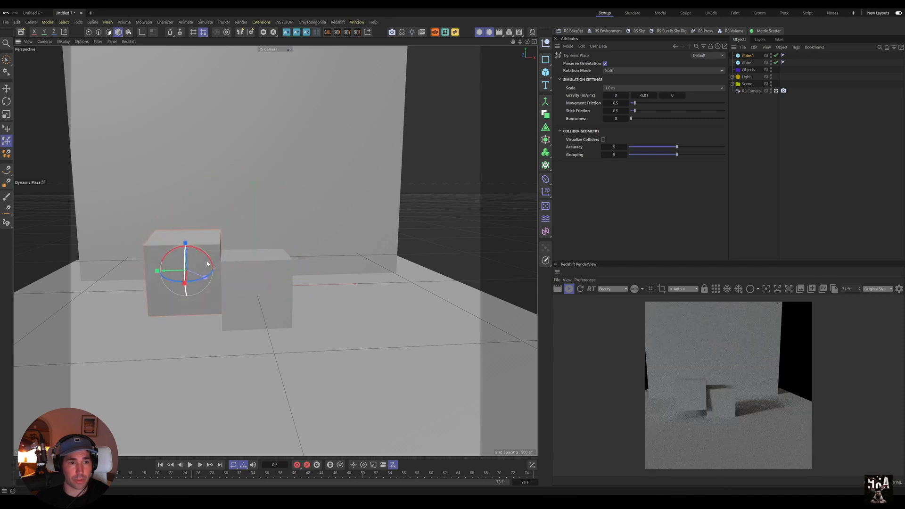
{"action": "left_click_drag", "start_coordinate": [214, 254], "coordinate": [202, 224]}
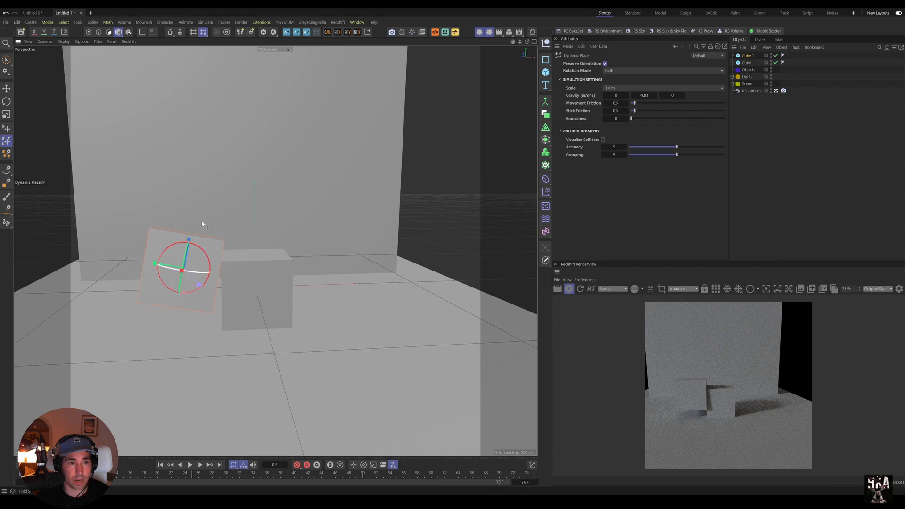
Add a third 200 cm cube and raise it along Y above the other two cubes
{"action": "left_click", "coordinate": [545, 77]}
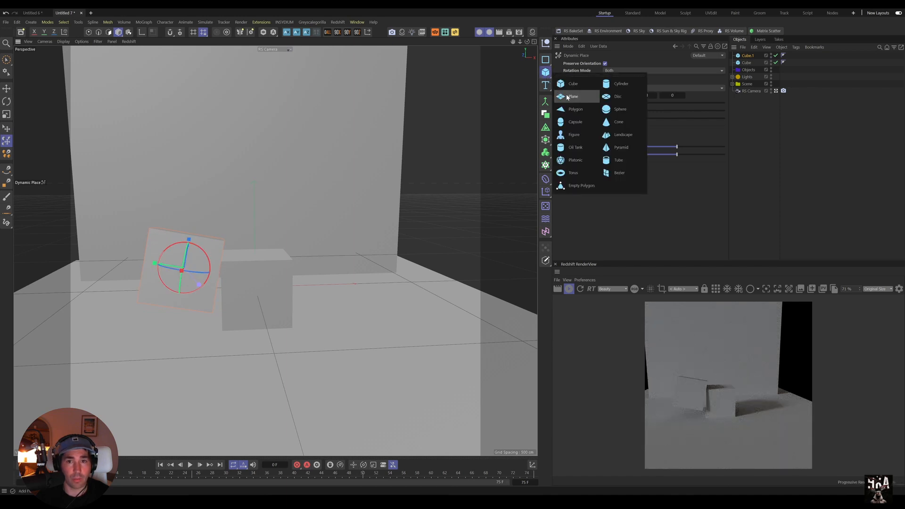
{"action": "left_click", "coordinate": [566, 94]}
{"action": "key", "text": "e"}
{"action": "left_click_drag", "start_coordinate": [261, 235], "coordinate": [240, 109]}
Lower the third cube with Dynamic Place so that it rests on top of the first cube, beside the tilted one
{"action": "left_click", "coordinate": [6, 140]}
{"action": "left_click_drag", "start_coordinate": [246, 164], "coordinate": [270, 278]}
{"action": "left_click_drag", "start_coordinate": [155, 196], "coordinate": [174, 222]}
{"action": "left_click_drag", "start_coordinate": [244, 211], "coordinate": [309, 267]}
{"action": "left_click_drag", "start_coordinate": [270, 222], "coordinate": [307, 235]}
Scatter instances of the top cube with the Scatter Pen in a closed loop across the floor and back wall around the cubes
{"action": "left_click", "coordinate": [6, 154]}
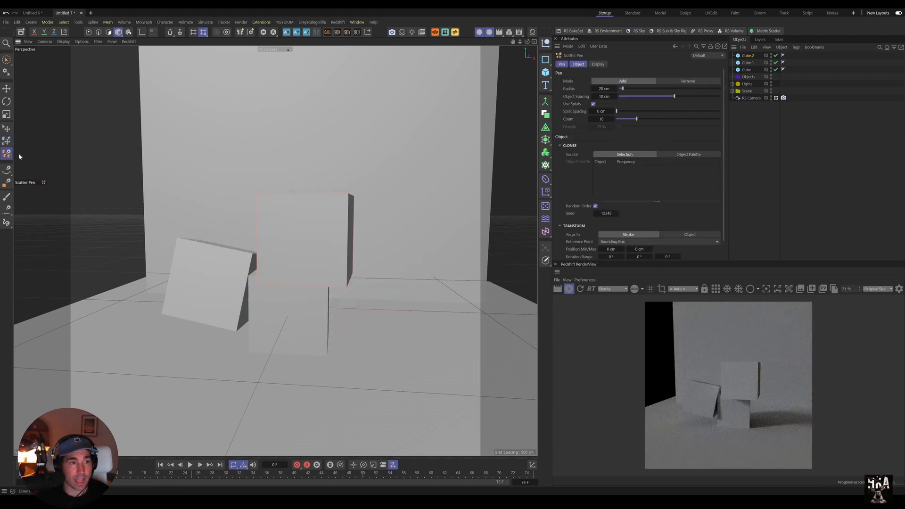
{"action": "left_click", "coordinate": [78, 22]}
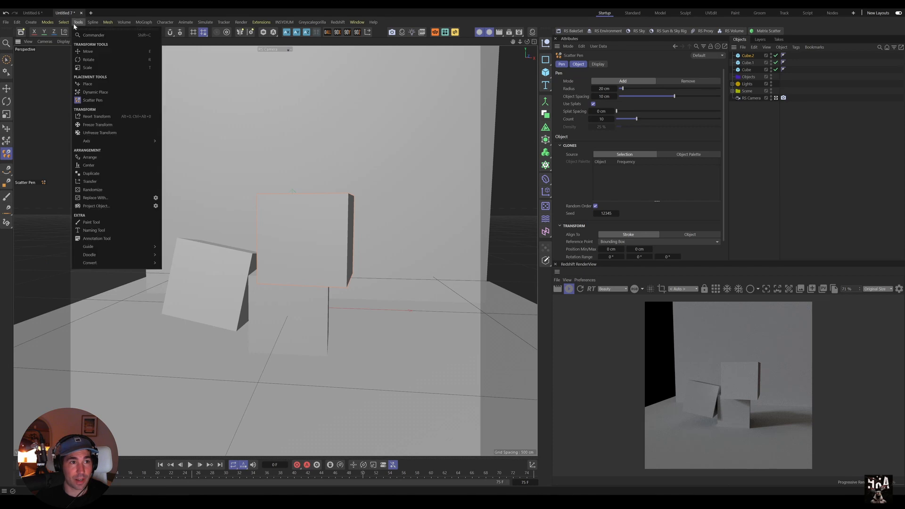
{"action": "left_click", "coordinate": [301, 175]}
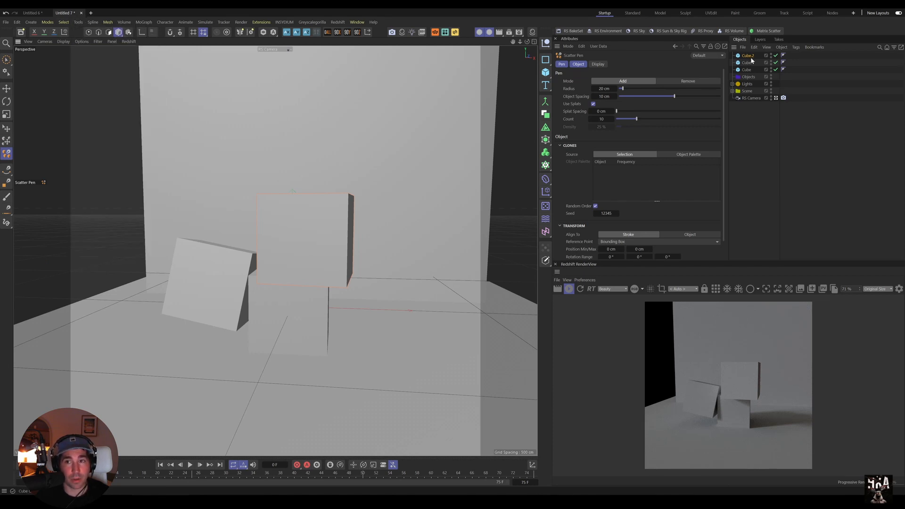
{"action": "mouse_move", "coordinate": [407, 227]}
{"action": "left_mouse_down"}
{"action": "mouse_move", "coordinate": [320, 146]}
{"action": "mouse_move", "coordinate": [141, 226]}
{"action": "mouse_move", "coordinate": [127, 325]}
{"action": "mouse_move", "coordinate": [178, 384]}
{"action": "mouse_move", "coordinate": [330, 401]}
{"action": "mouse_move", "coordinate": [436, 306]}
{"action": "left_mouse_up"}
{"action": "right_click_drag", "start_coordinate": [412, 290], "coordinate": [422, 308], "text": "alt"}
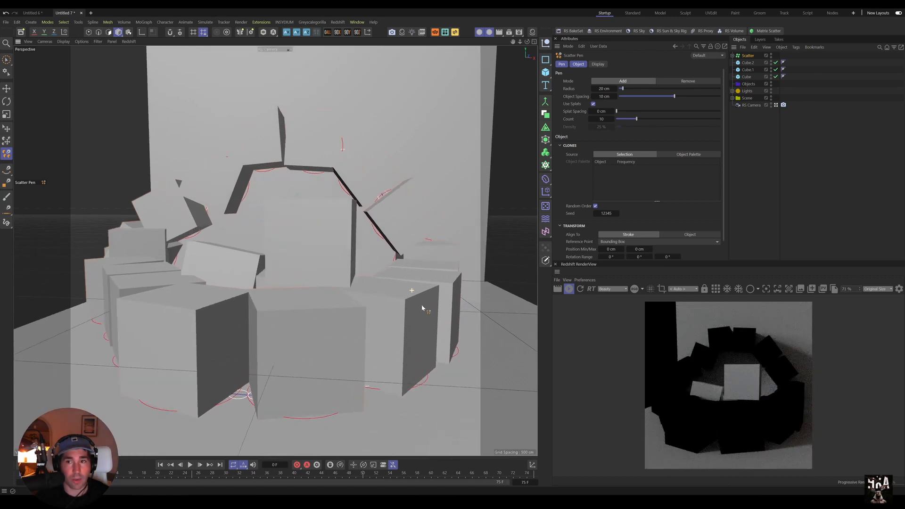
Expand the Scatter null to show its instances, and resize the source cube Cube.2: smaller in X, larger in Y and smaller in Z
{"action": "left_click", "coordinate": [747, 57]}
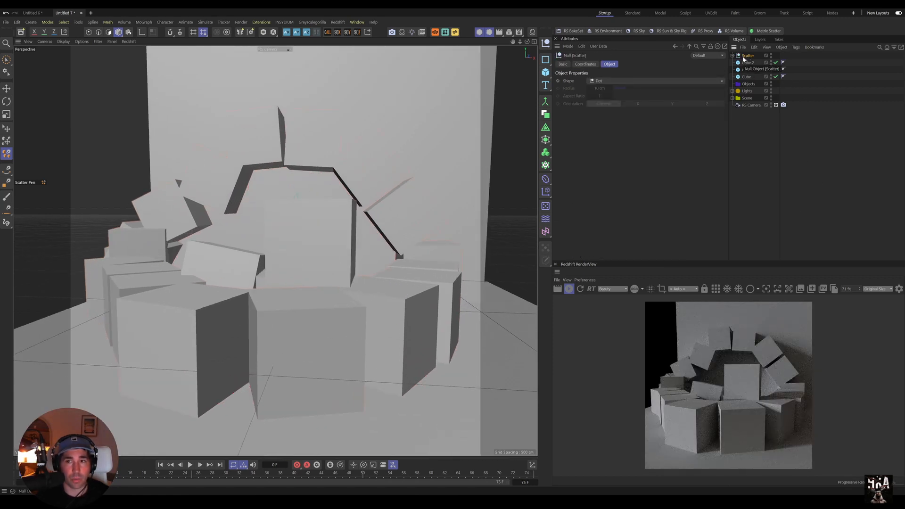
{"action": "left_click", "coordinate": [733, 56]}
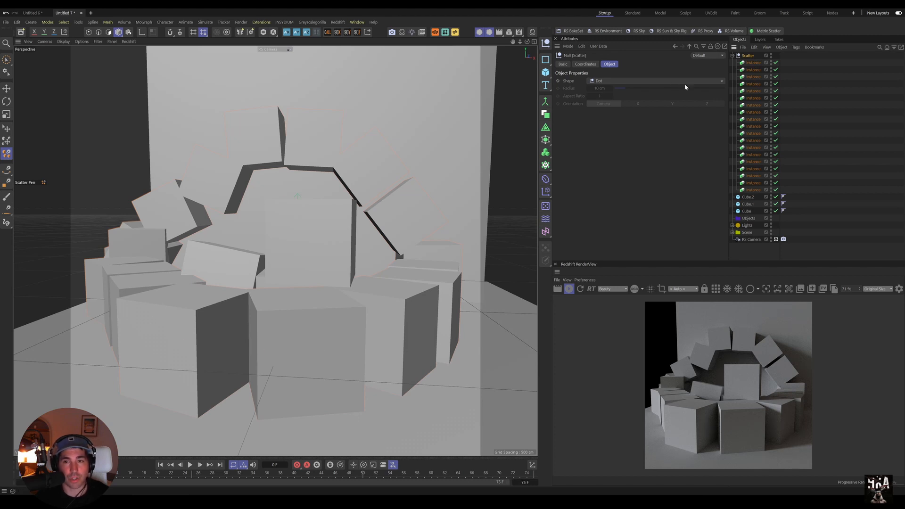
{"action": "left_click", "coordinate": [747, 198]}
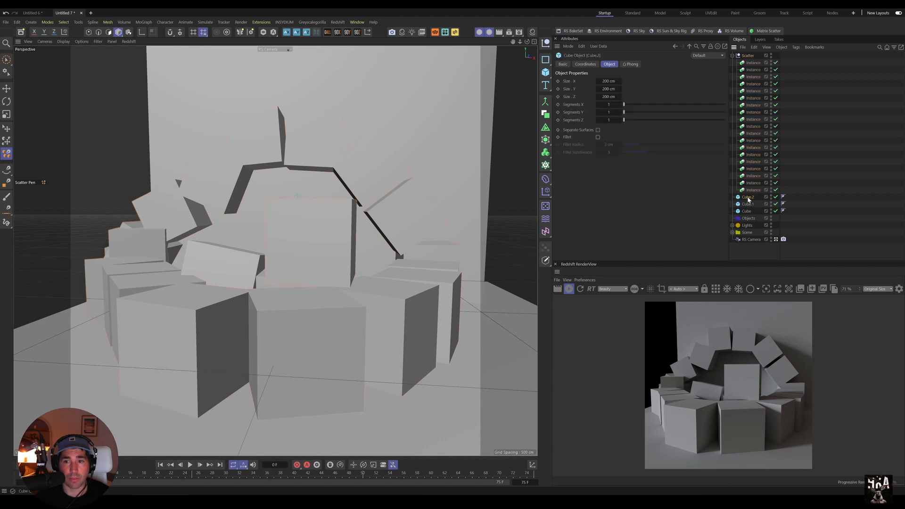
{"action": "left_click_drag", "start_coordinate": [609, 81], "coordinate": [538, 83]}
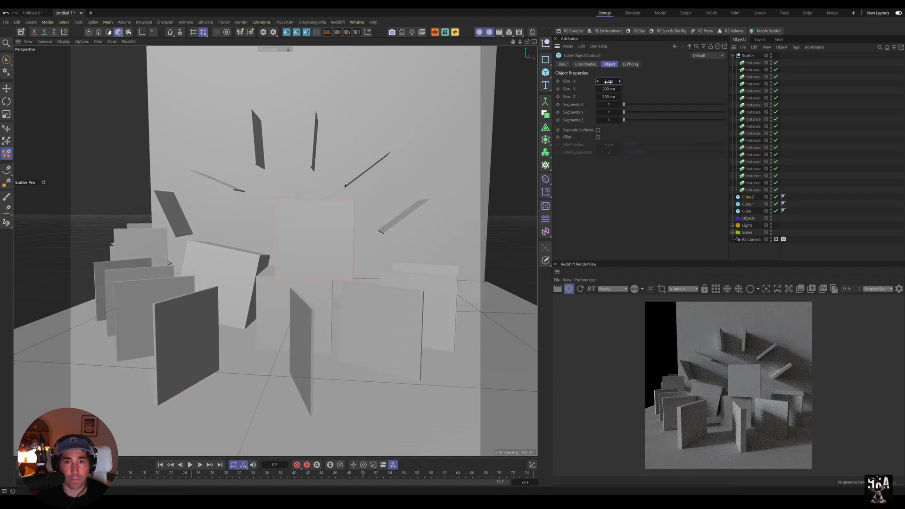
{"action": "left_click_drag", "start_coordinate": [609, 89], "coordinate": [669, 89]}
{"action": "left_click_drag", "start_coordinate": [611, 96], "coordinate": [565, 96]}
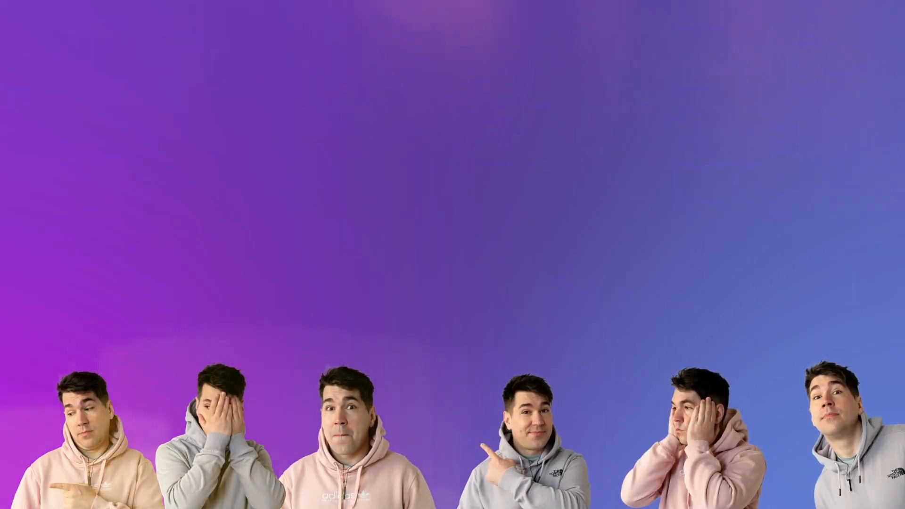